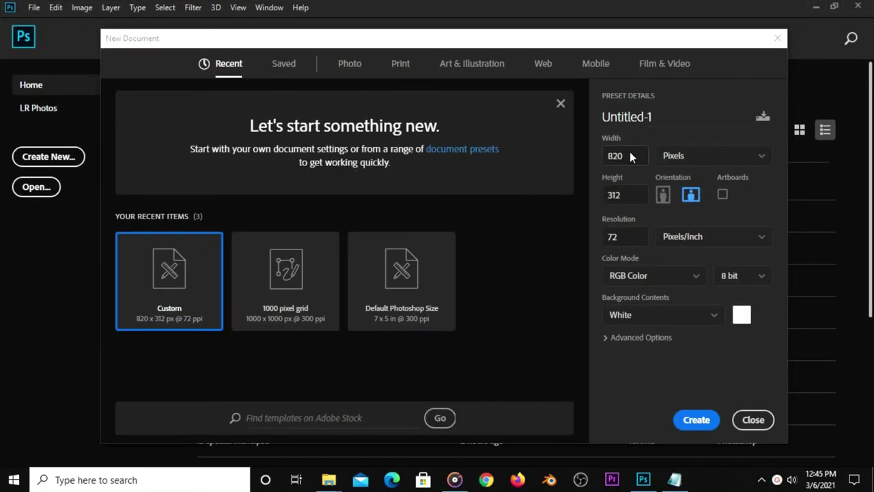
- Create a new 820×312 px document at 72 ppi
double_click(630, 157)
double_click(628, 196)
click(624, 239)
click(688, 417)
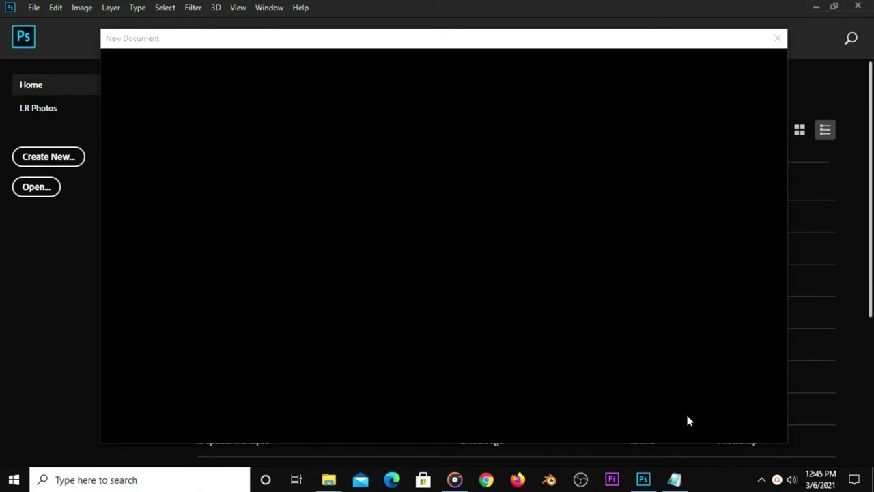
scroll(437, 254, down, 1)
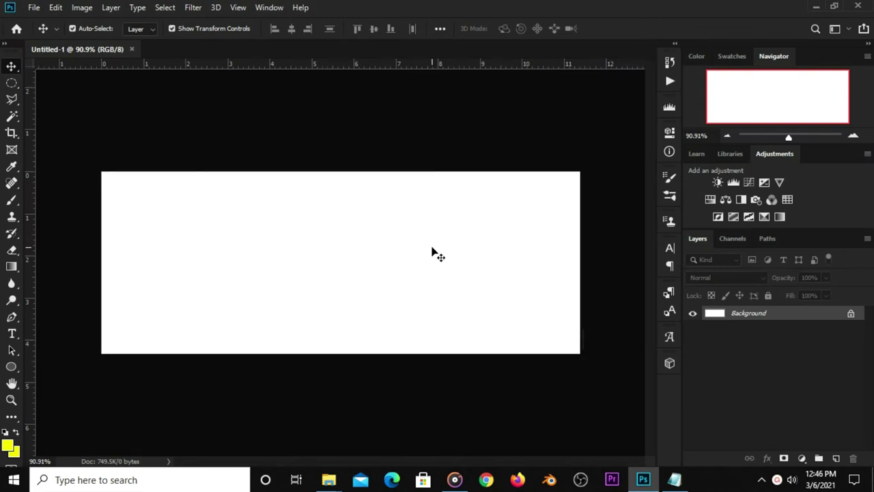
scroll(432, 250, up, 1)
- Add a Solid Color fill layer and copy hex 6b8b15 from the colour notes
click(801, 458)
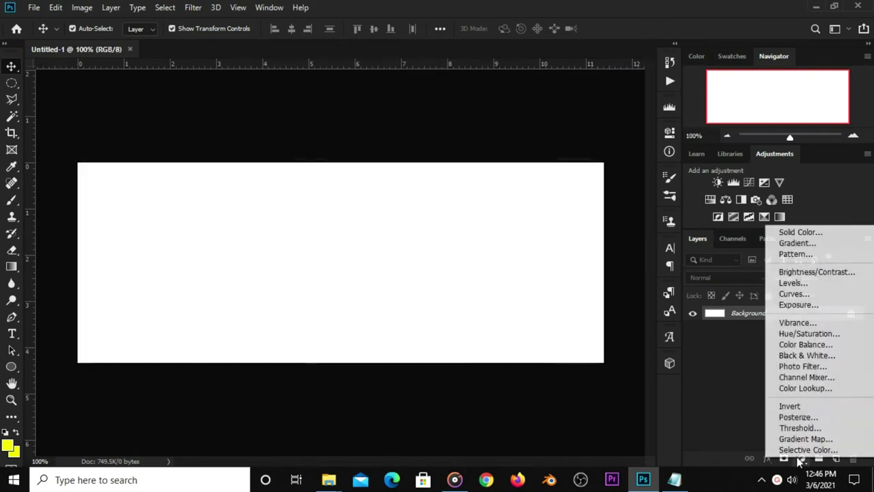
click(806, 231)
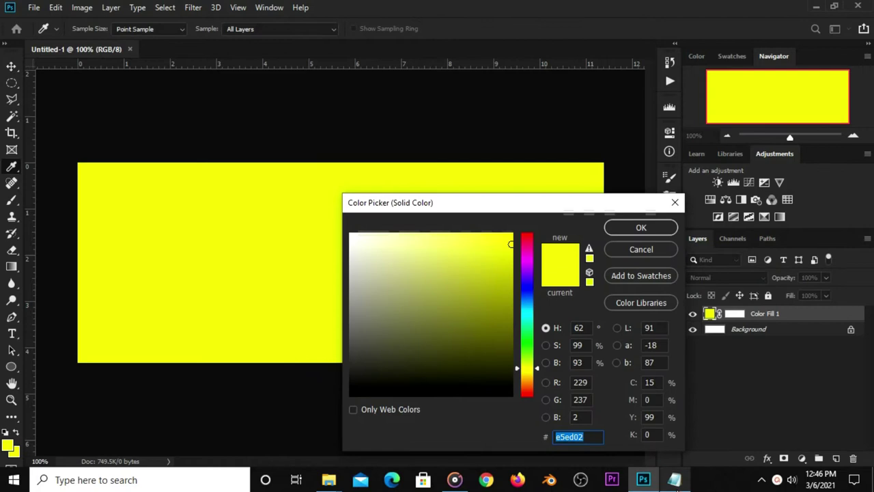
click(674, 479)
double_click(497, 203)
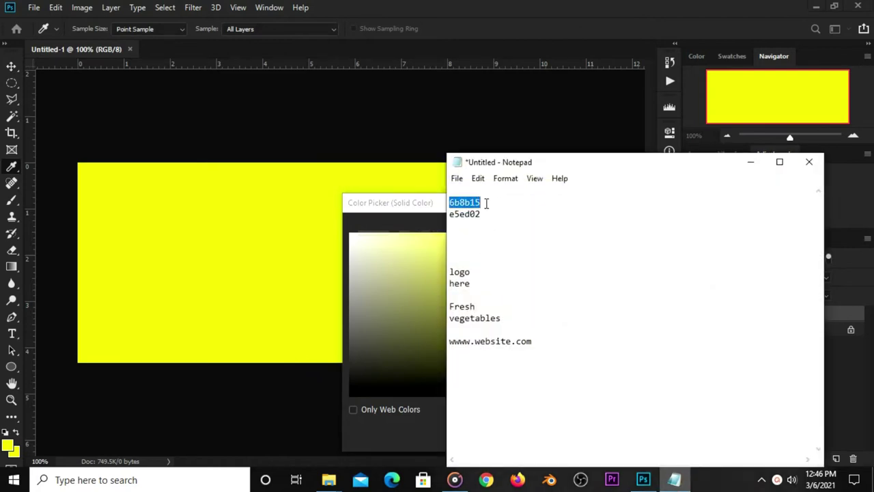
right_click(485, 200)
click(505, 239)
- Paste 6b8b15 into the fill colour picker and confirm the green fill
click(426, 443)
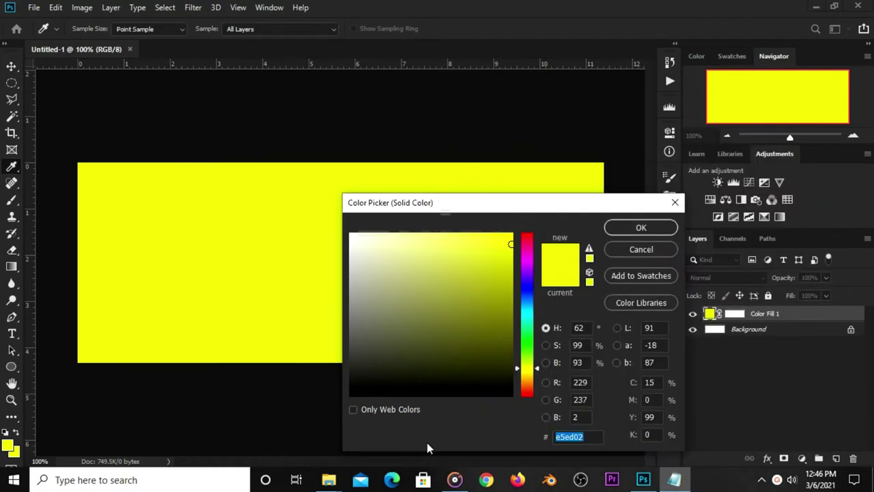
right_click(592, 437)
click(606, 315)
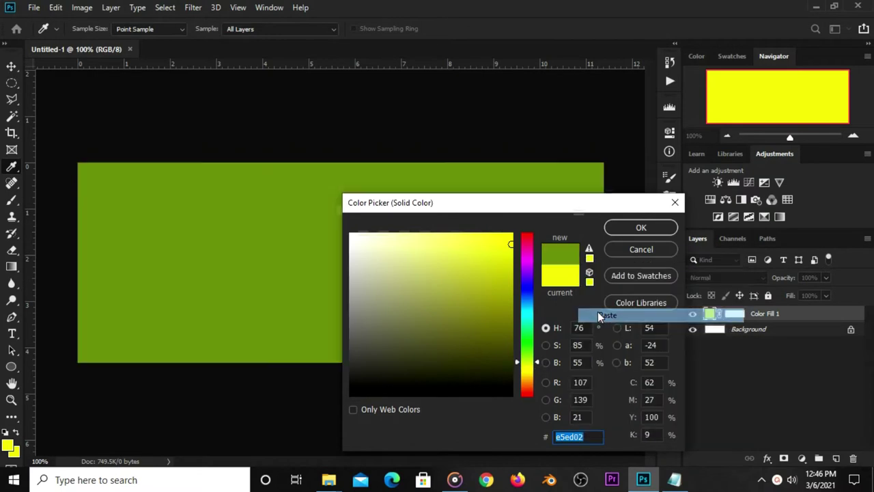
click(618, 229)
key(v)
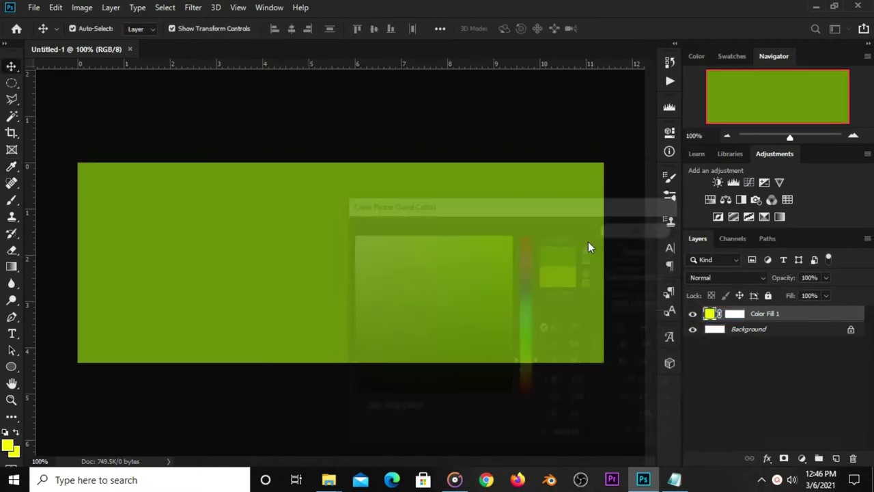
key(ctrl+0)
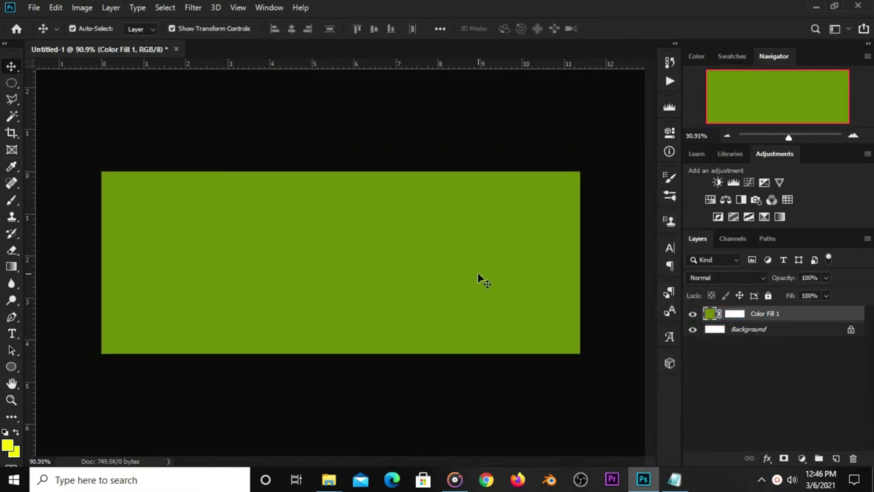
key(ctrl+1)
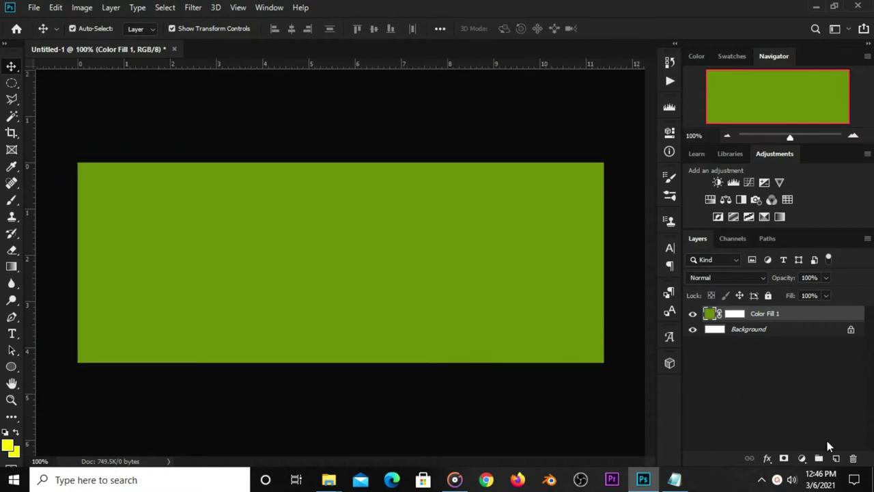
- Add a new empty layer and pick the Brush tool with a soft round preset
click(835, 458)
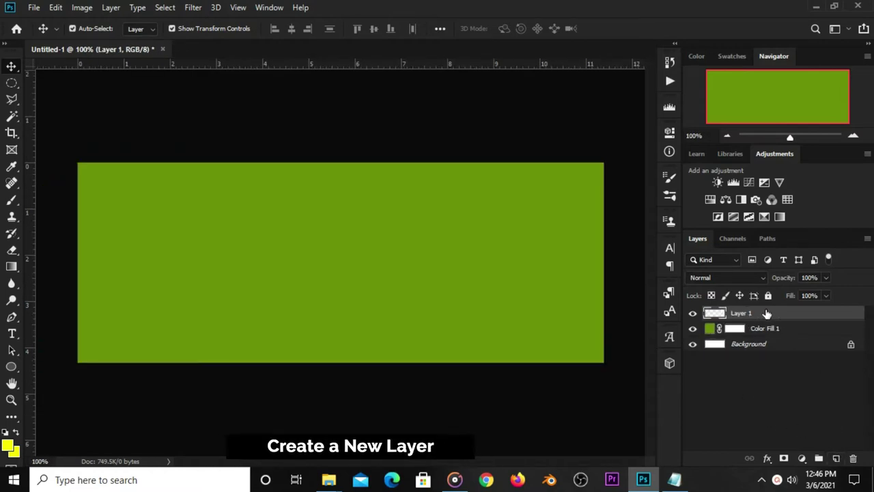
click(12, 199)
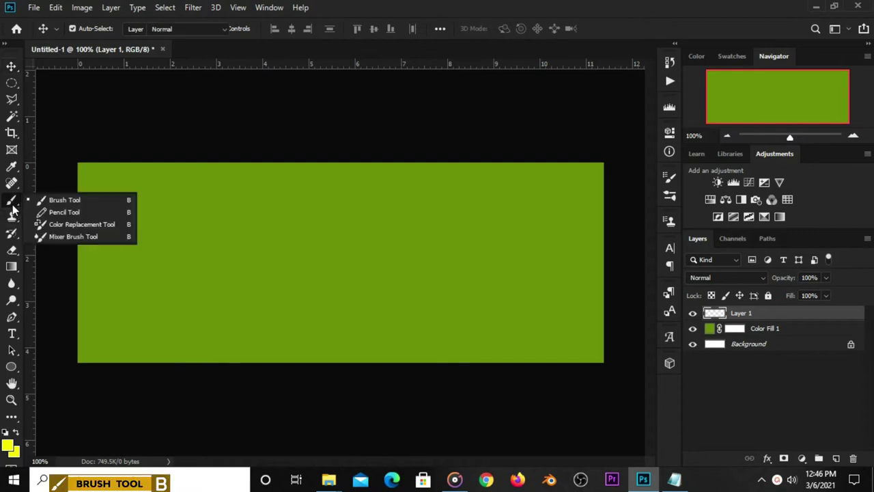
click(115, 200)
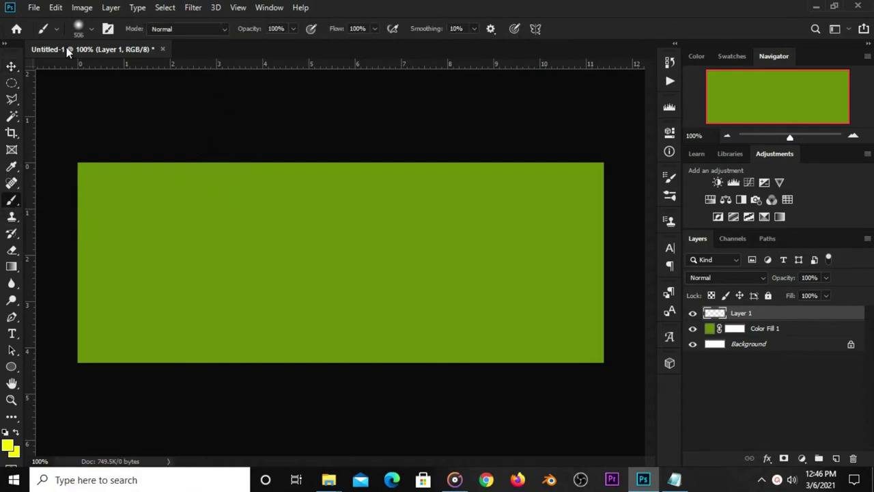
click(75, 29)
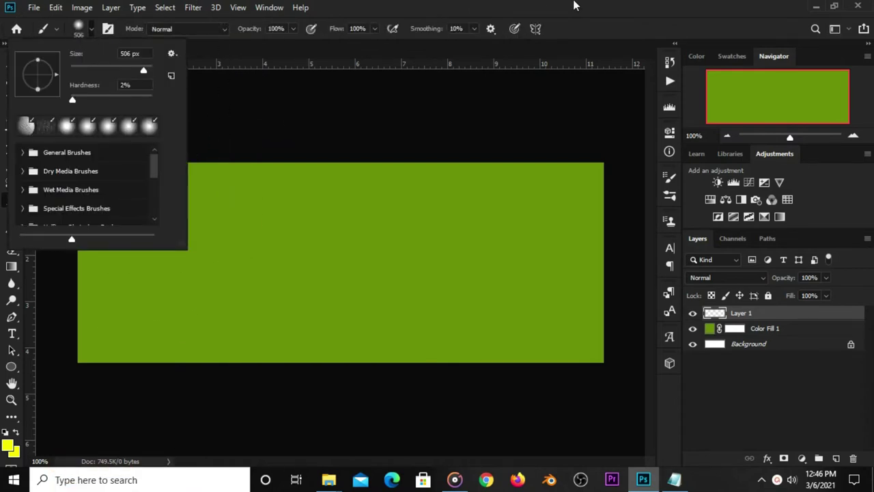
click(68, 129)
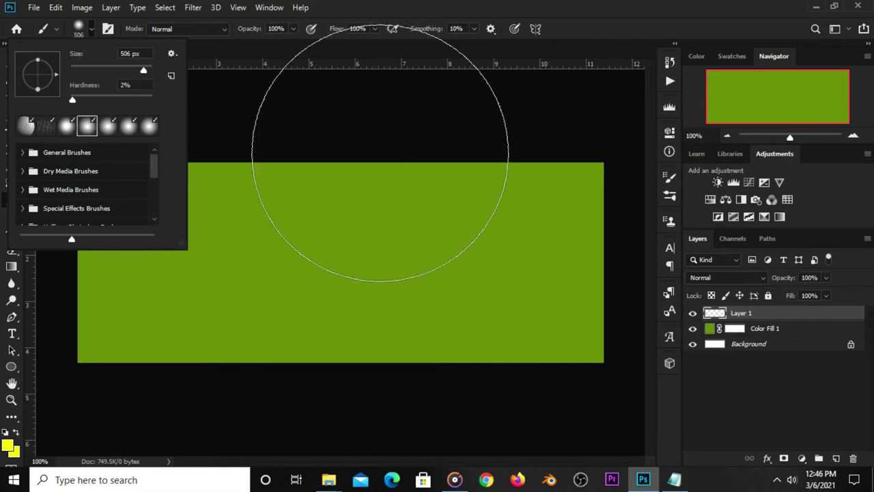
click(547, 87)
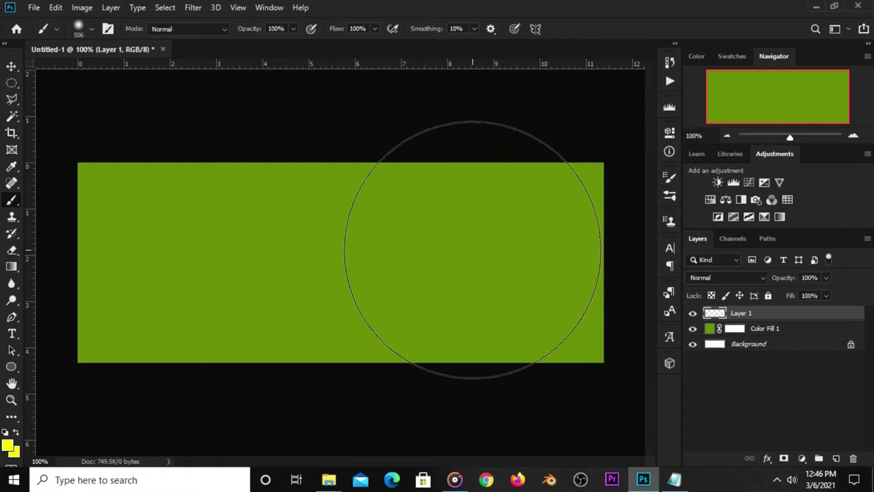
- Paint a soft yellow glow right of centre on Layer 1
click(9, 447)
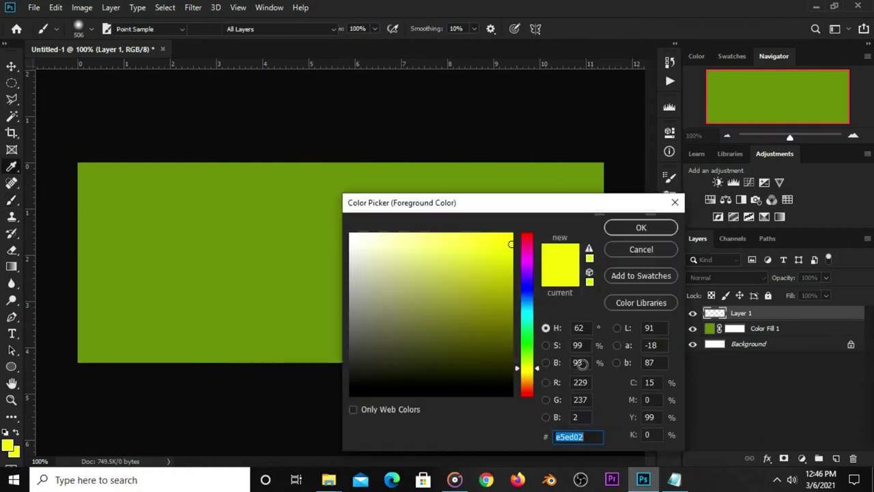
click(615, 228)
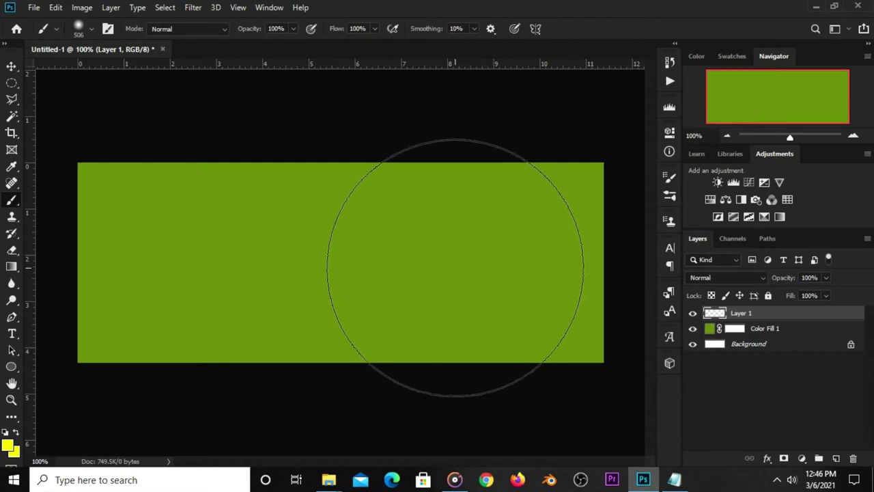
click(457, 266)
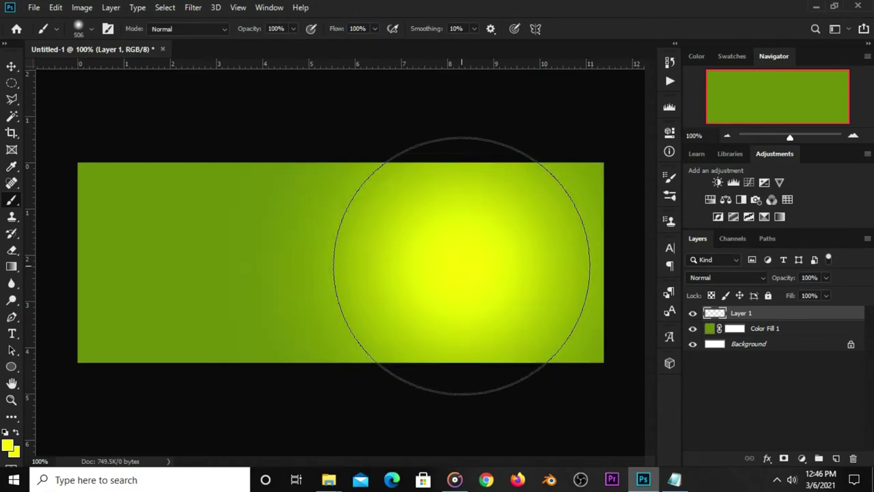
click(11, 66)
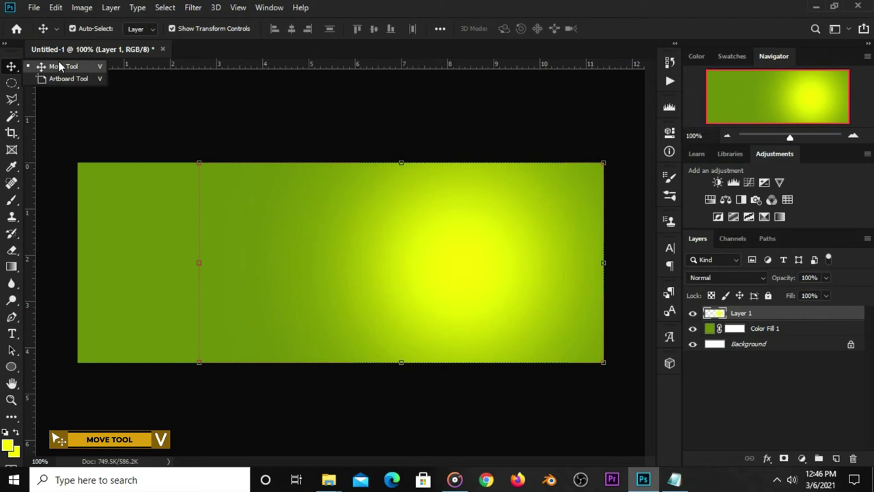
click(692, 313)
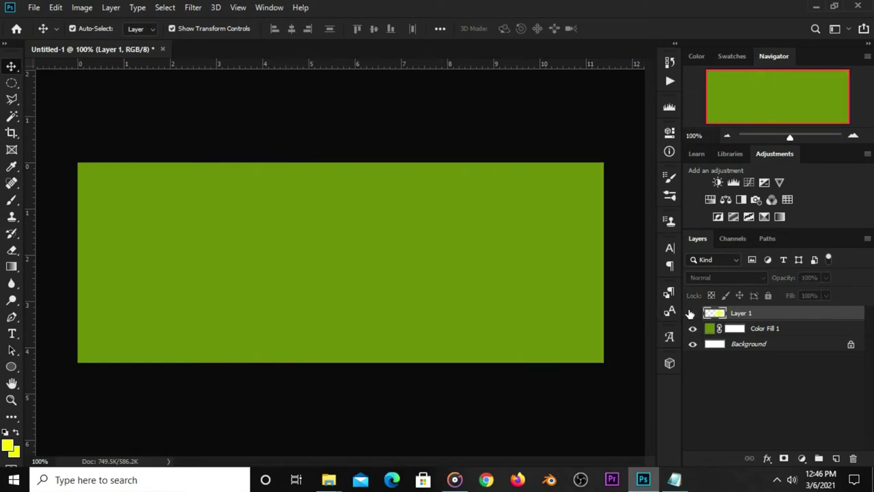
click(692, 313)
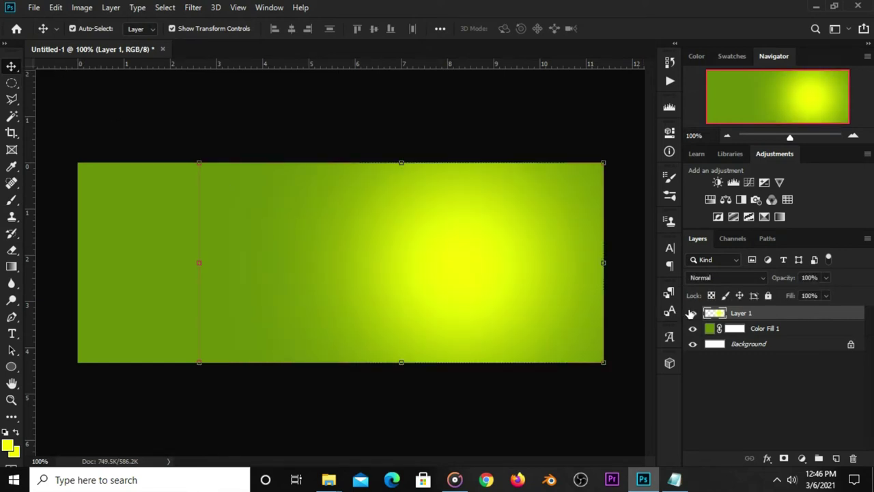
- Set the glow layer to Lighten blend mode at about 73% opacity
click(718, 277)
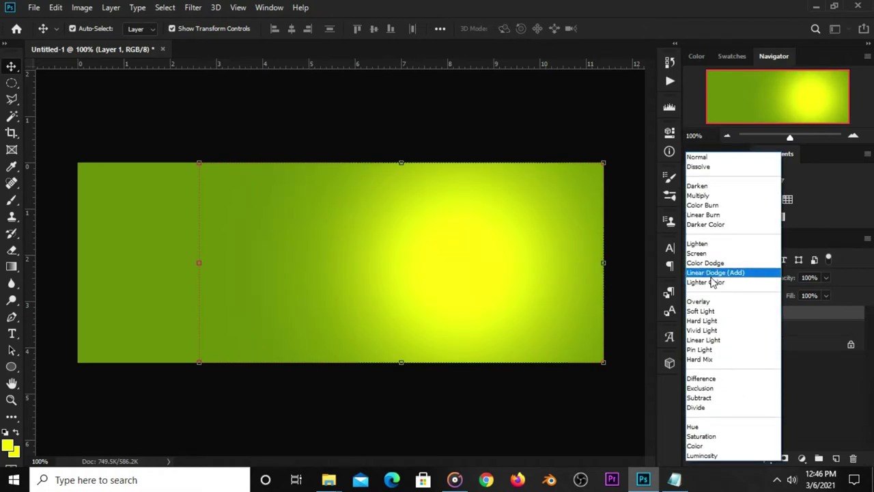
click(702, 244)
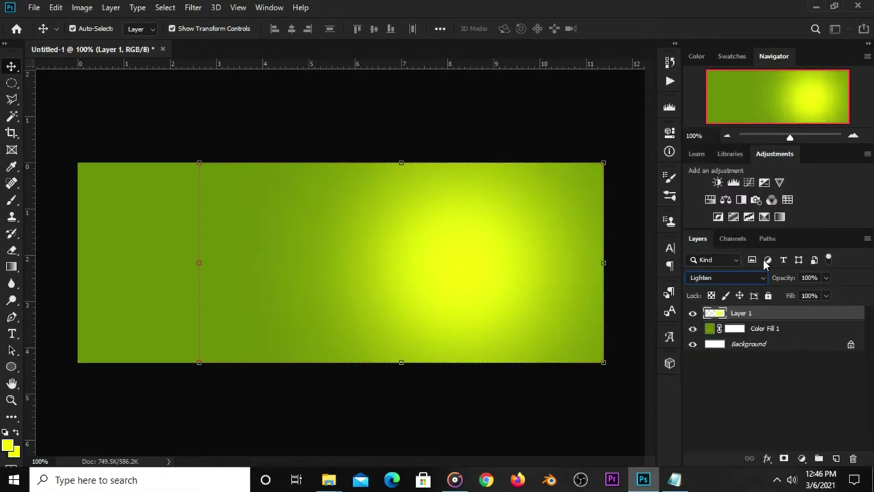
click(826, 277)
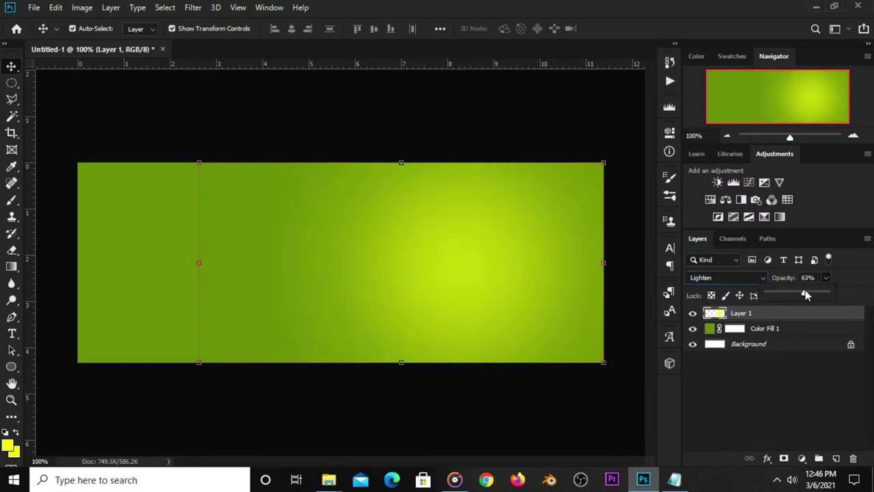
drag(807, 294, 810, 295)
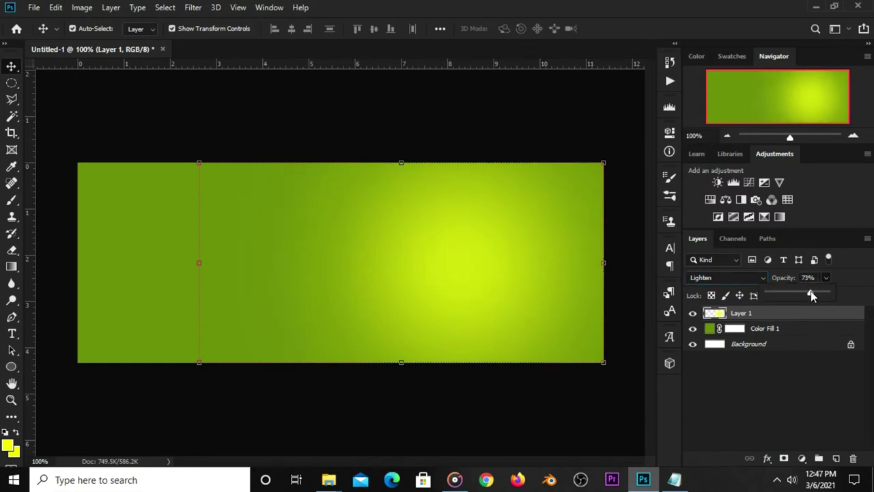
click(569, 430)
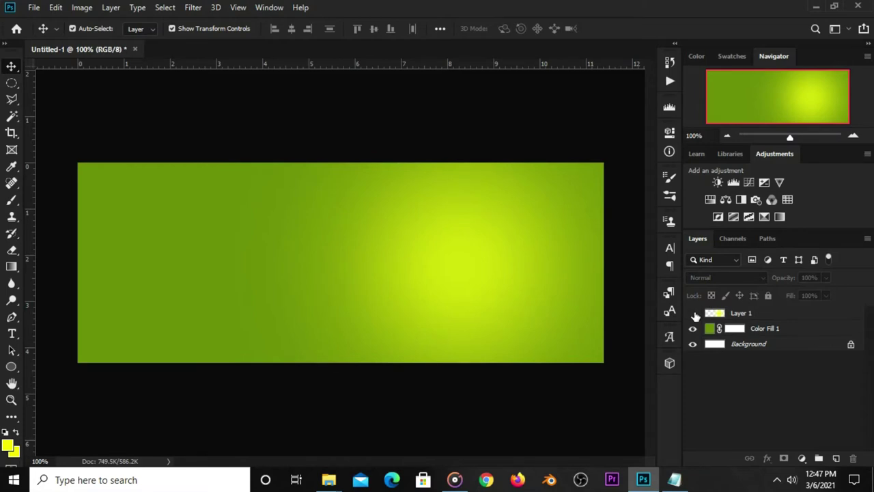
click(694, 313)
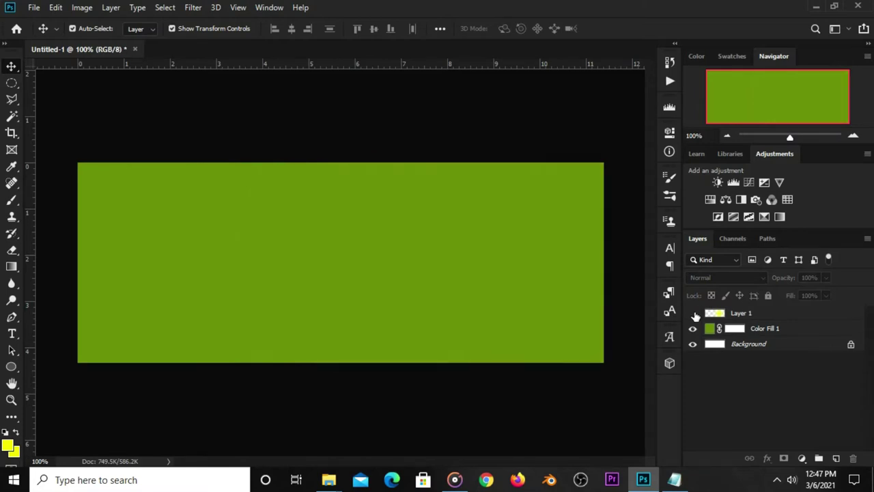
click(693, 313)
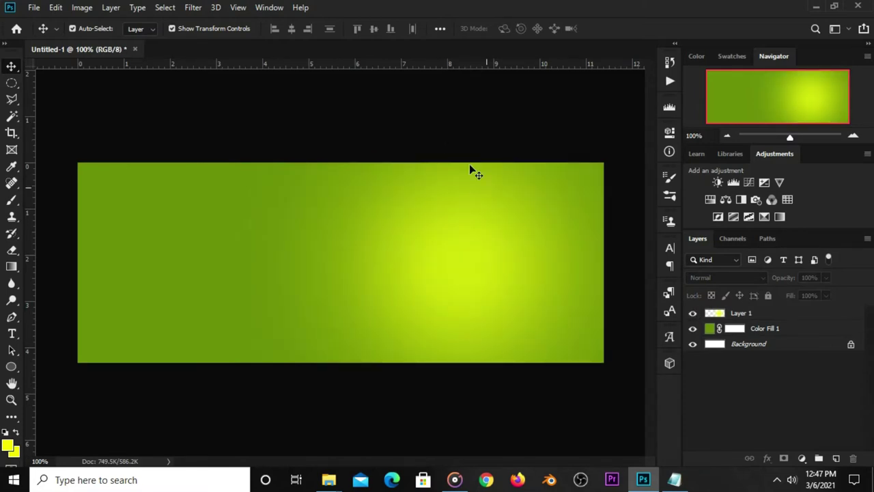
- Add Layer 2 and choose the halftone dot brush tip
click(836, 459)
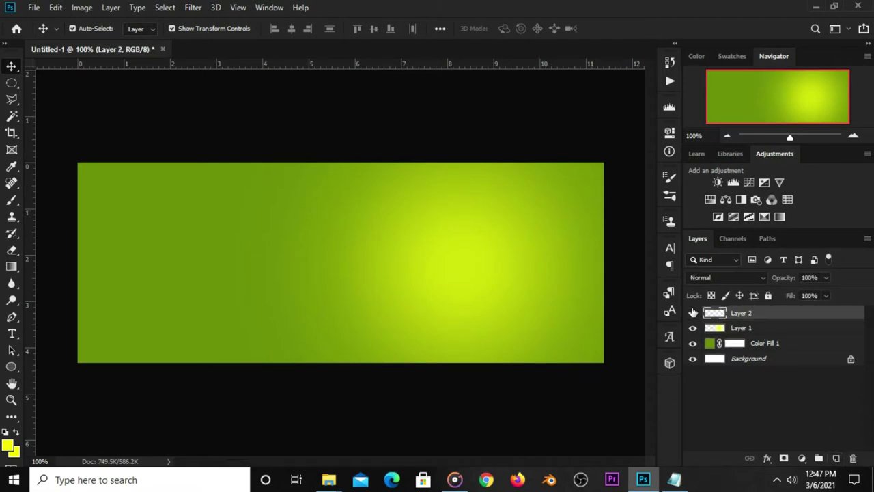
right_click(12, 199)
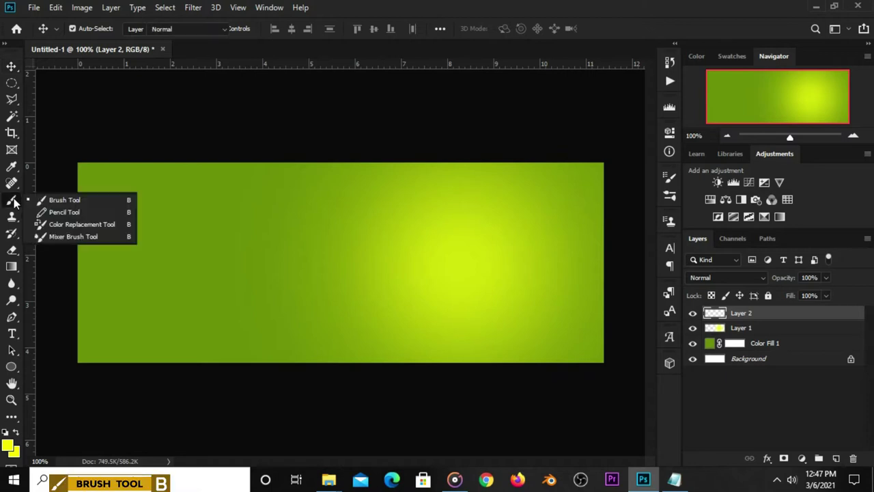
click(64, 197)
click(78, 27)
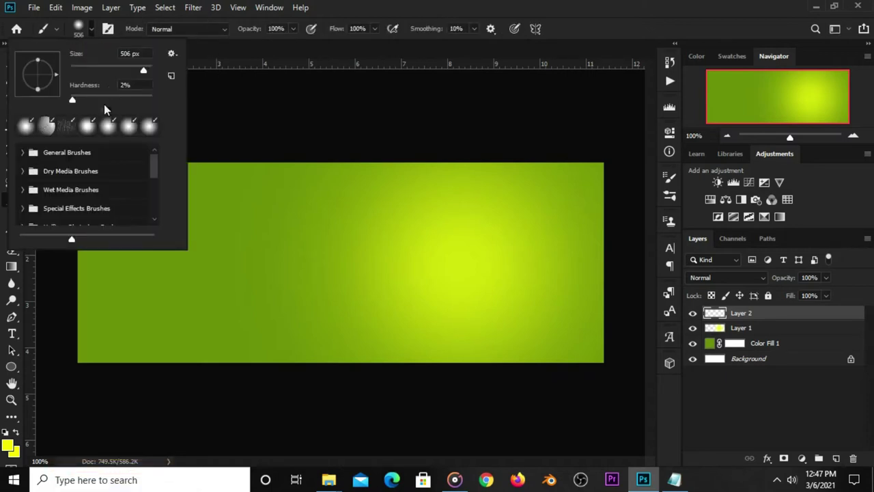
click(45, 128)
click(88, 127)
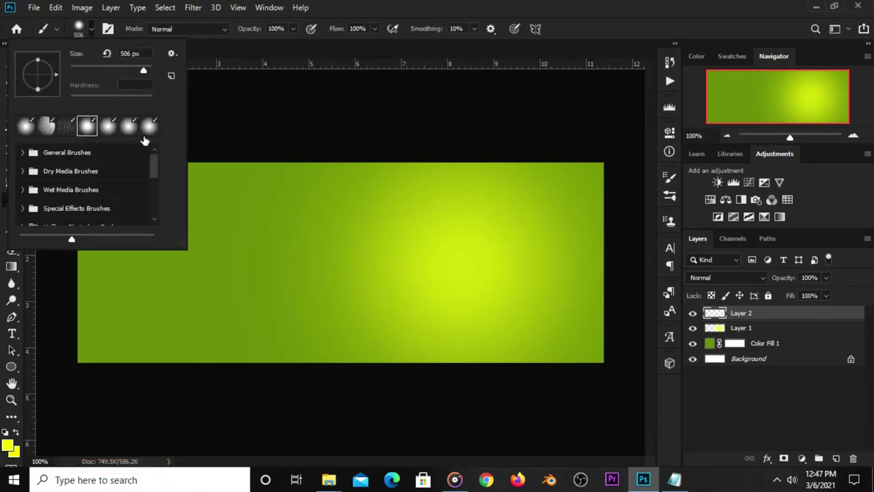
click(412, 63)
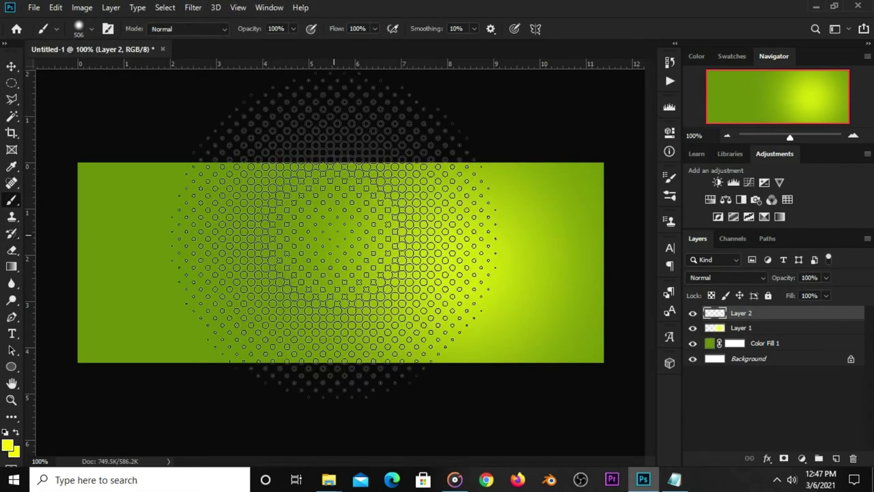
key(bracketleft)
key(bracketleft)
key(bracketleft)
key(bracketleft)
key(bracketleft)
key(bracketleft)
key(bracketleft)
- Paint white halftone dots in the banner's lower-left corner
click(6, 447)
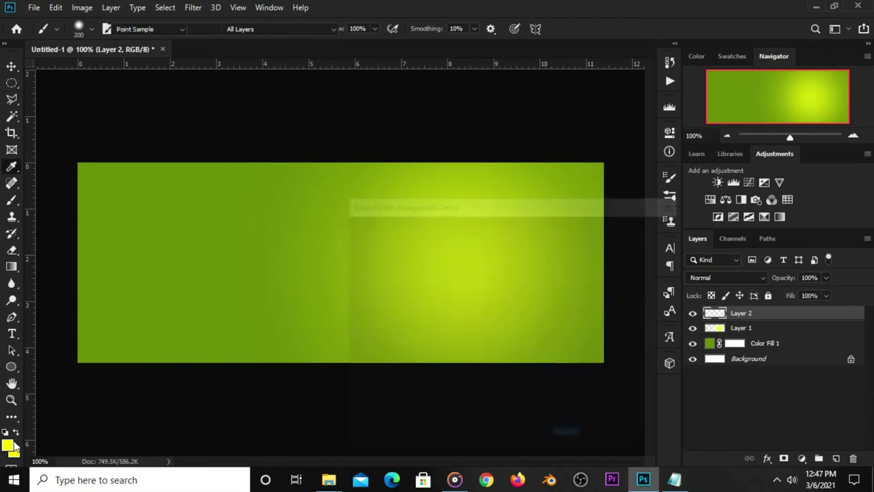
click(351, 235)
click(620, 229)
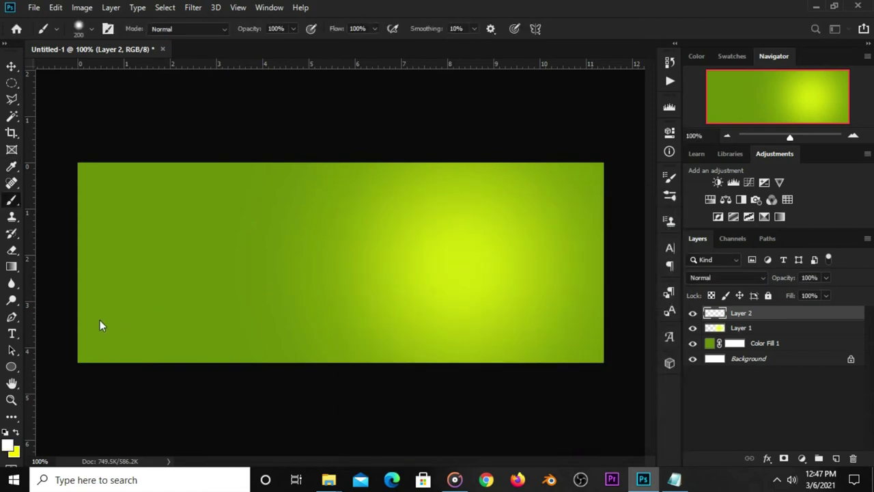
key(bracketright)
key(bracketright)
click(117, 352)
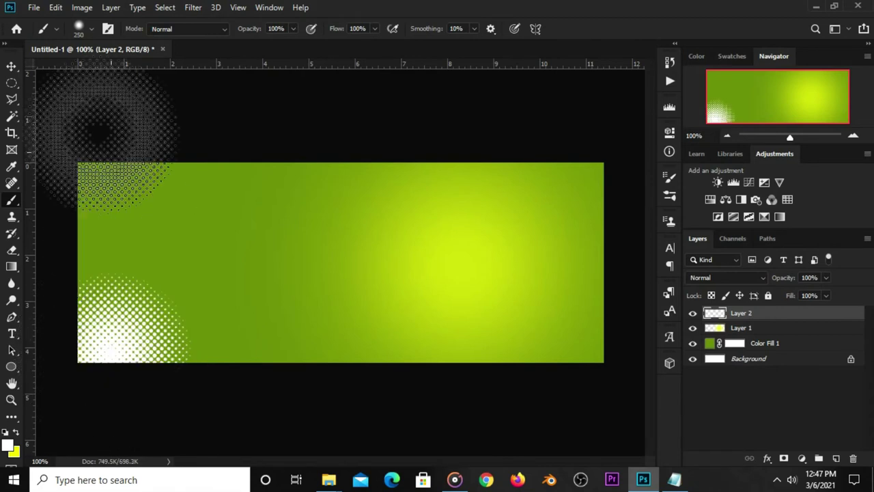
click(12, 66)
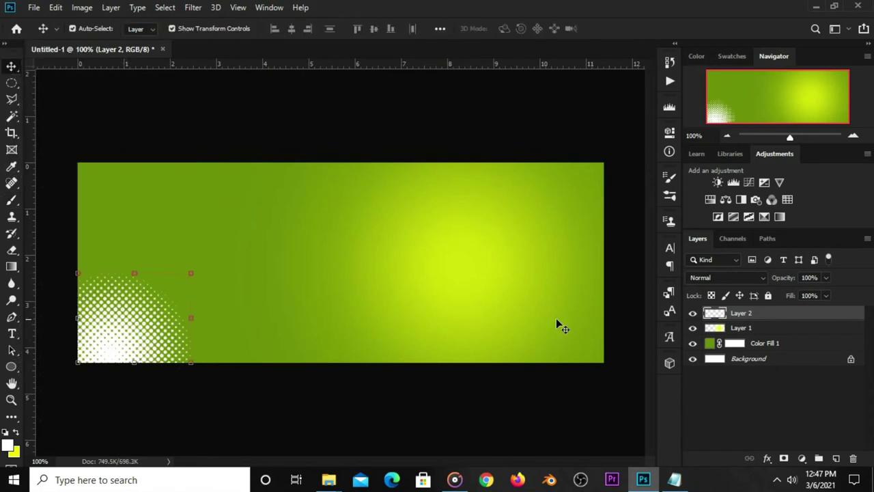
- Blend Layer 2 as Soft Light at about 10% opacity
click(721, 278)
click(710, 309)
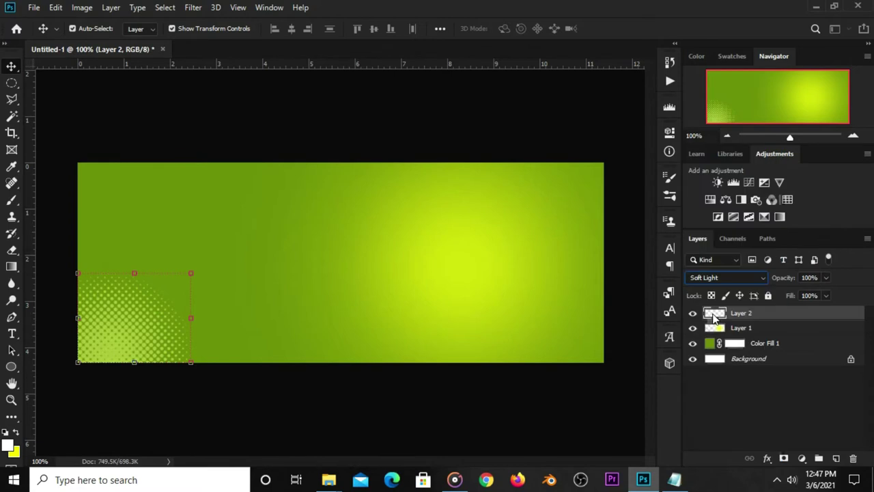
click(825, 278)
drag(798, 291, 776, 294)
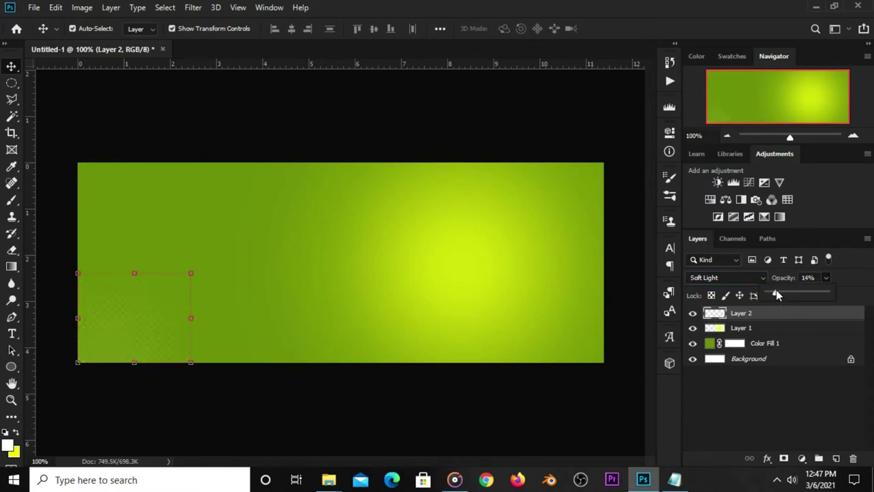
click(695, 321)
- Scale the halftone dots to 128% and nudge them slightly lower
drag(191, 273, 223, 246)
drag(159, 304, 155, 311)
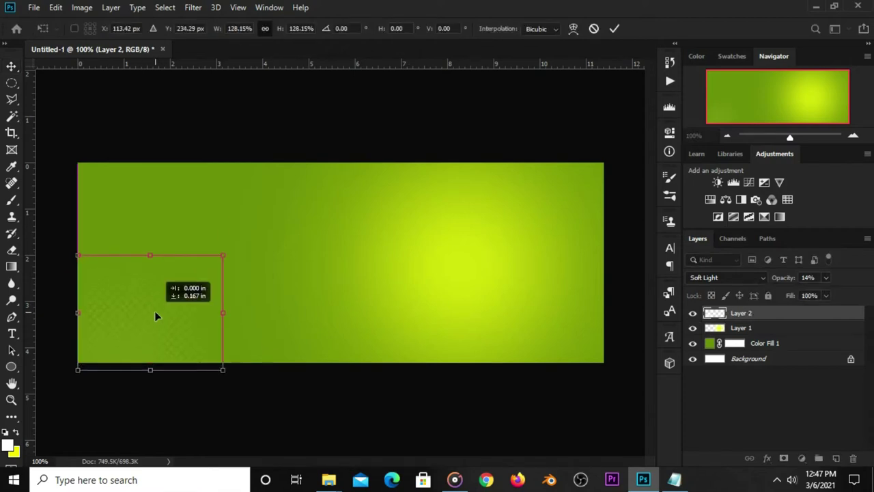
click(614, 28)
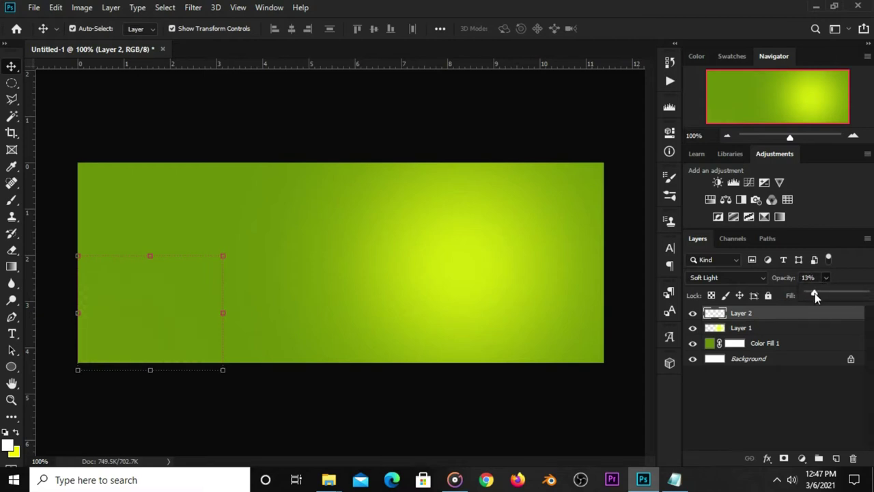
click(361, 142)
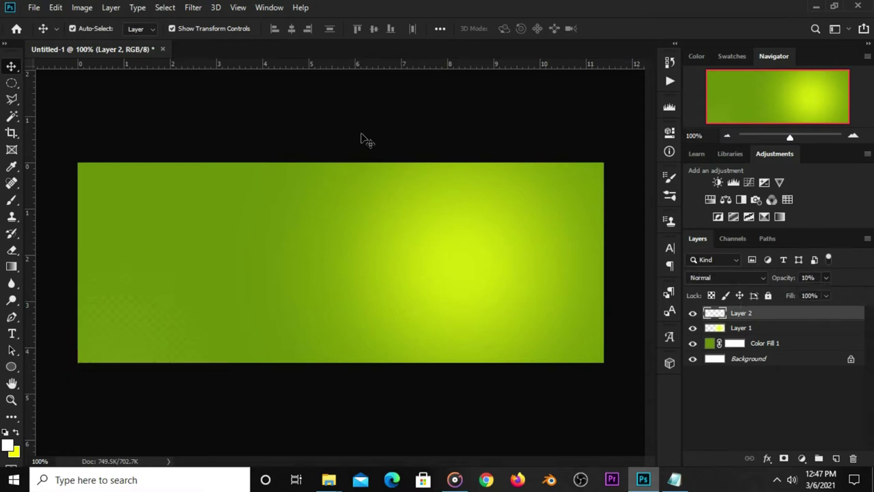
- Draw a small rectangle at the banner's top-left edge
click(14, 368)
click(39, 367)
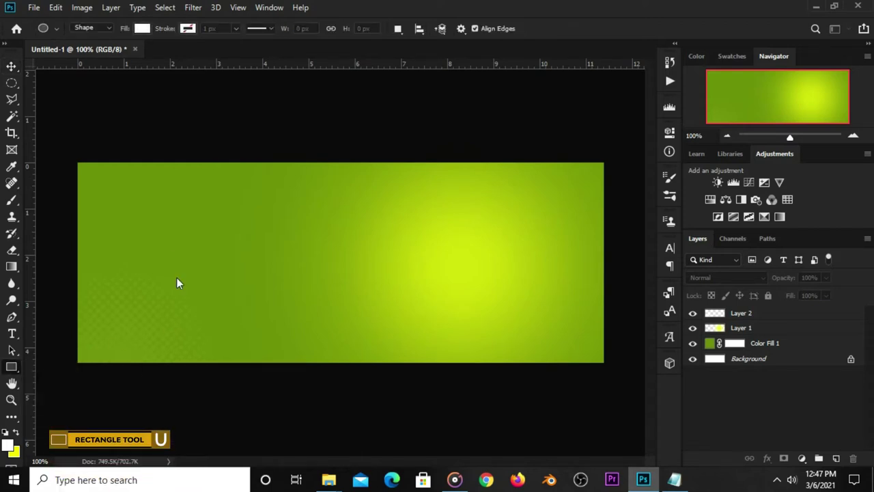
drag(108, 161, 161, 190)
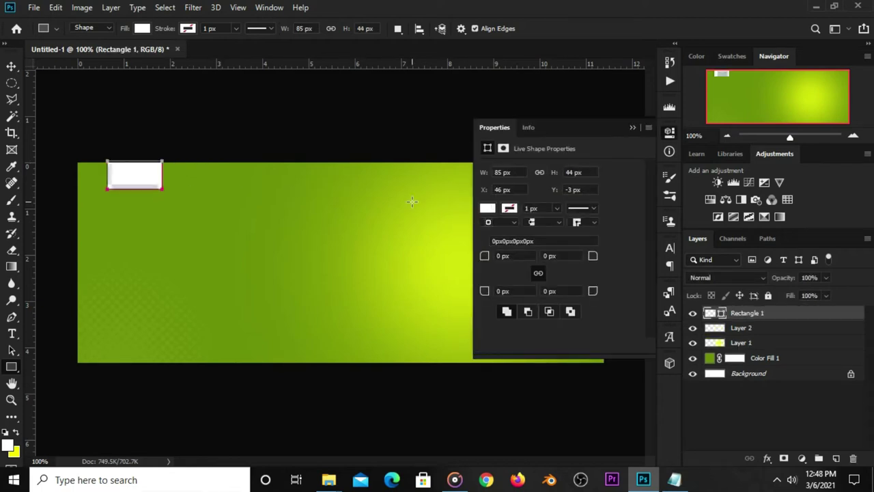
- Fill the rectangle with yellow hex e5ed02 copied from the colour notes
click(487, 208)
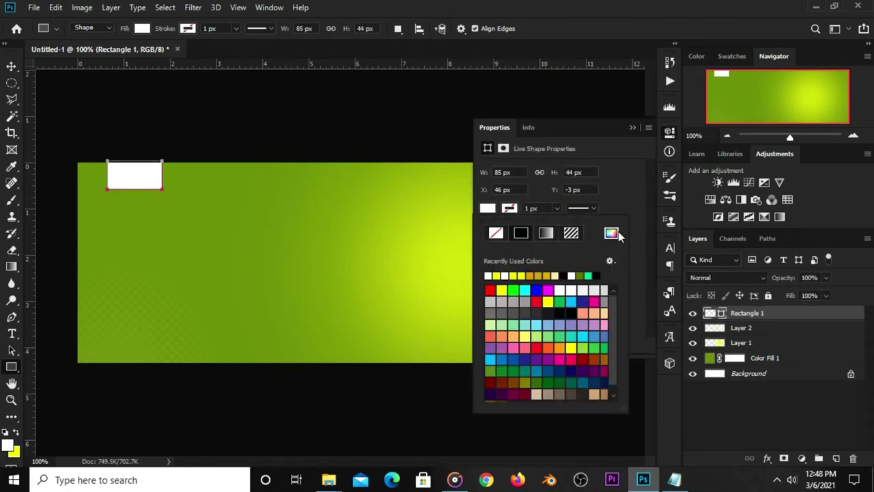
click(612, 233)
key(alt+Tab)
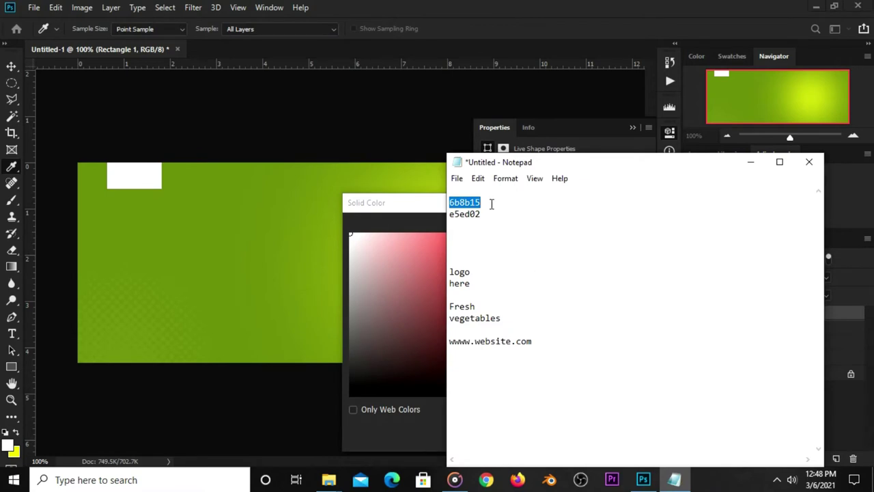
double_click(467, 214)
right_click(468, 217)
click(498, 258)
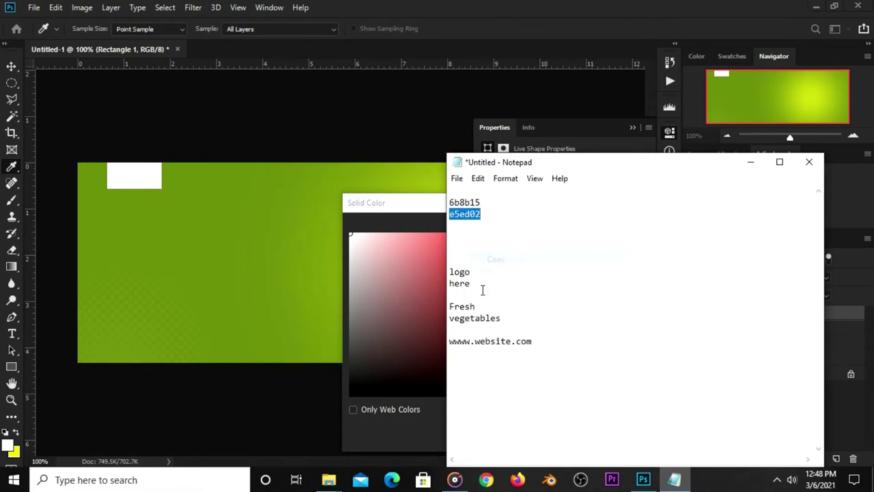
key(alt+Tab)
right_click(564, 436)
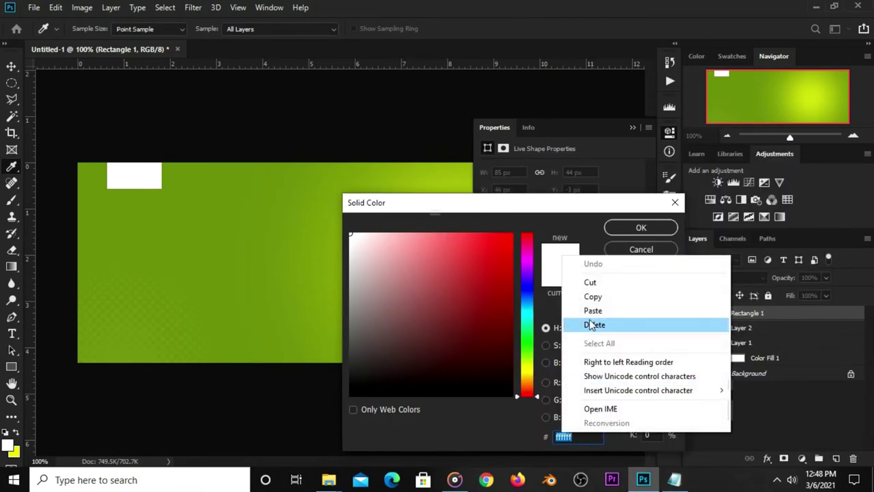
click(591, 311)
double_click(590, 436)
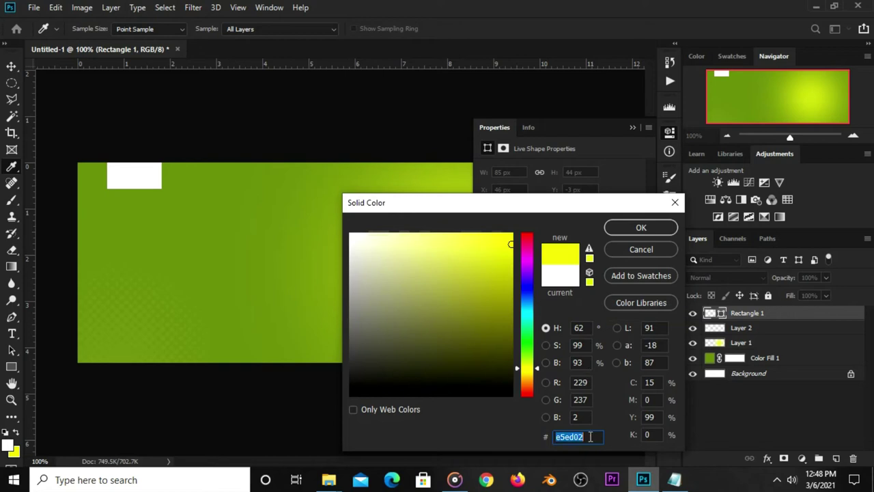
click(619, 226)
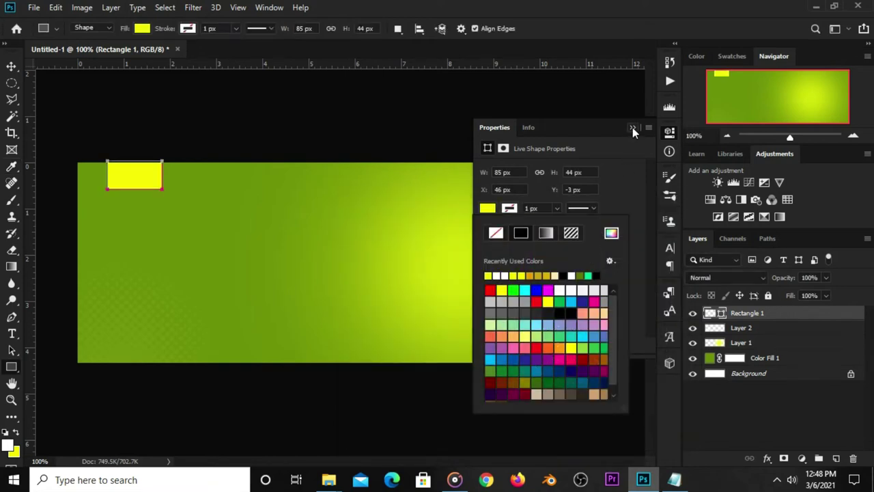
click(632, 127)
- Narrow Rectangle 1 to 80% width
click(12, 66)
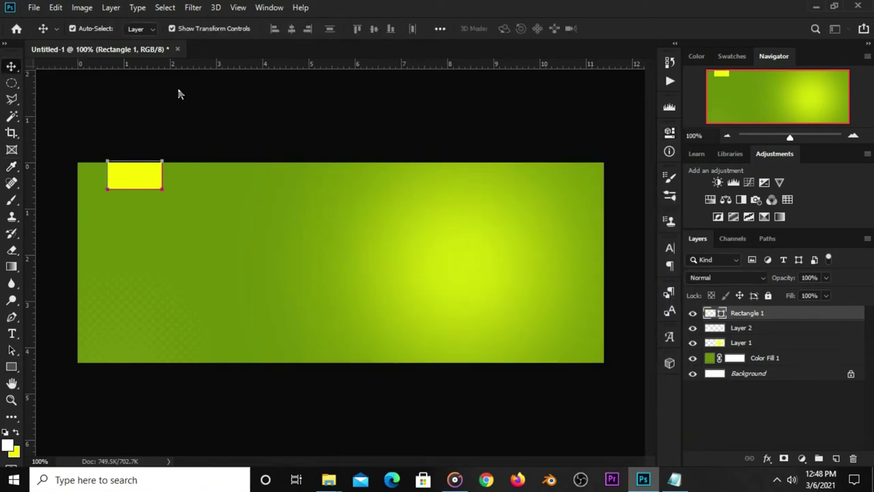
click(154, 182)
key(ctrl+t)
drag(161, 176, 156, 176)
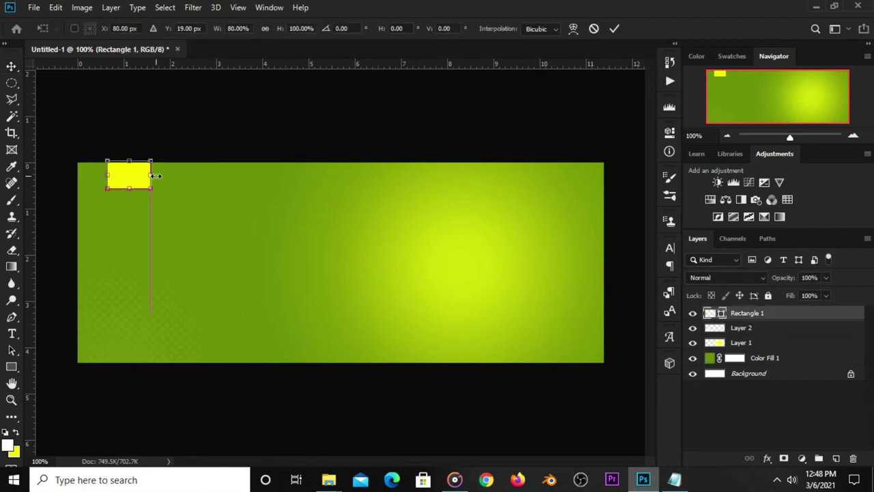
click(614, 28)
click(366, 140)
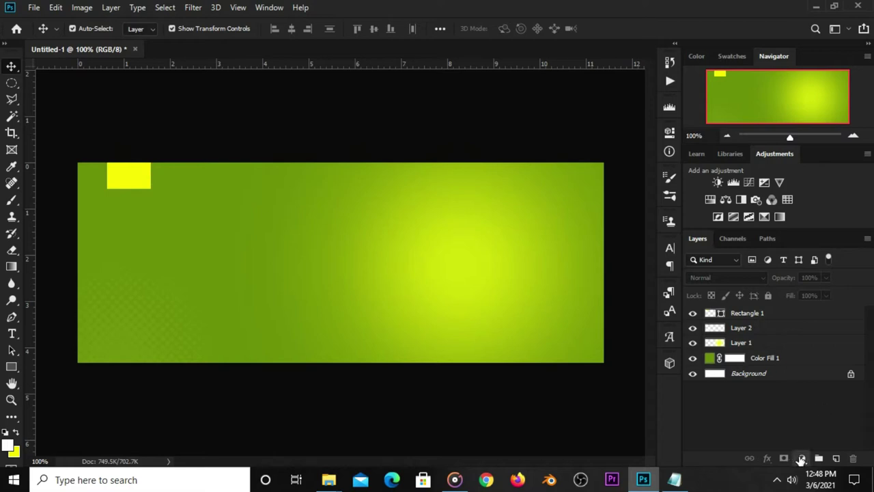
- Add an Exposure adjustment layer with gamma correction 0.78 to darken the banner
click(801, 457)
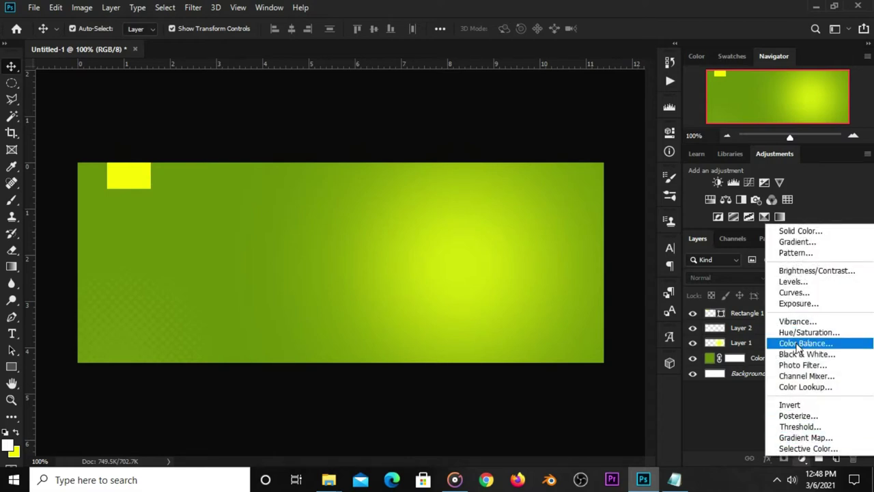
click(796, 304)
drag(561, 252, 573, 252)
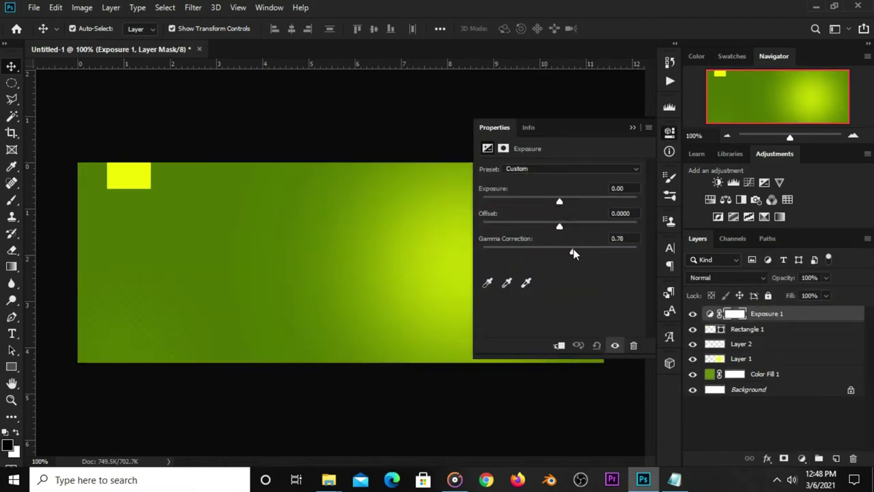
click(631, 128)
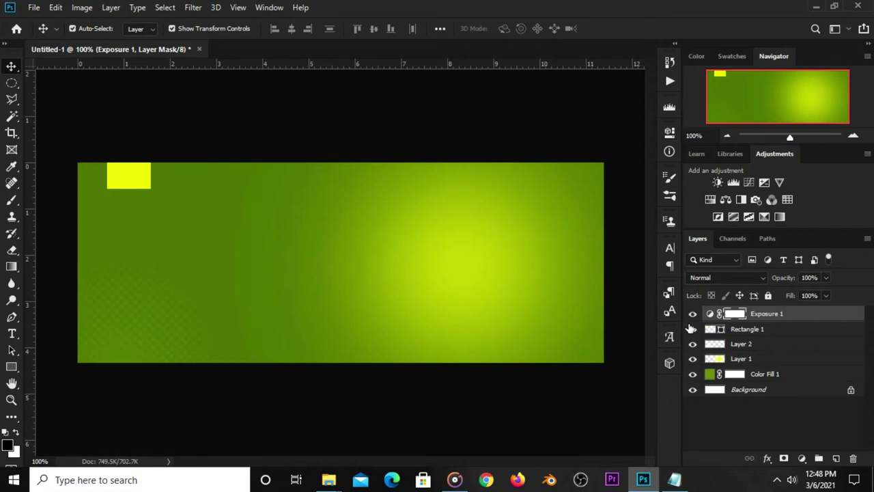
click(693, 313)
click(532, 410)
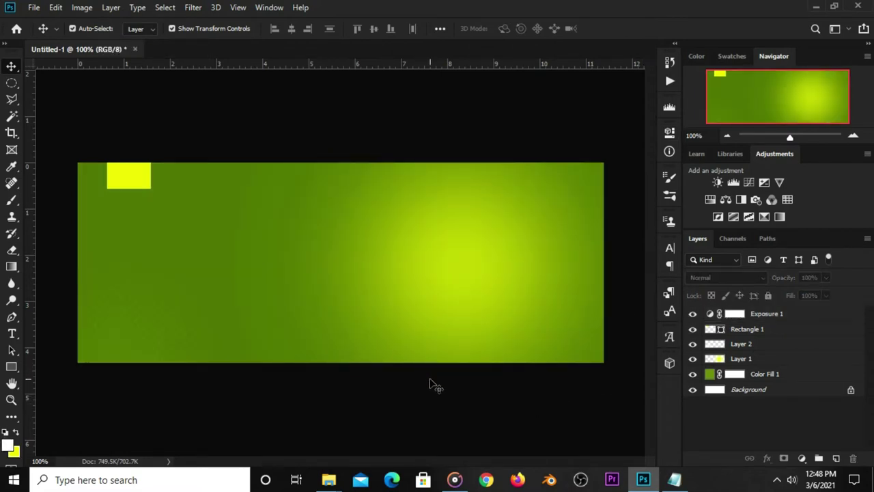
click(34, 8)
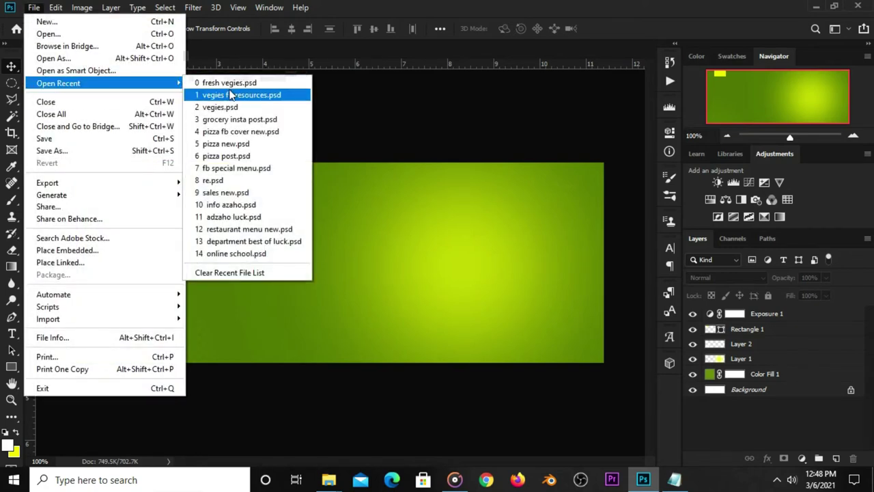
- Copy the vegies layer from vegies fb resources.psd and paste it into Untitled-1
mouse_move(58, 83)
click(228, 91)
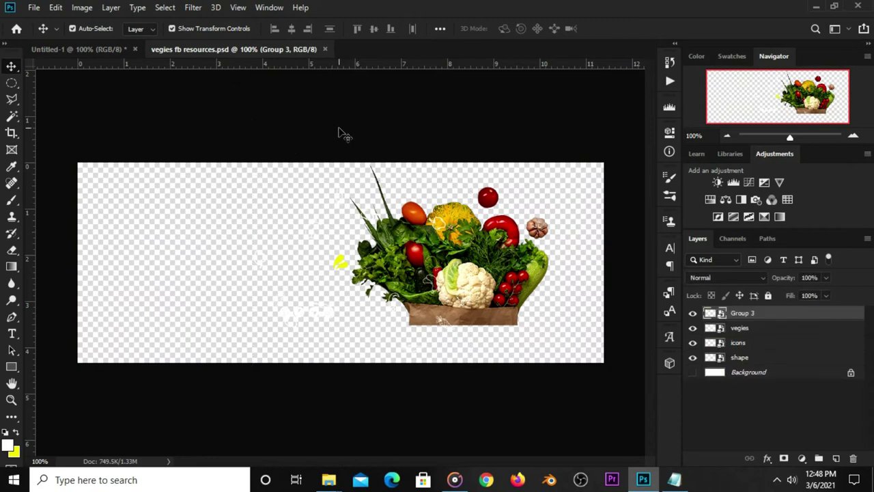
click(509, 273)
drag(397, 213, 404, 205)
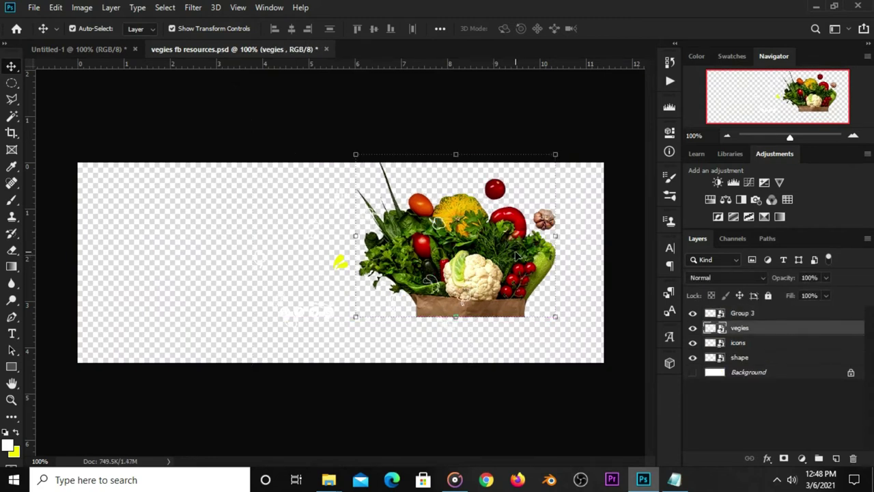
key(ctrl+c)
click(93, 48)
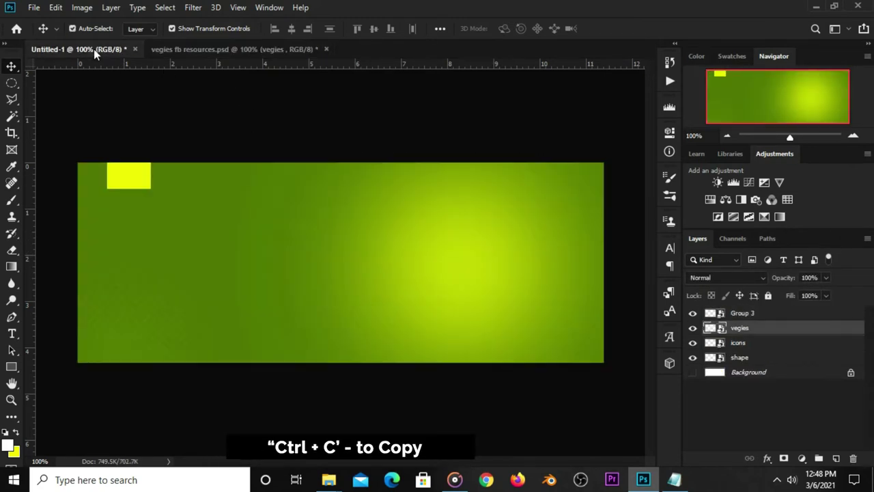
key(ctrl+v)
- Position the vegetables on the banner's right half with the bag at the bottom edge
drag(327, 272, 453, 295)
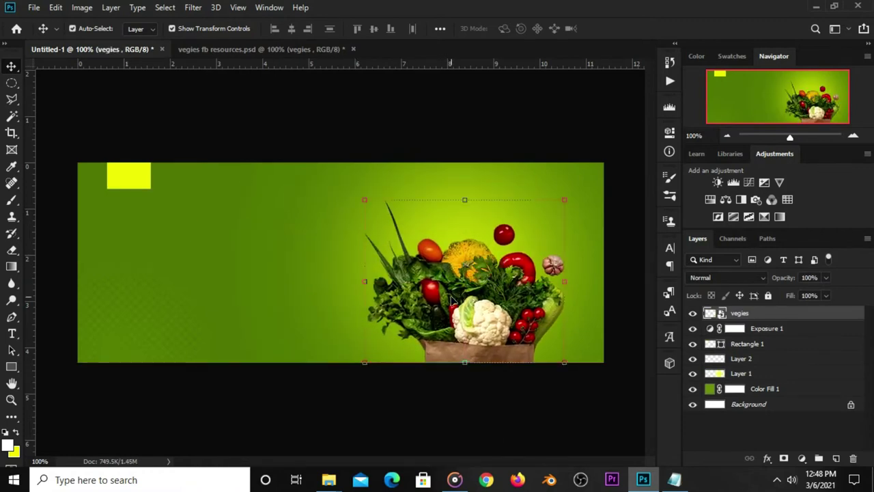
mouse_move(450, 300)
mouse_down()
mouse_move(438, 298)
mouse_move(450, 298)
mouse_up()
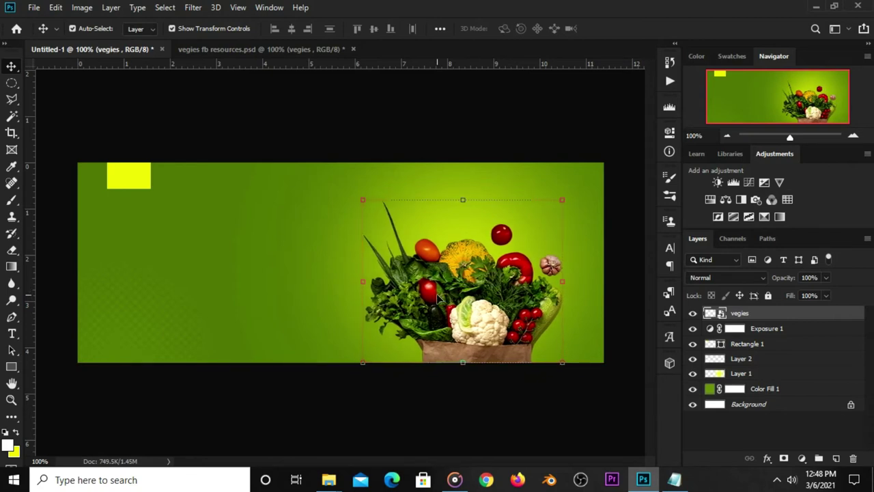
click(502, 407)
click(506, 344)
drag(519, 344, 519, 347)
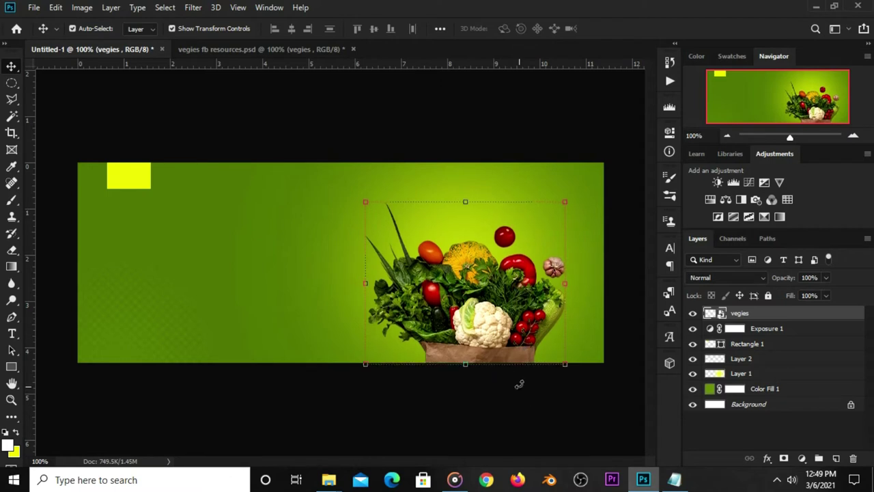
click(520, 387)
click(693, 313)
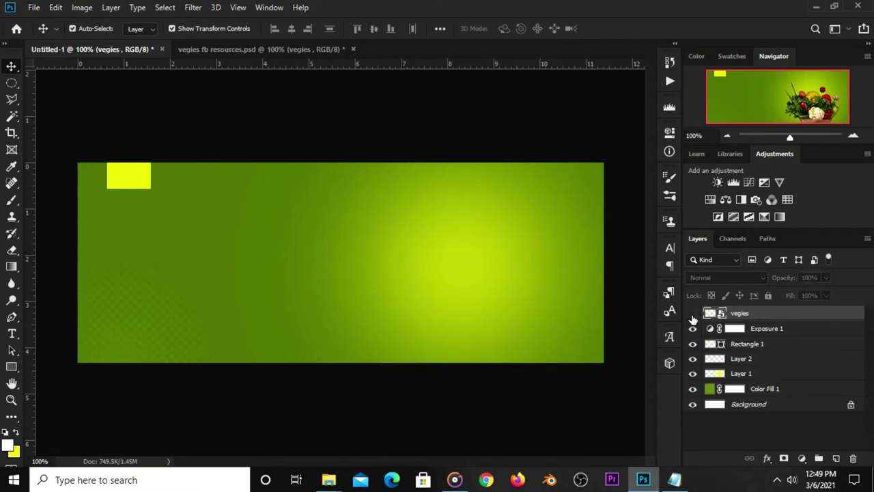
click(692, 313)
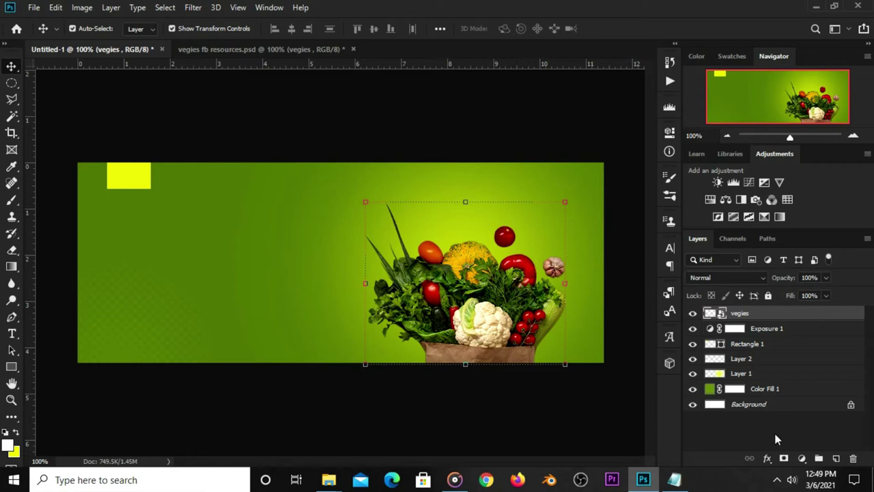
- Add a Curves adjustment clipped to the vegies layer with an S-shaped contrast curve
click(800, 458)
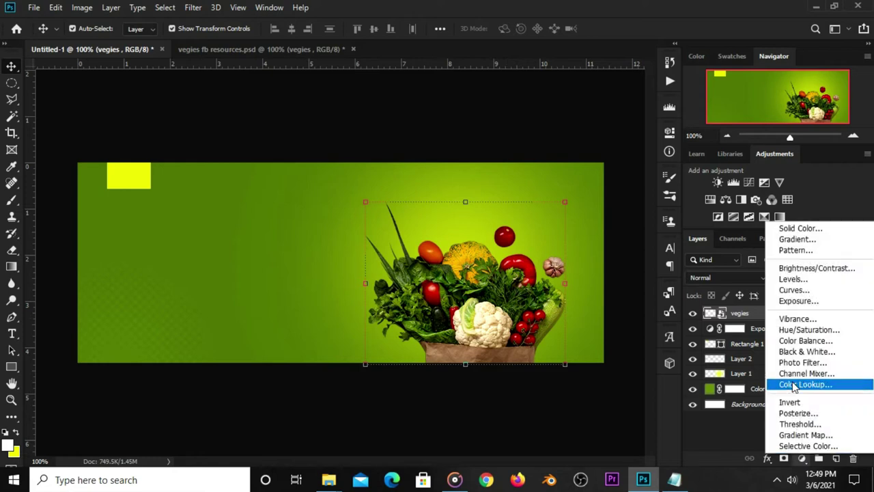
click(795, 291)
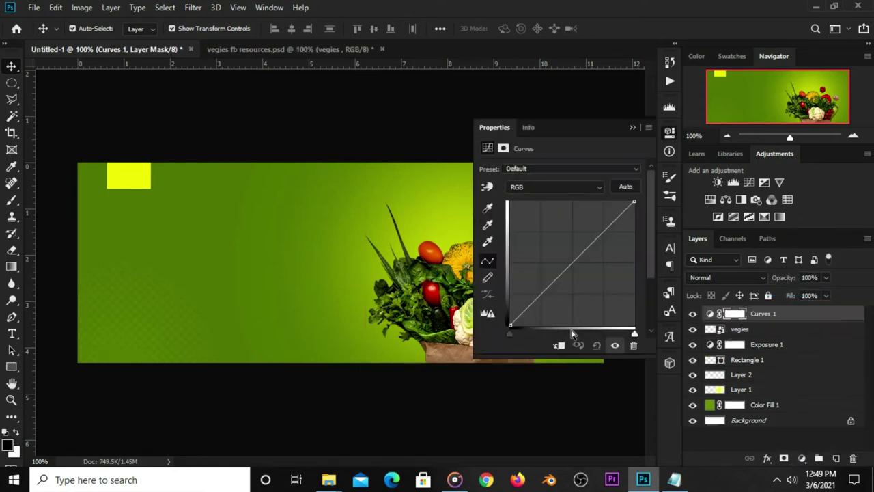
click(559, 346)
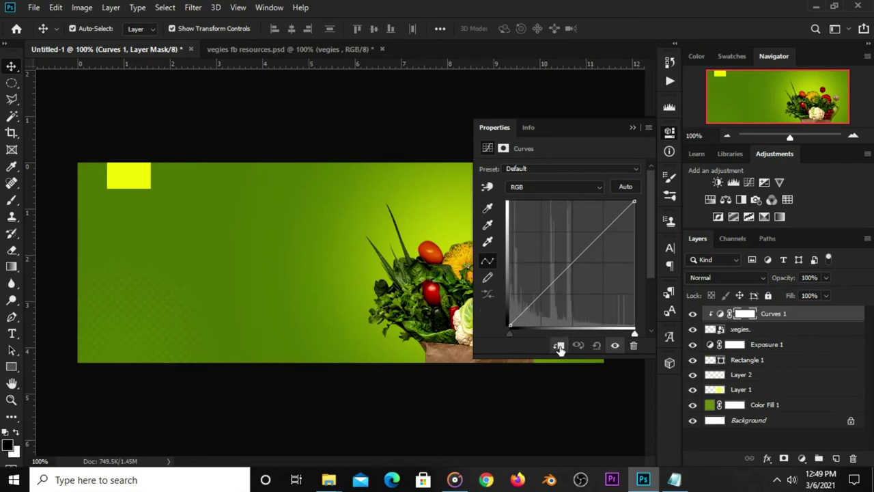
drag(548, 285, 551, 291)
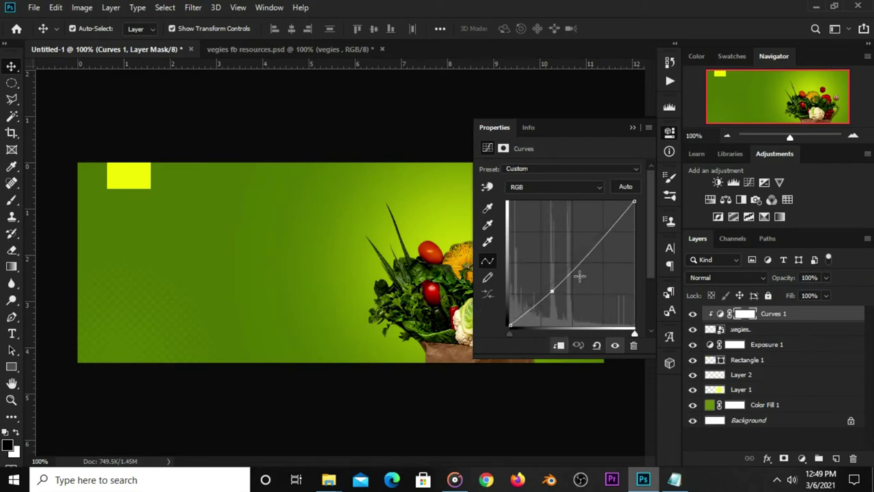
drag(606, 232, 606, 222)
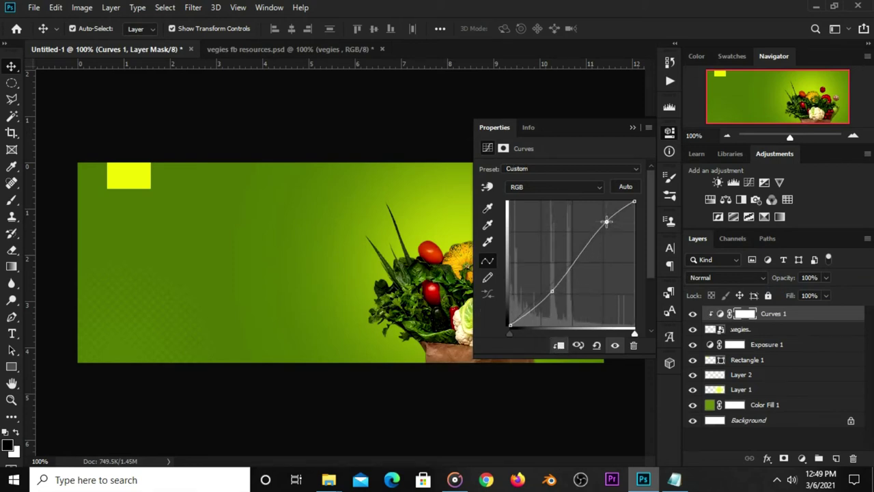
drag(606, 221, 606, 220)
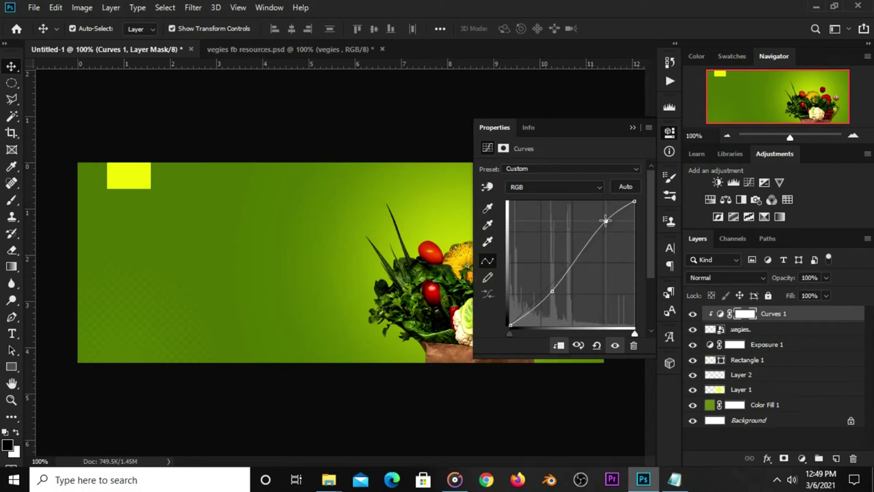
click(632, 129)
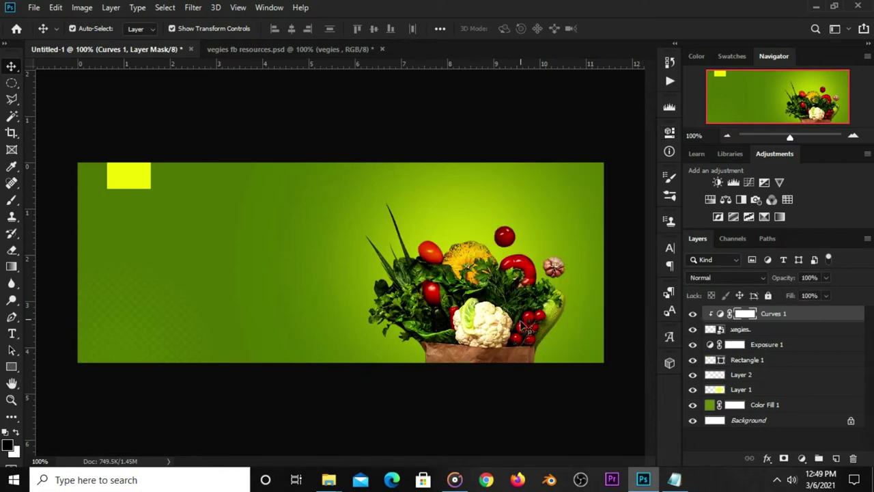
- Nudge the vegetables slightly left and up, then reselect the vegies layer
drag(493, 314, 488, 312)
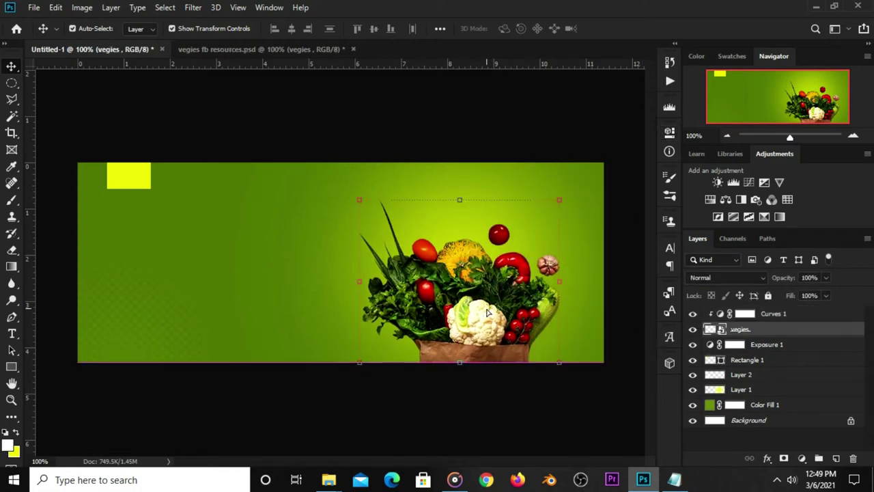
click(507, 390)
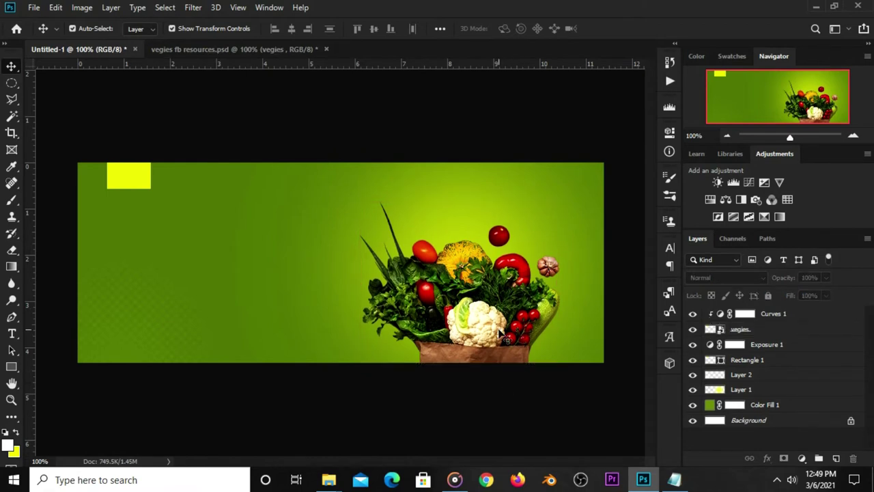
click(505, 336)
click(692, 329)
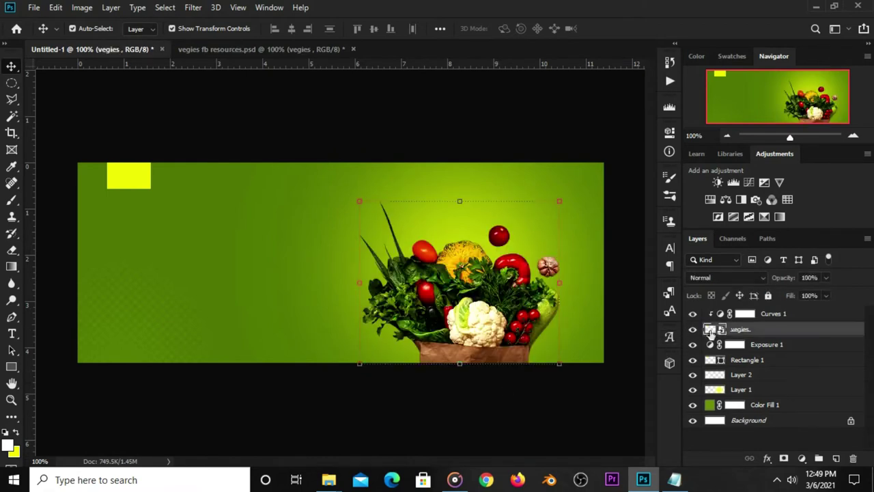
- Give the vegies layer a Multiply drop shadow: 51% opacity, 90° angle, 9% spread, 9 px size
click(767, 458)
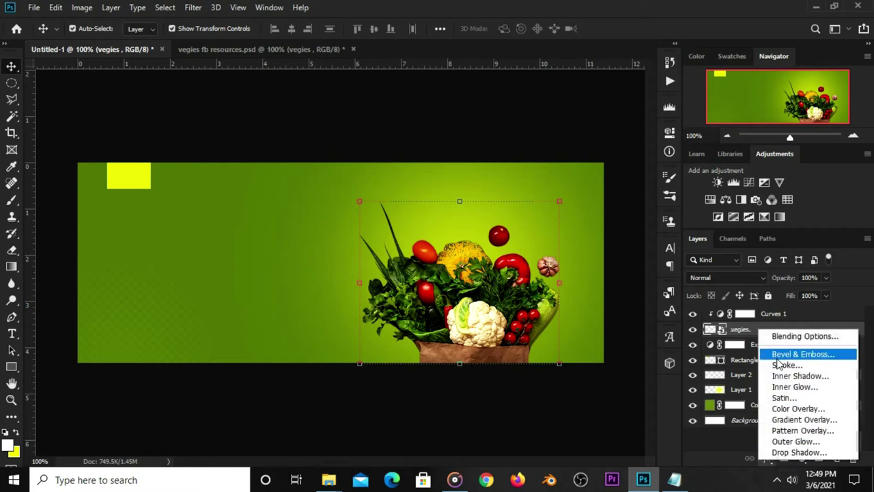
click(796, 335)
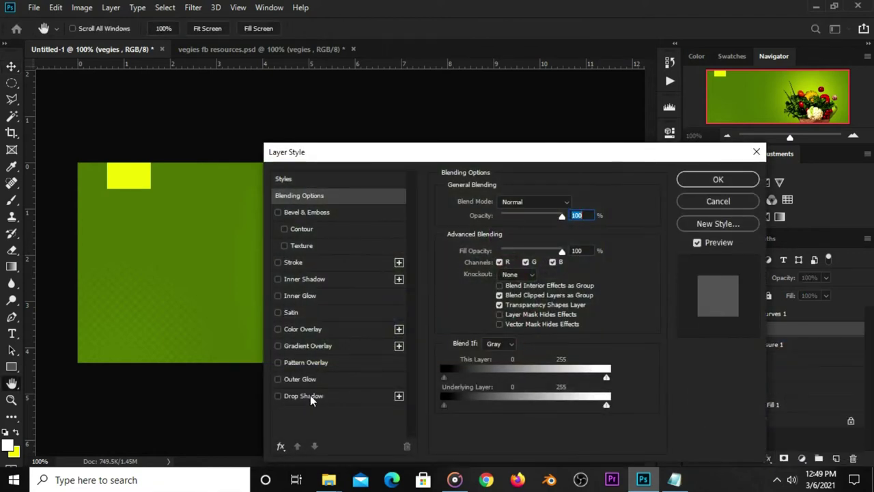
click(307, 396)
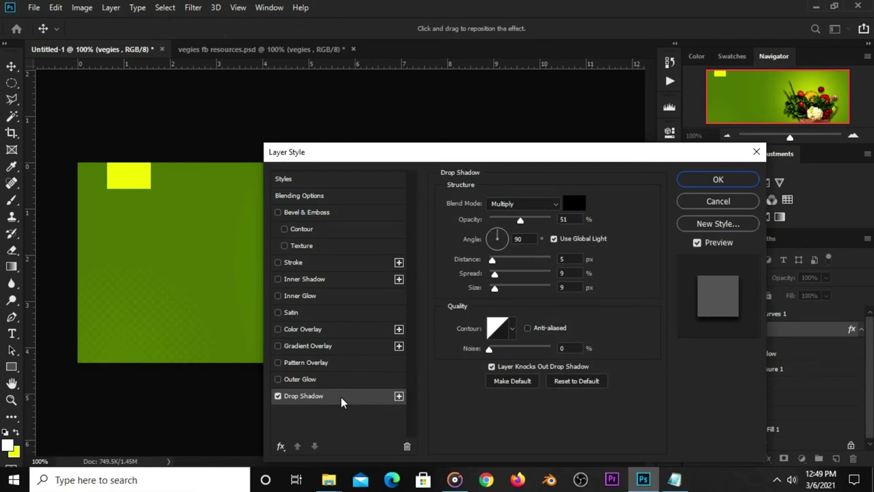
click(574, 218)
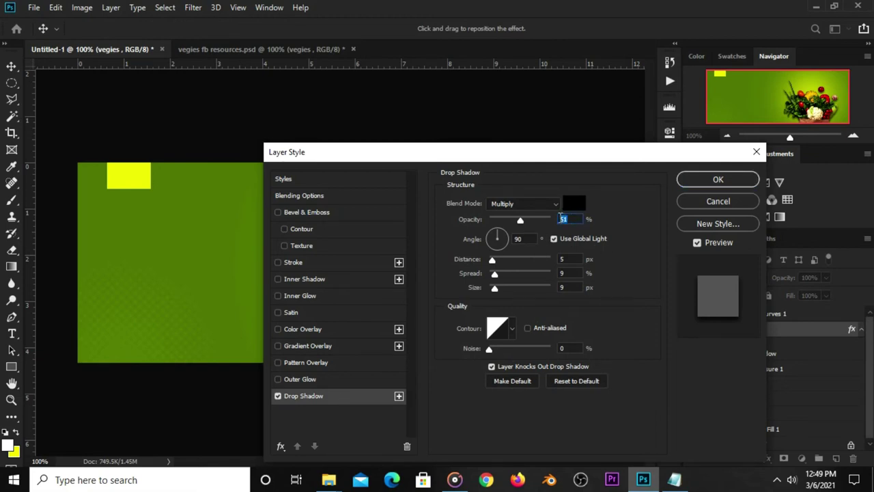
key(Tab)
click(568, 260)
click(572, 274)
key(Tab)
click(691, 181)
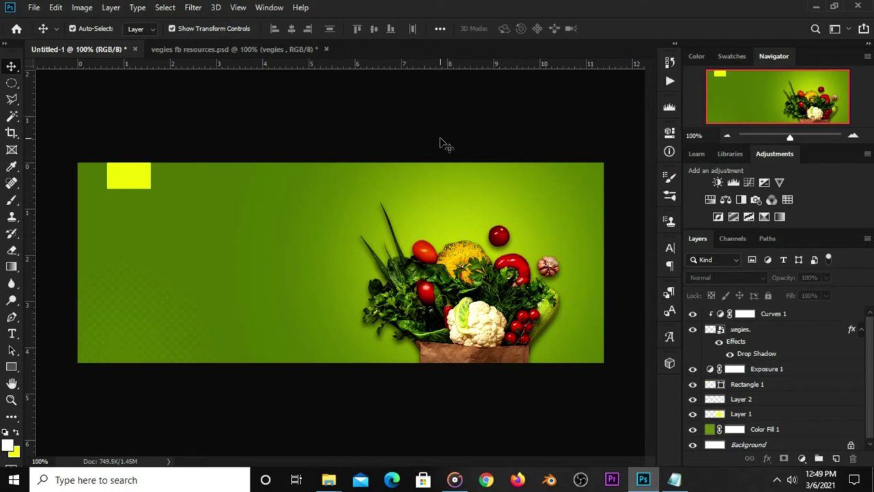
- Copy the words 'logo here' from the Notepad notes
click(674, 479)
click(473, 281)
drag(473, 282, 450, 272)
right_click(460, 283)
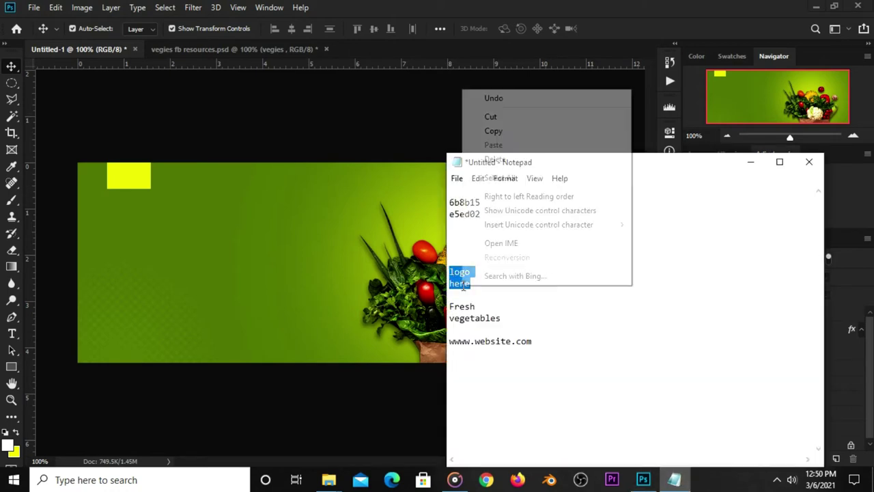
click(493, 131)
click(401, 149)
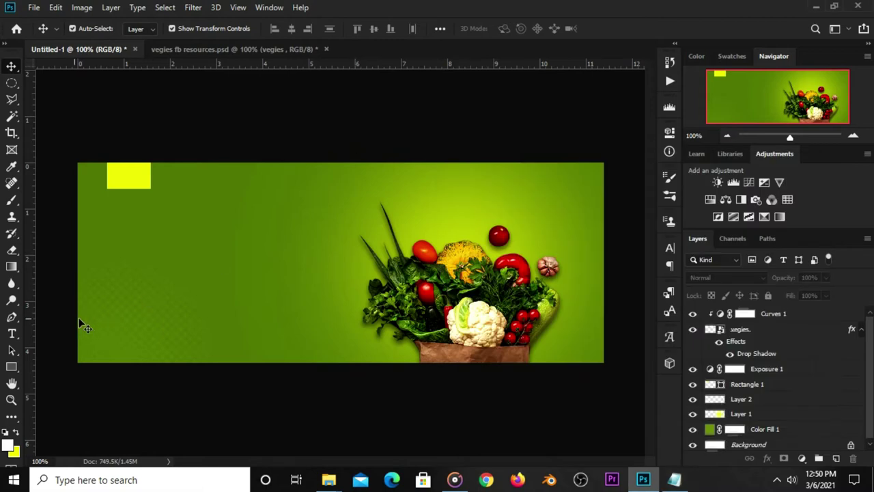
- Add a text layer on the banner's left reading LOGO with HERE on a second line
click(15, 334)
click(61, 332)
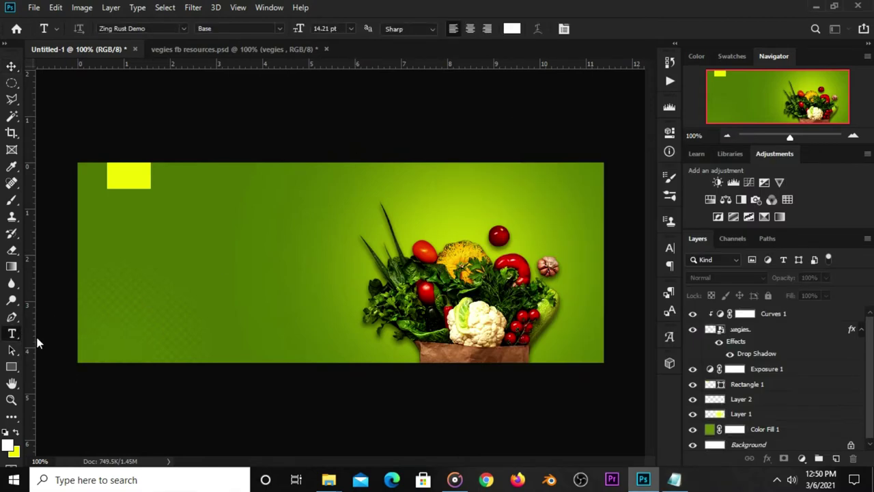
click(193, 250)
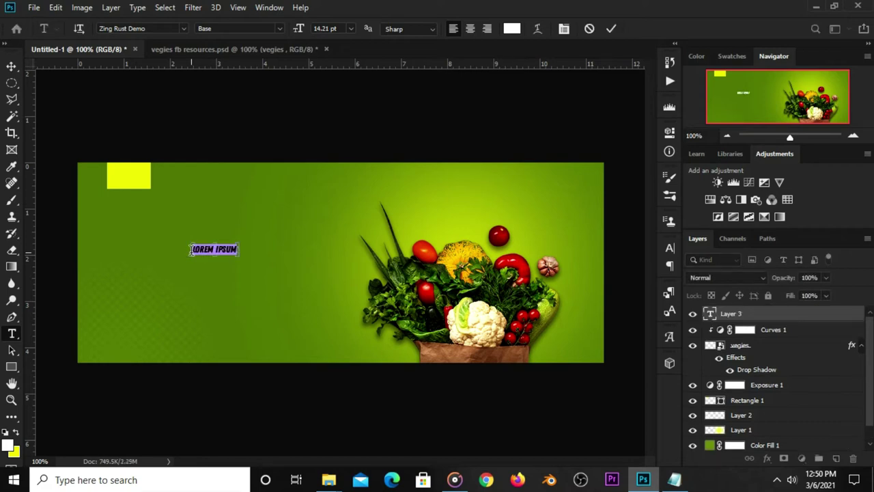
text(LOGO)
key(Return)
text(HERE)
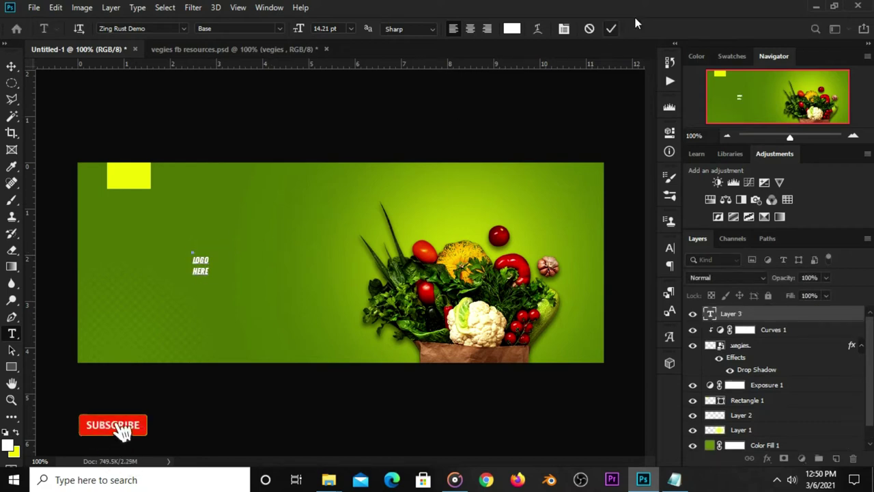
click(607, 74)
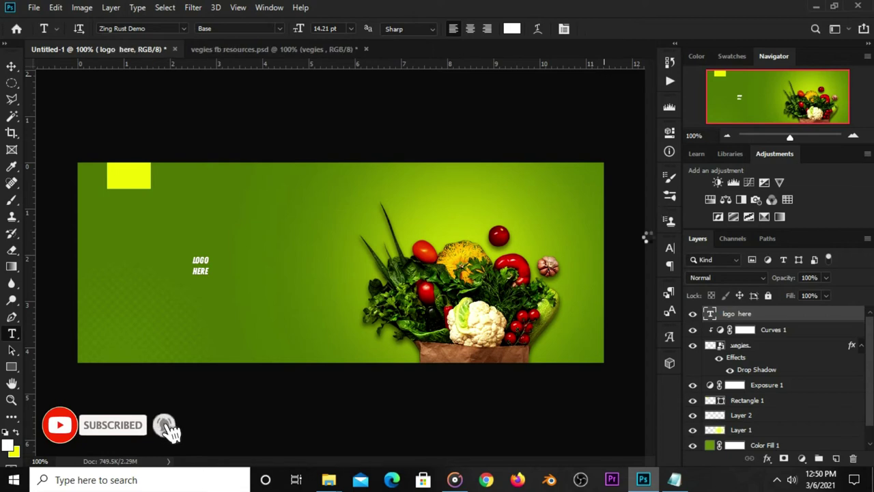
- Set the logo text to Adlinnaka Bold in all caps
click(669, 247)
click(593, 267)
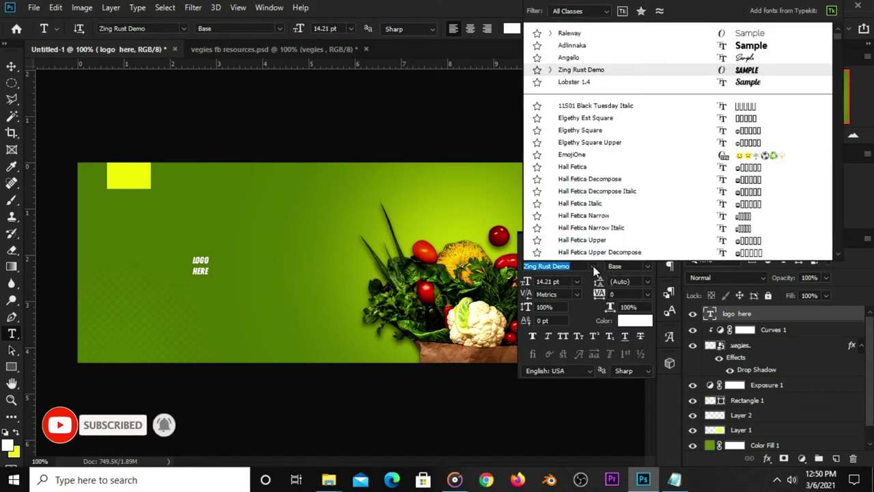
click(569, 45)
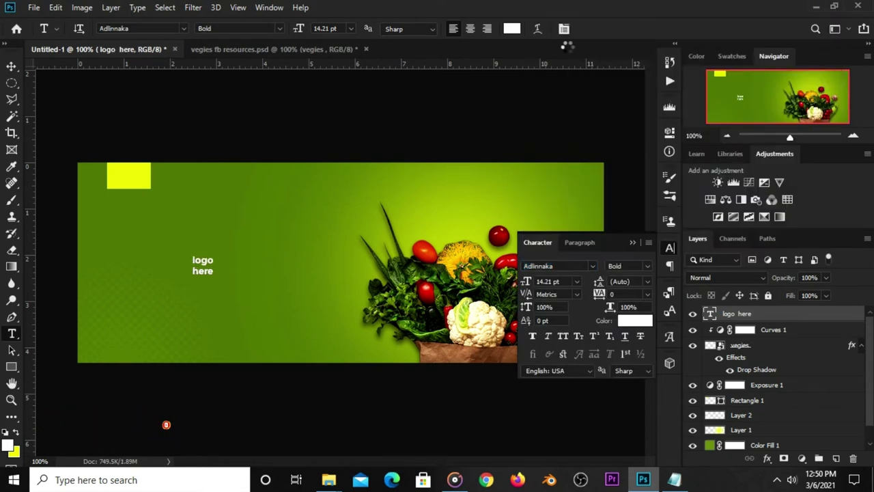
click(562, 339)
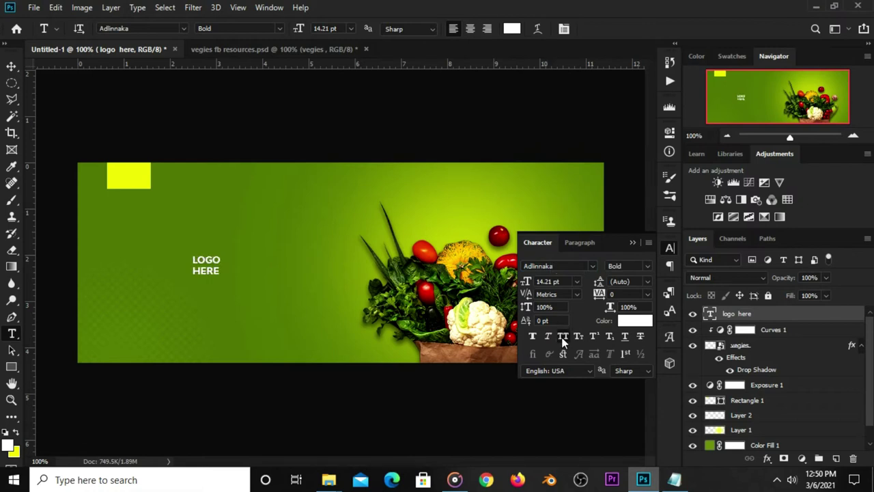
click(634, 242)
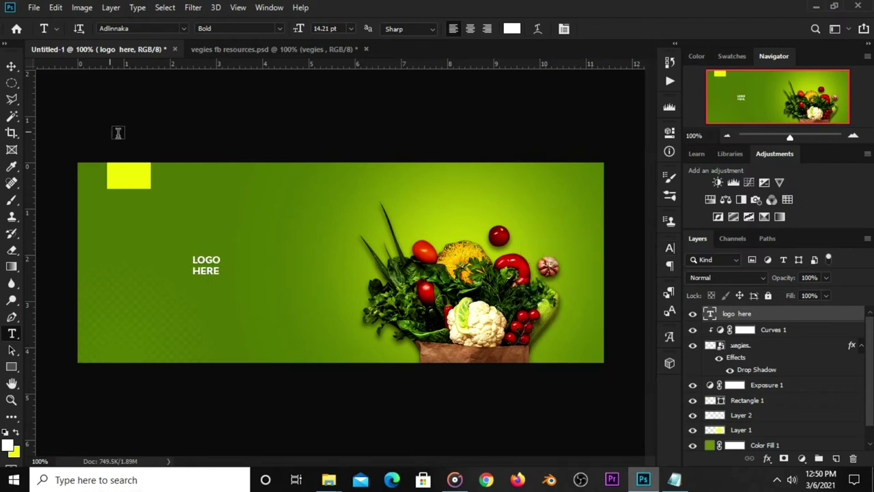
click(11, 66)
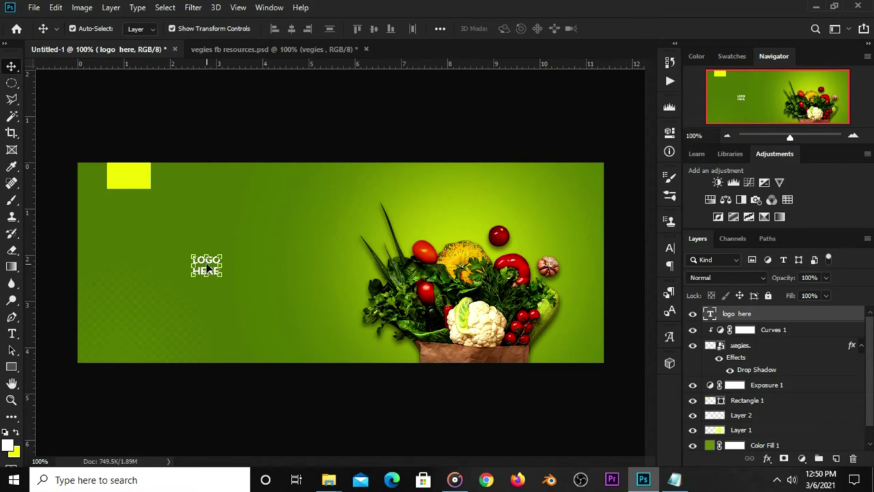
- Move LOGO HERE onto the yellow box, shrink it to about 76%, and centre it
drag(206, 268, 137, 181)
key(ctrl+t)
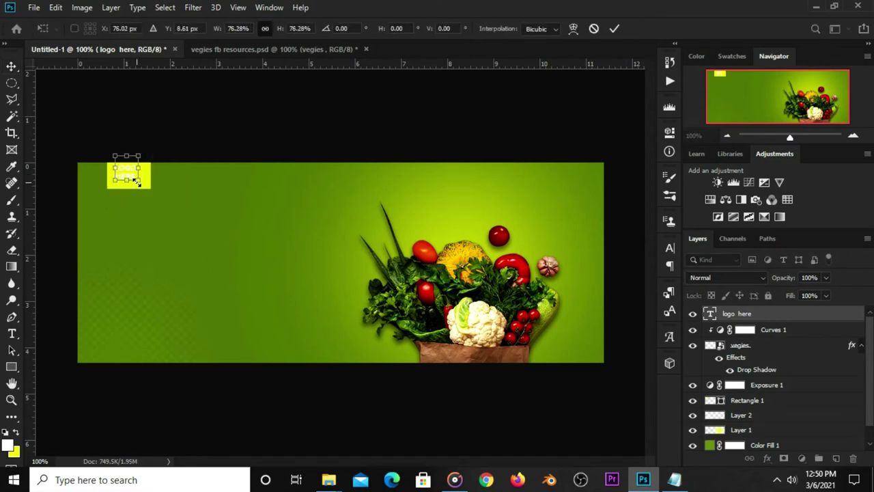
key(Return)
drag(131, 176, 128, 176)
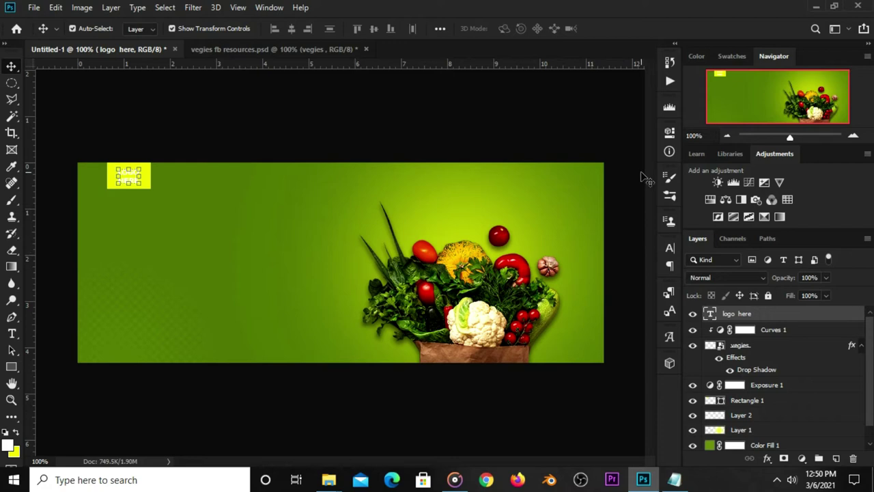
- Colour the LOGO HERE text dark green #58780c, sampled from the banner background
click(669, 247)
click(634, 321)
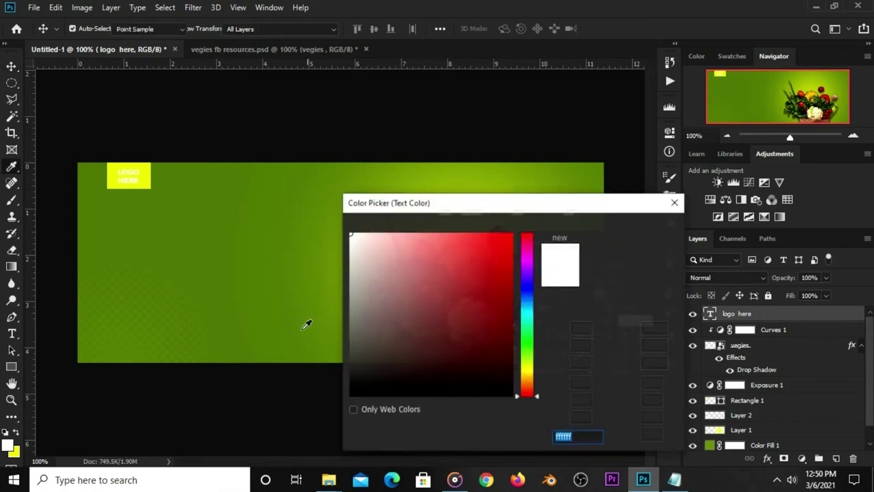
click(109, 348)
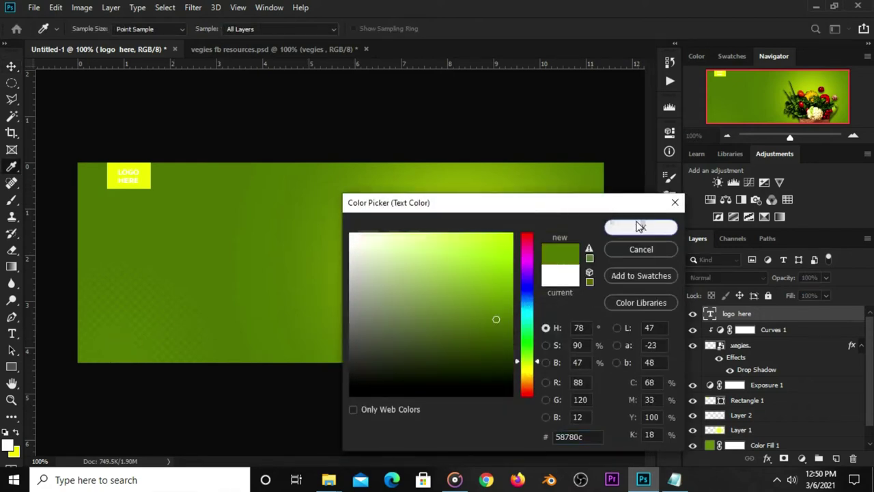
click(641, 227)
click(356, 130)
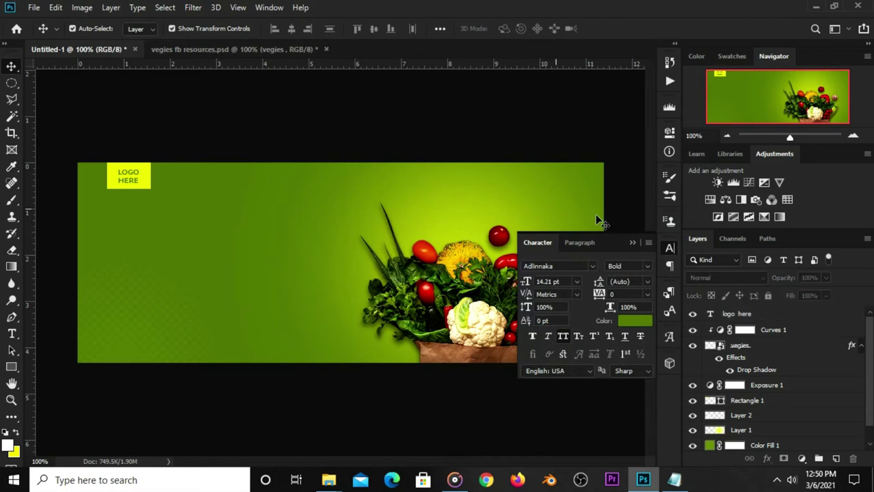
click(631, 243)
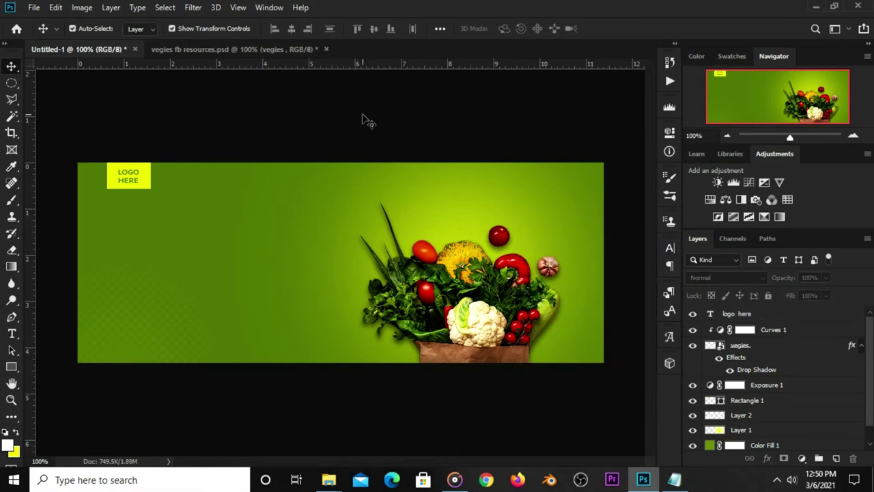
- Copy 'Fresh' from the notes and add a vertical guide at the logo box's left edge
click(673, 479)
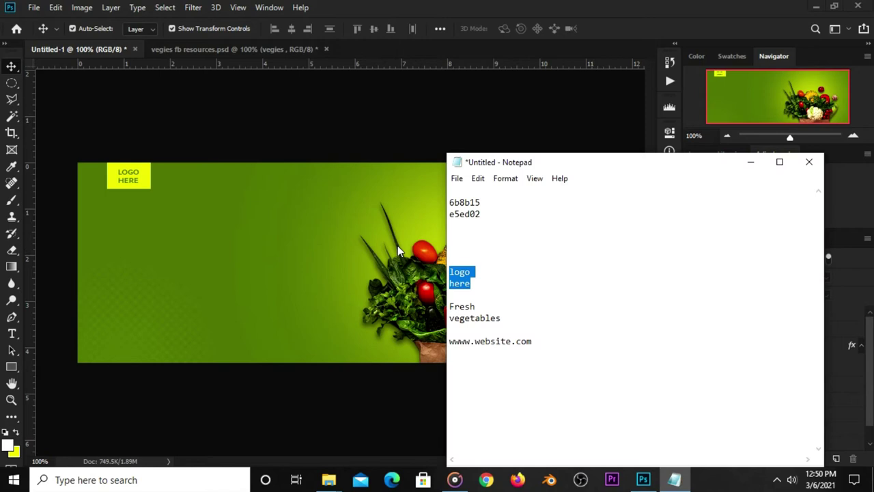
drag(481, 306, 448, 305)
right_click(454, 309)
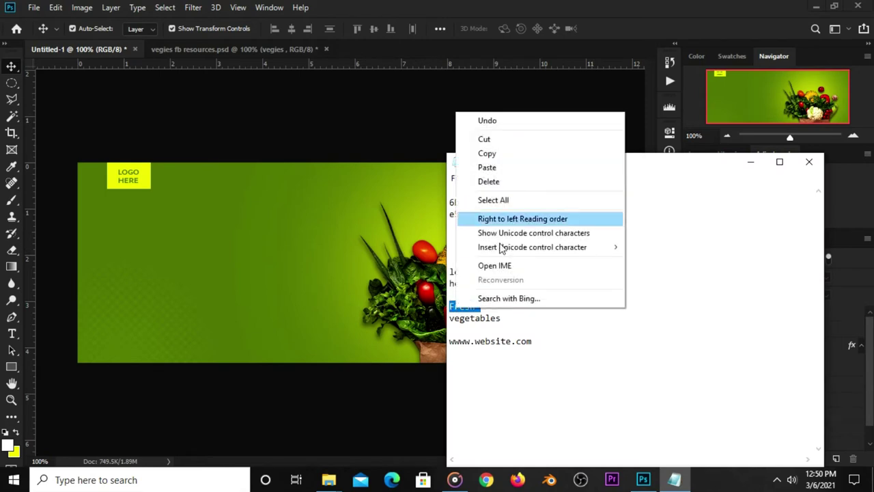
click(498, 155)
click(355, 196)
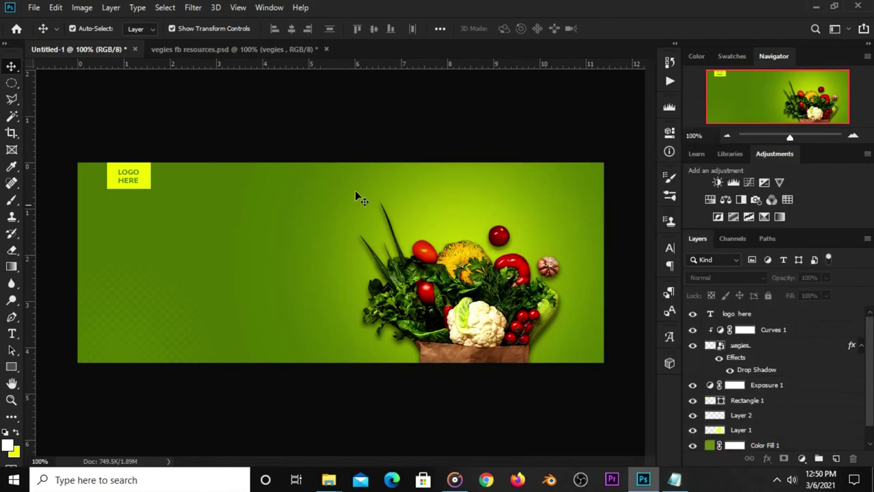
drag(29, 318, 106, 345)
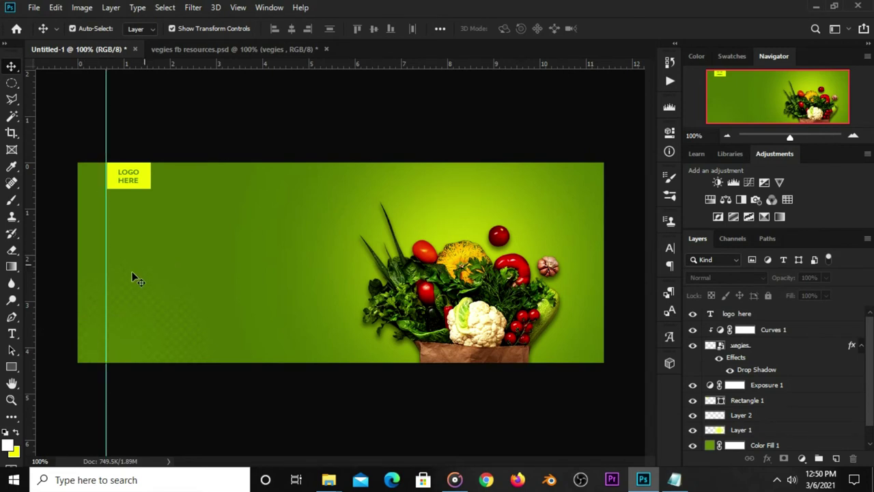
- Paste 'Fresh' as a new text layer below the logo box
click(12, 333)
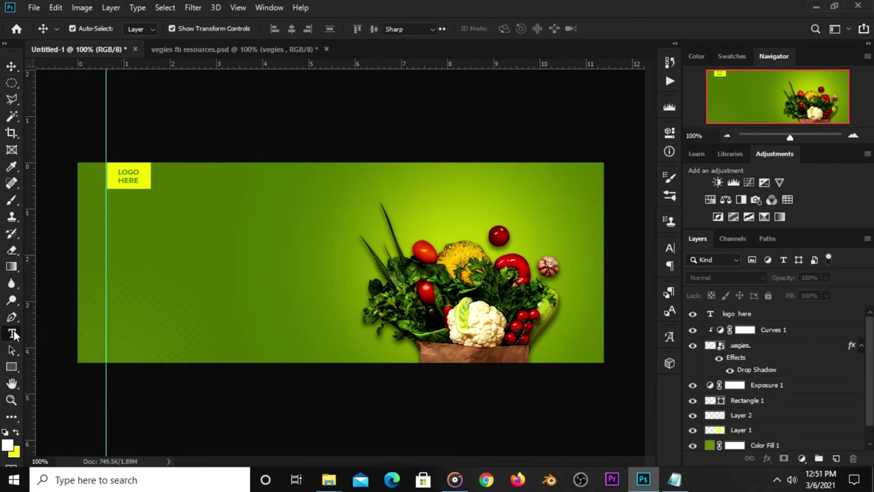
click(179, 235)
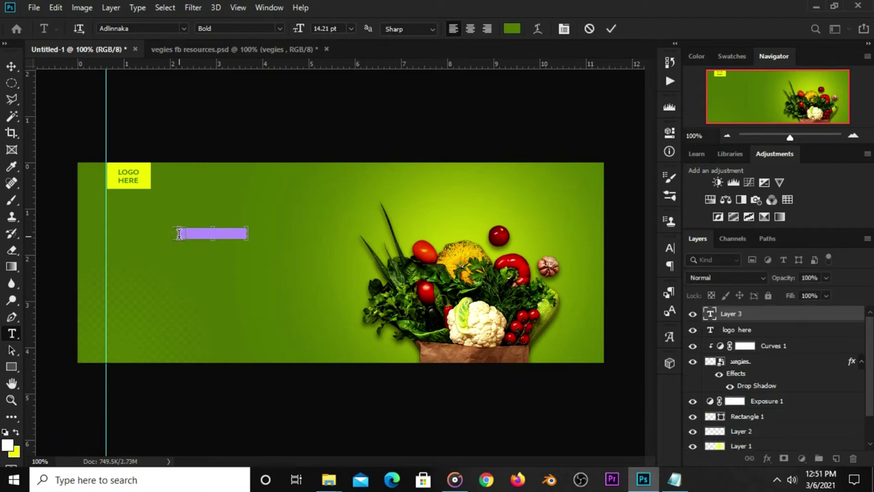
key(BackSpace)
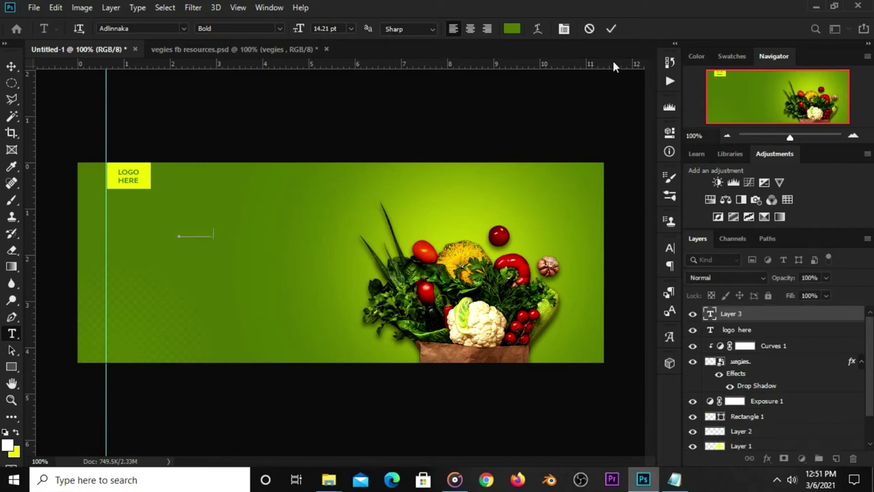
click(611, 28)
- Colour the Fresh text white (#ffffff) and set its font to Angello
key(i)
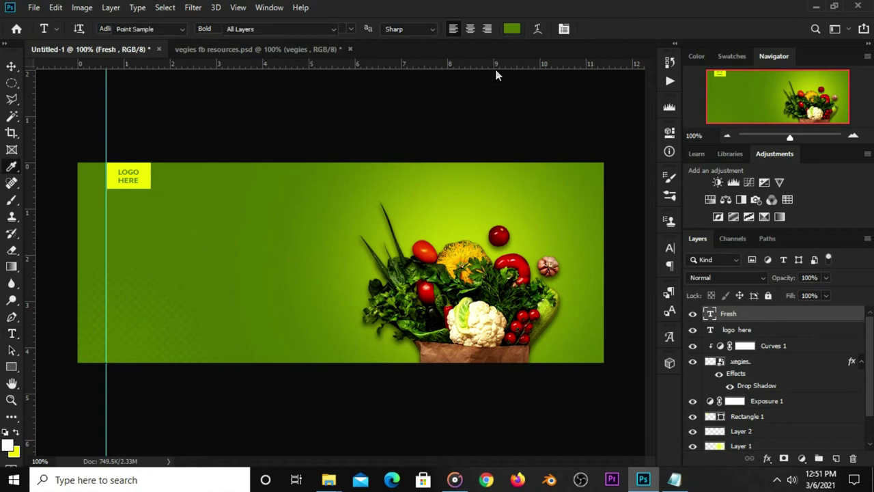
click(511, 29)
text(ffffff)
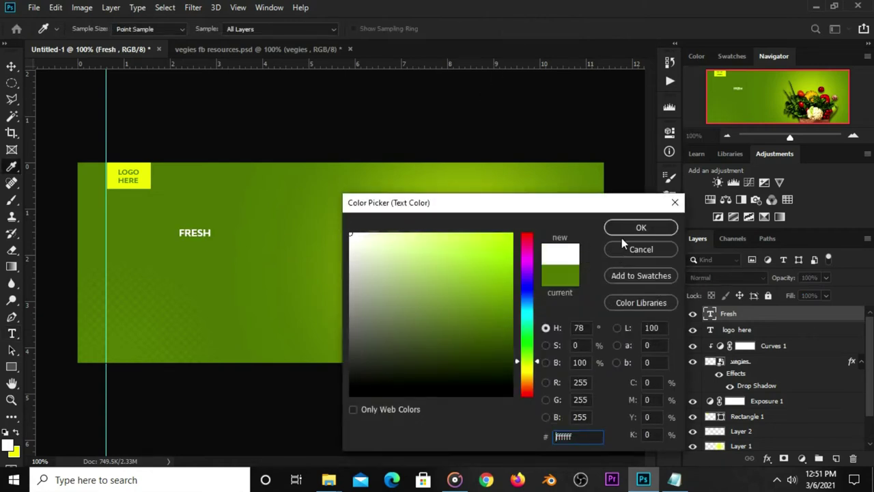
click(635, 229)
click(669, 249)
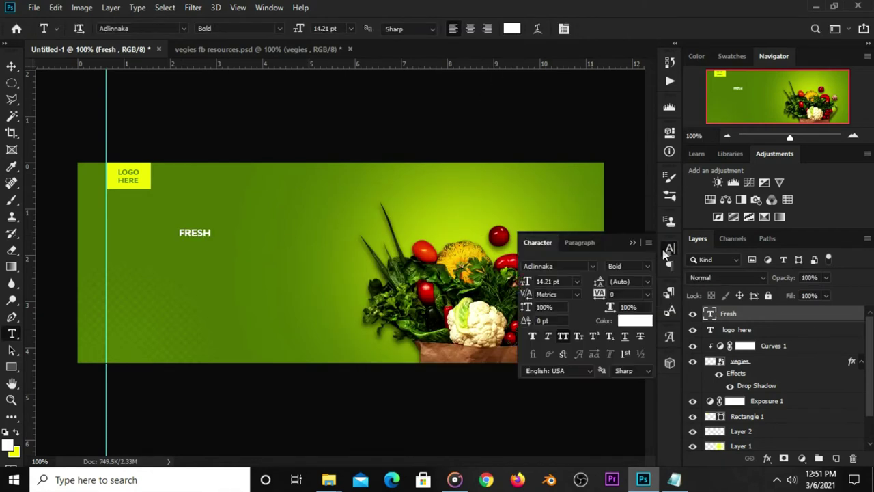
click(592, 265)
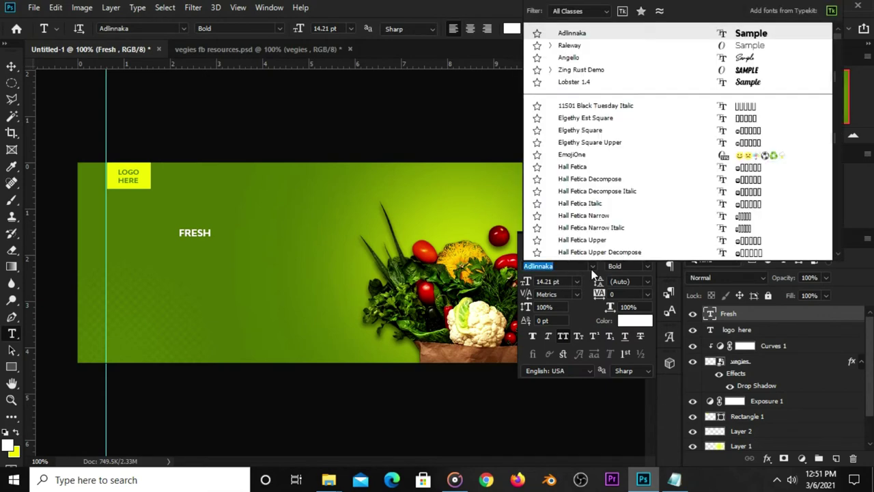
click(570, 58)
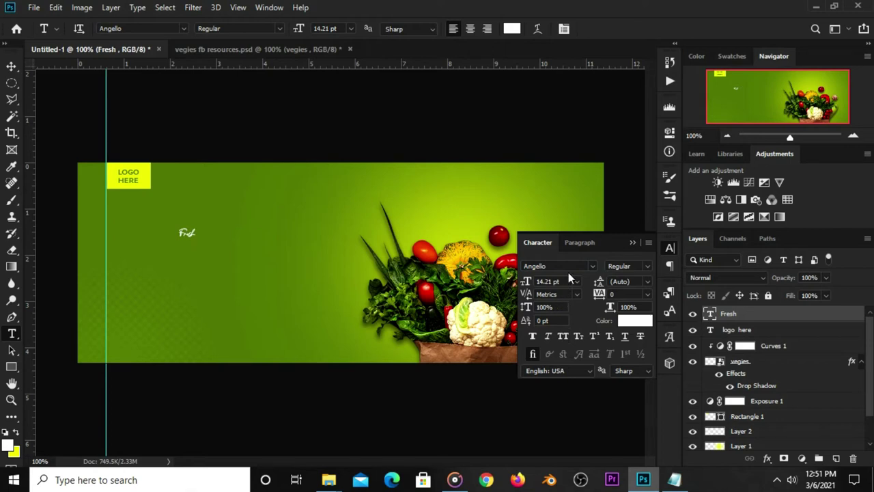
- Enlarge Fresh to 63 pt and move it left, down toward the guide
click(571, 281)
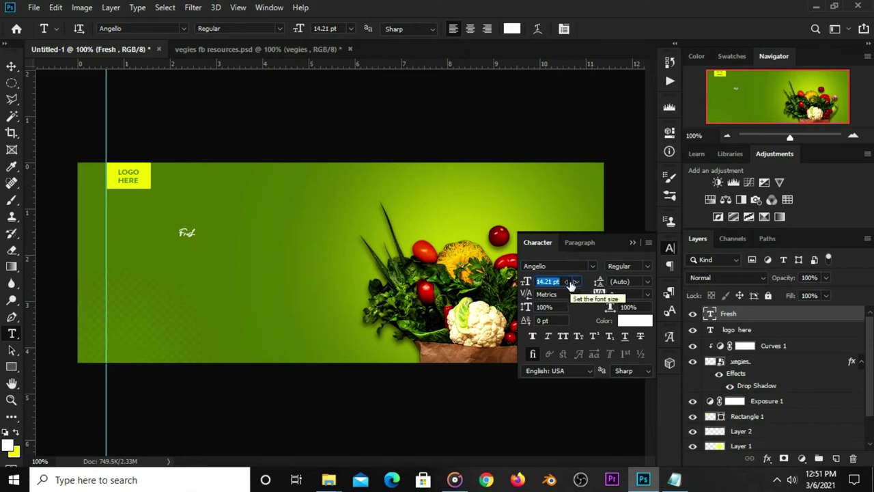
text(63)
key(Return)
click(632, 243)
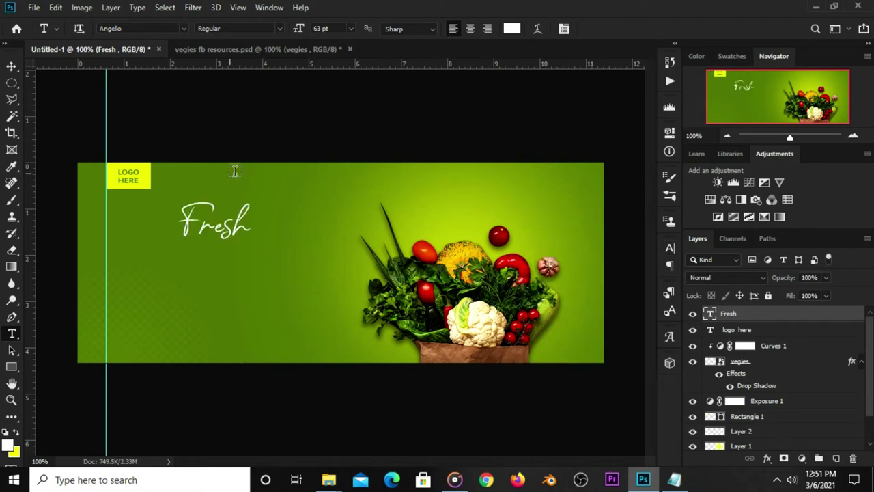
click(12, 66)
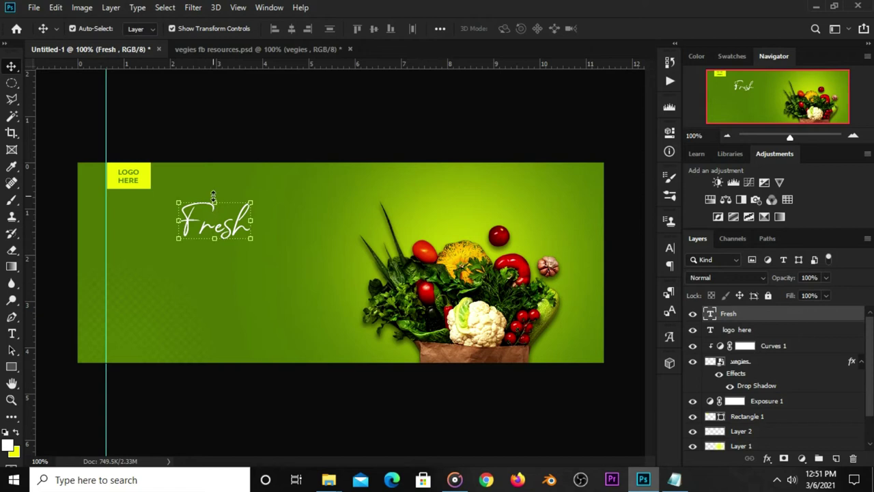
drag(212, 214, 185, 229)
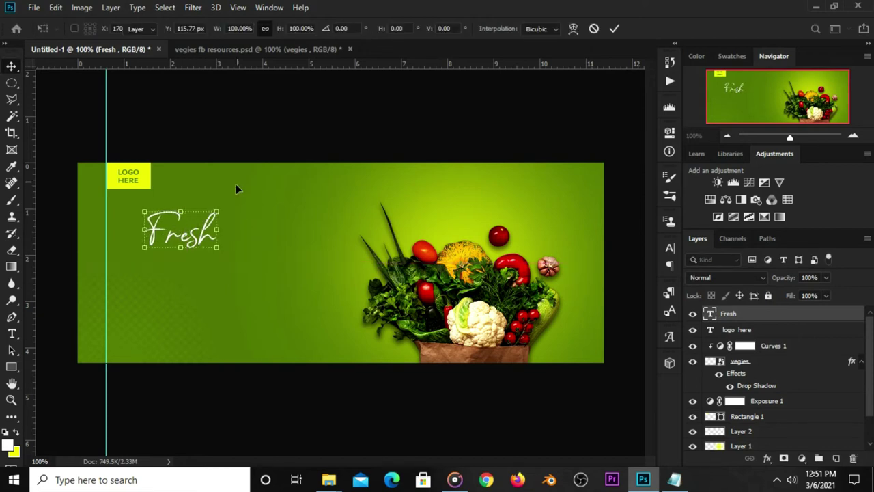
click(260, 132)
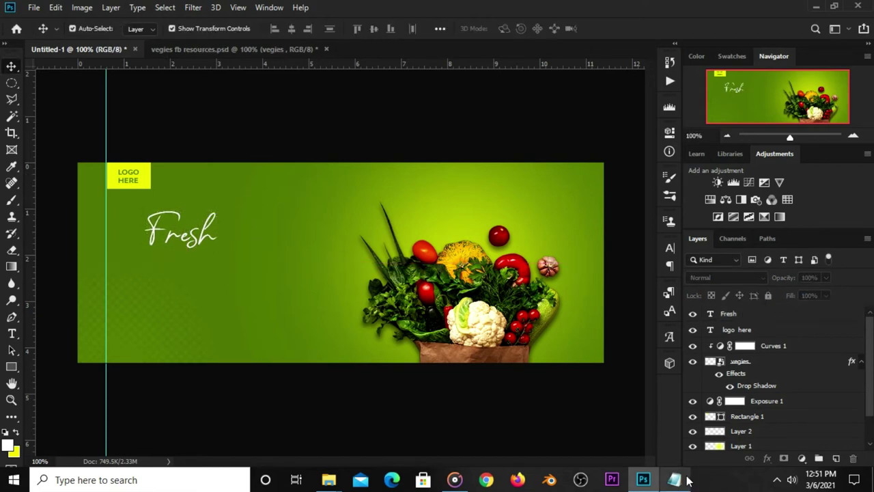
- Copy the word 'vegetables' from the Notepad notes
click(674, 479)
click(517, 308)
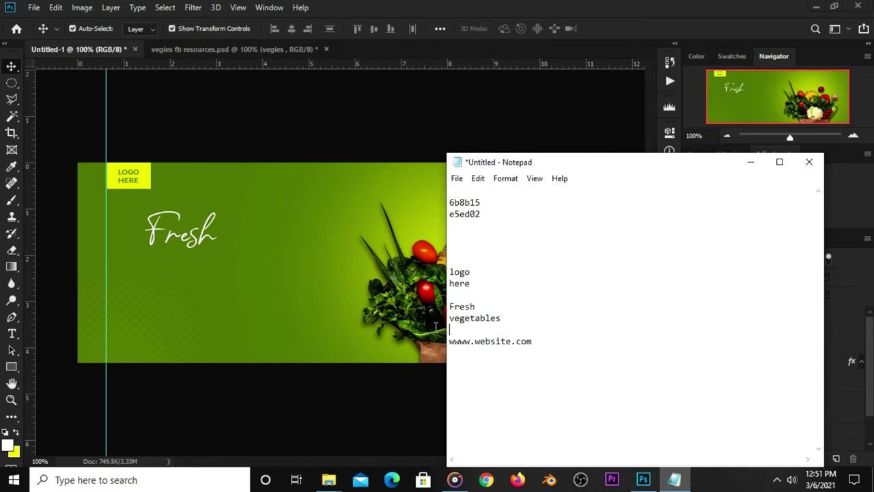
double_click(490, 319)
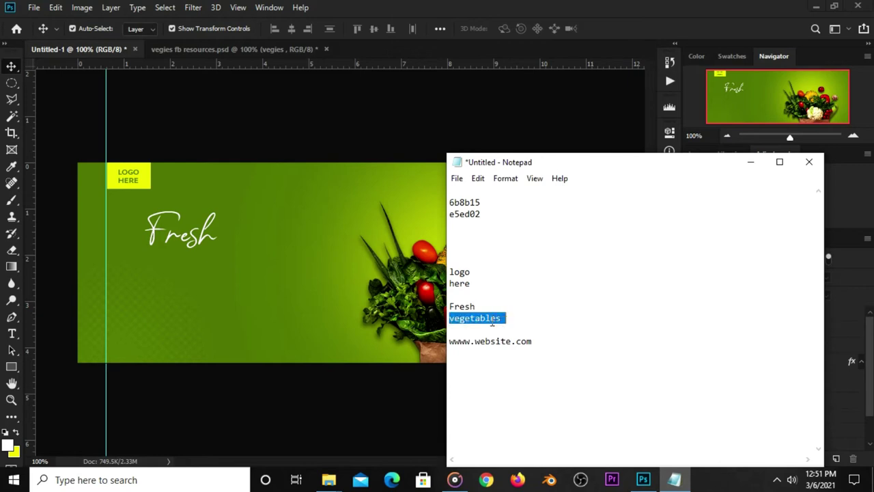
right_click(492, 321)
click(535, 168)
- Paste 'vegetables' as a new horizontal text layer below Fresh
click(362, 143)
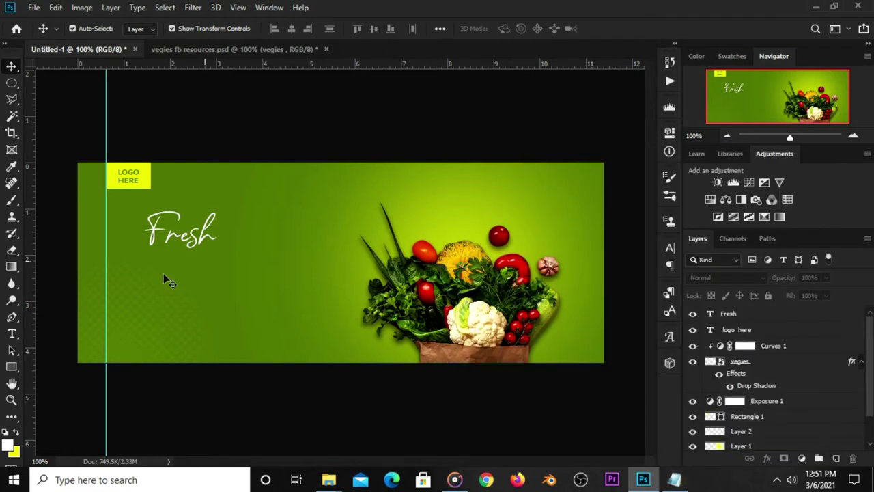
right_click(11, 333)
click(83, 332)
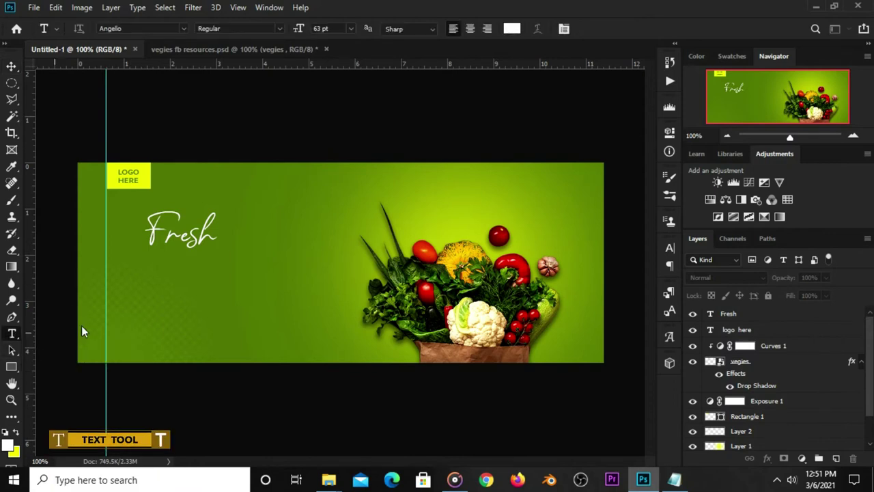
click(183, 280)
key(ctrl+v)
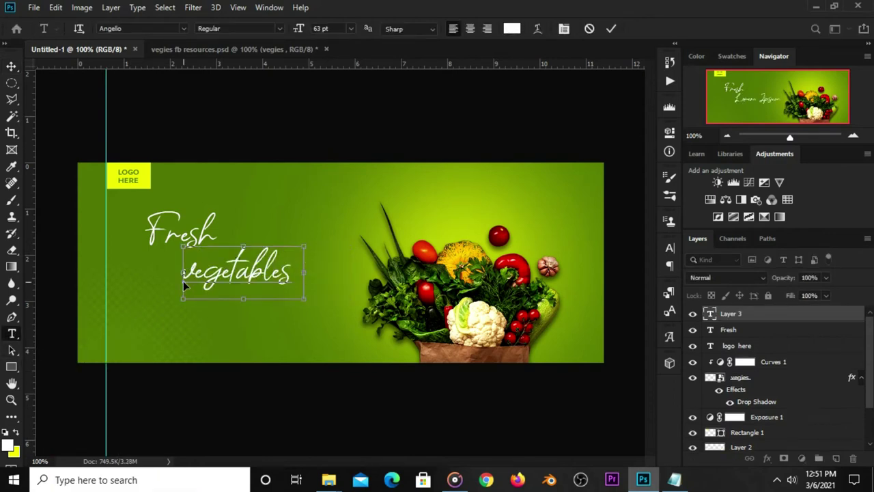
click(611, 29)
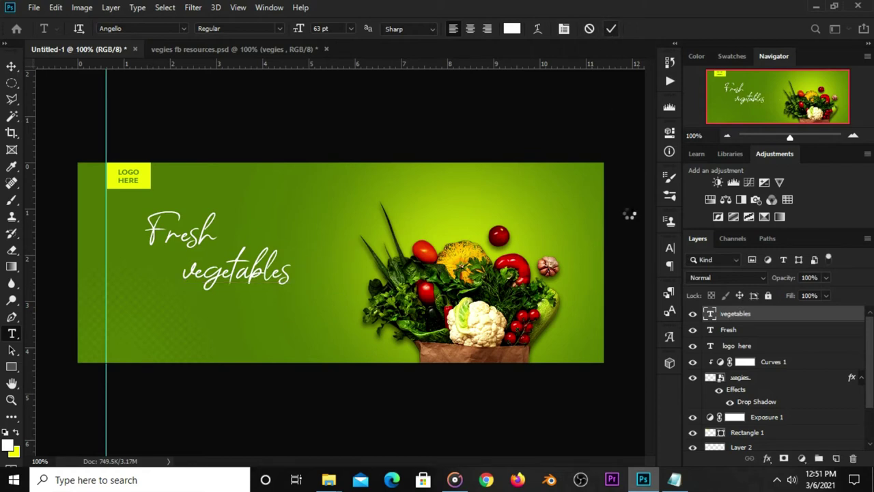
- Set the vegetables text to Zing Rust Demo at 58 pt
click(669, 248)
click(597, 264)
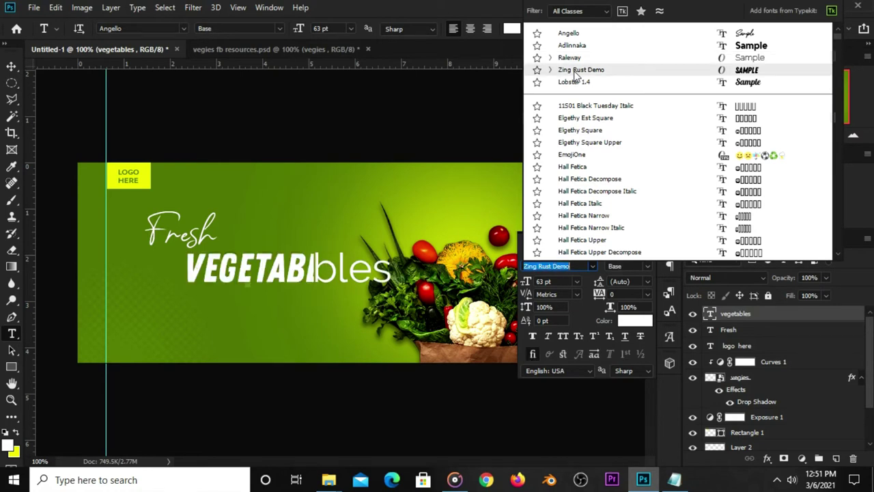
click(577, 70)
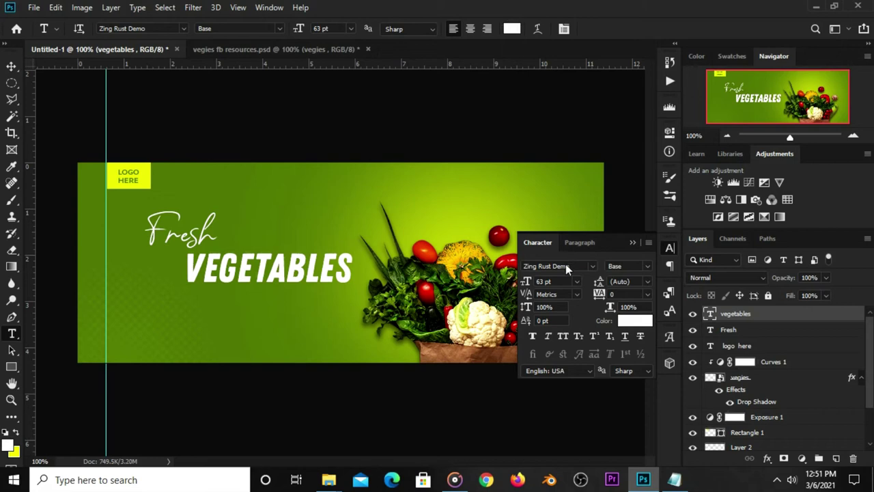
click(558, 283)
text(5)
key(Return)
click(631, 242)
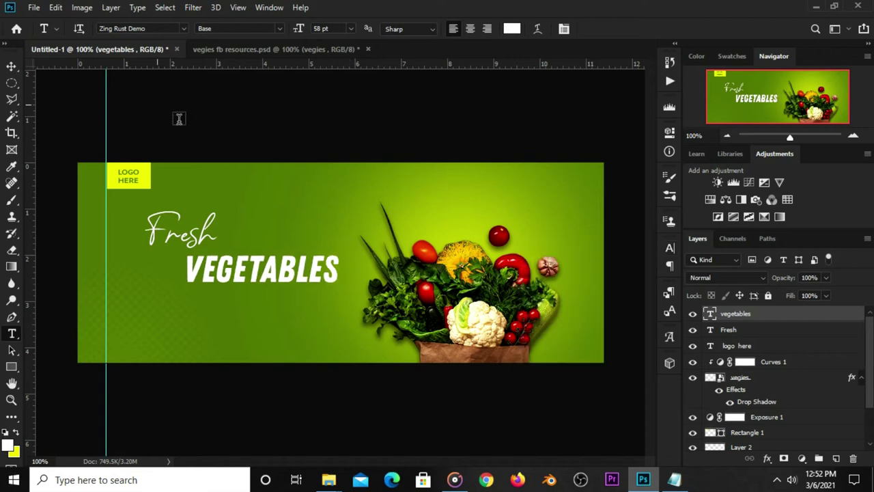
- Move VEGETABLES left so it aligns with the guide
click(12, 66)
drag(268, 272, 188, 273)
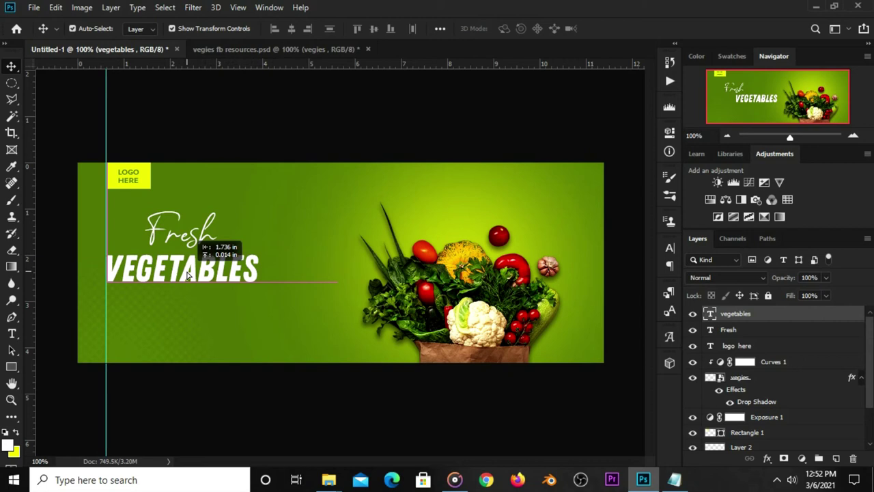
click(318, 140)
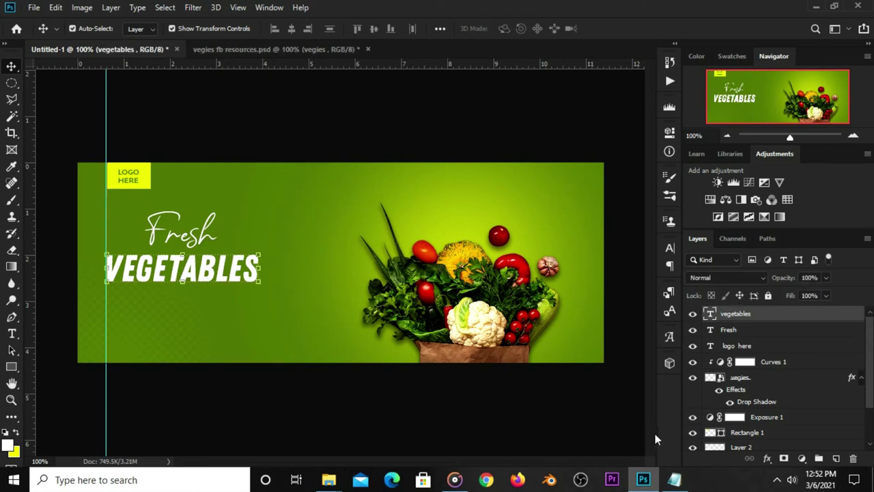
- Copy the colour code e5ed02 from the Notepad notes
click(674, 479)
drag(484, 214, 449, 213)
right_click(465, 214)
click(495, 255)
click(486, 132)
- Make VEGETABLES yellow e5ed02 and nudge it up closer to Fresh
click(670, 249)
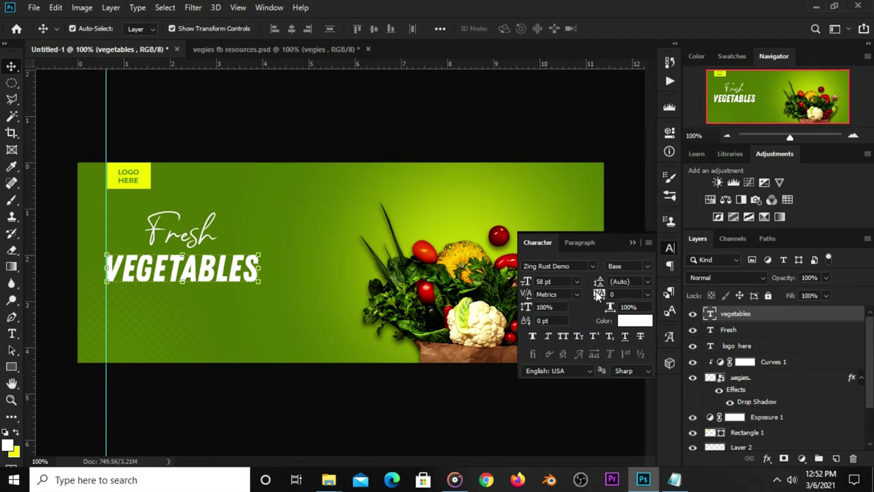
click(633, 320)
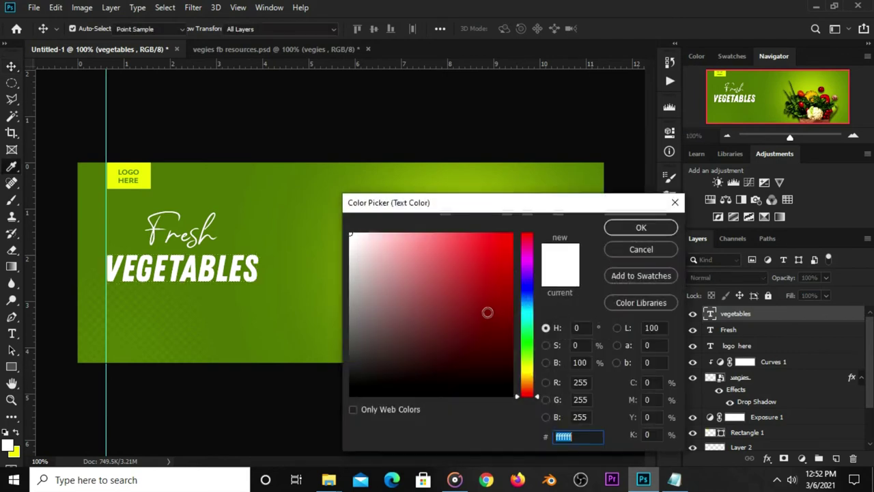
right_click(564, 437)
click(598, 318)
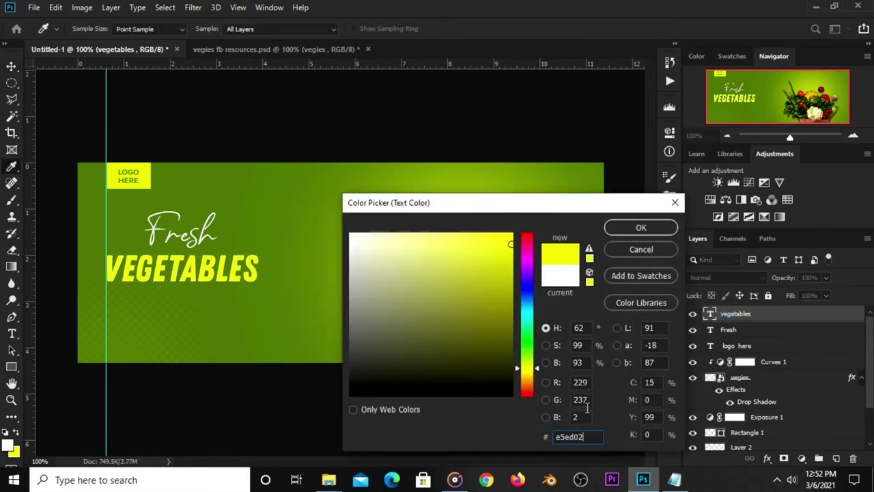
click(640, 227)
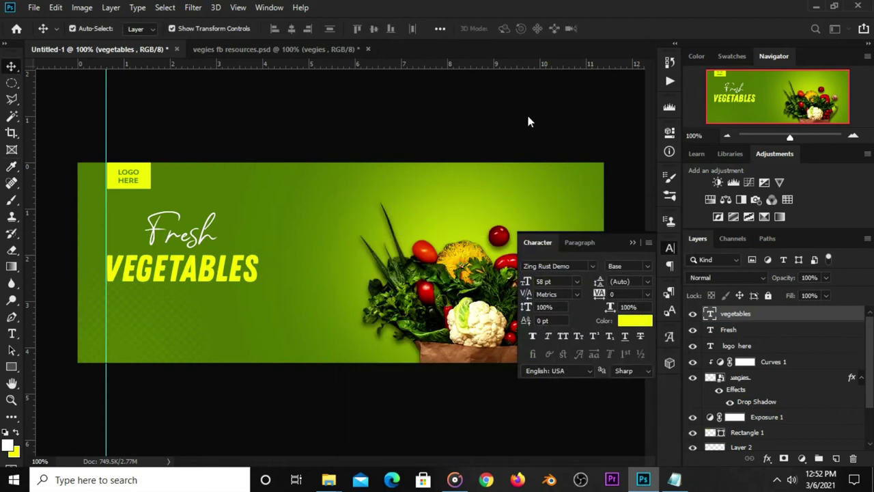
drag(168, 266, 173, 267)
- Select the VEGETABLES layer and add a Drop Shadow effect
click(288, 123)
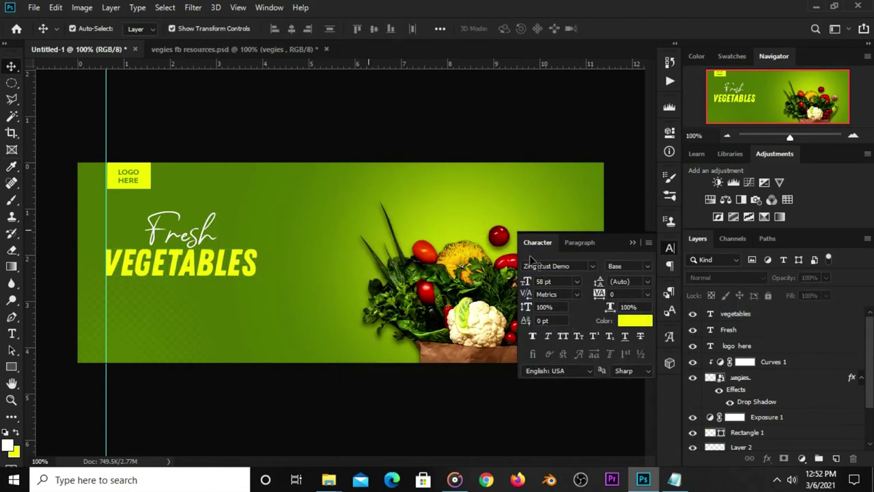
click(631, 242)
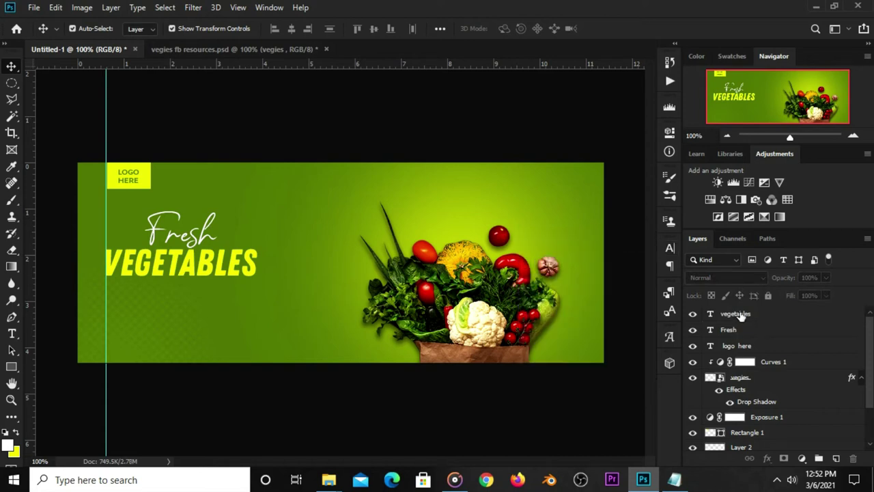
click(701, 318)
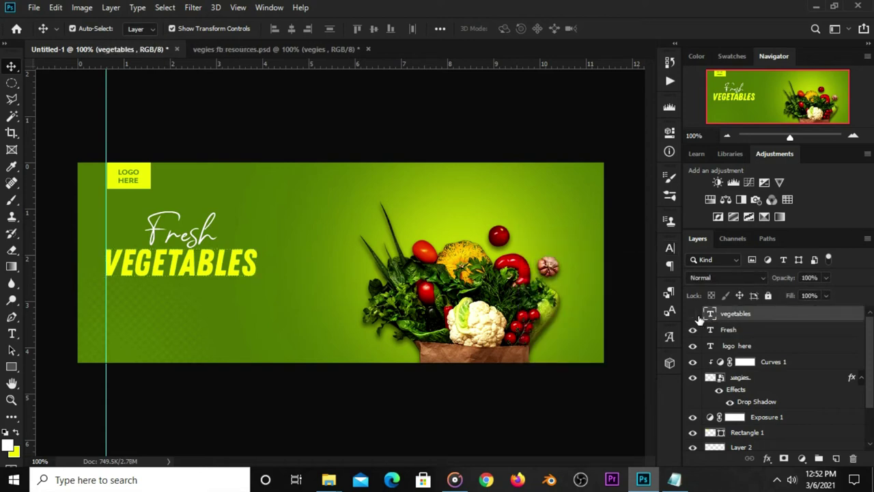
click(694, 315)
click(693, 314)
click(767, 459)
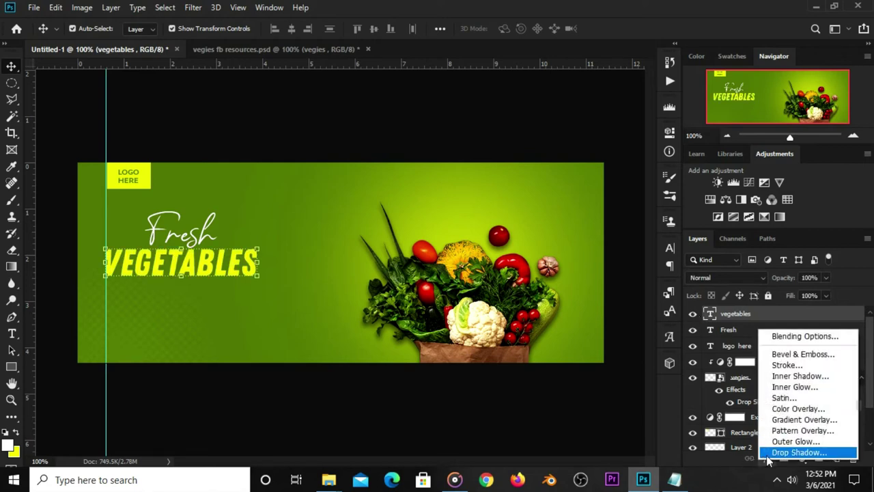
click(768, 454)
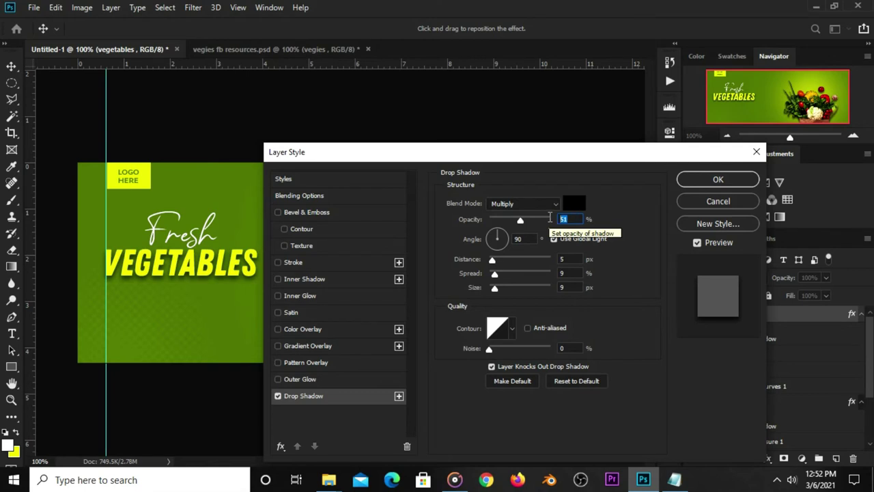
- Set the drop shadow to 33% opacity, 4 px distance and 2 px size
text(33)
click(516, 239)
click(556, 258)
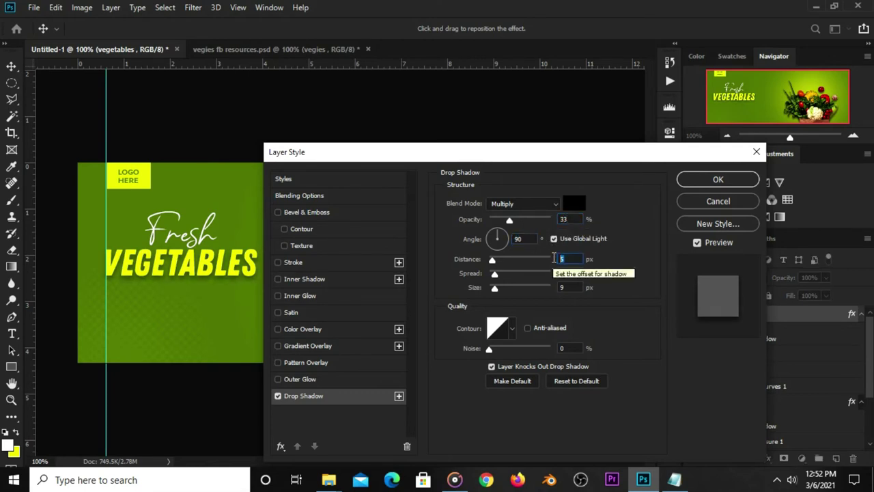
text(4)
key(Tab)
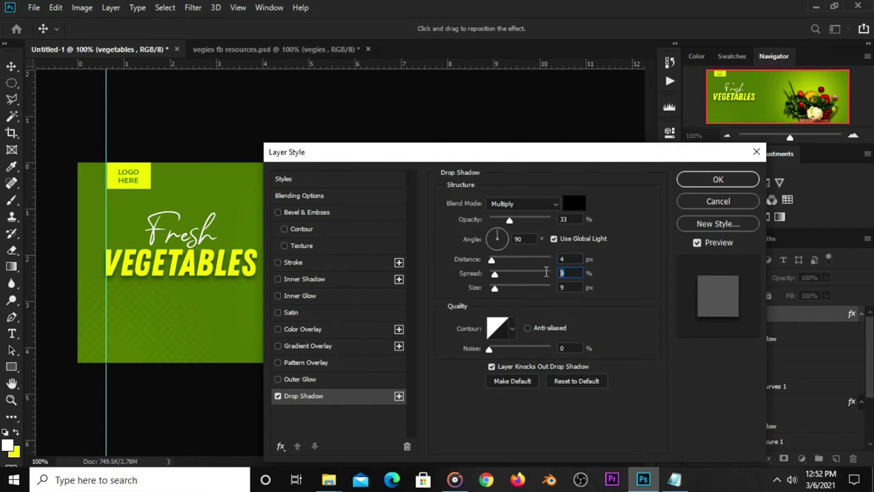
key(Tab)
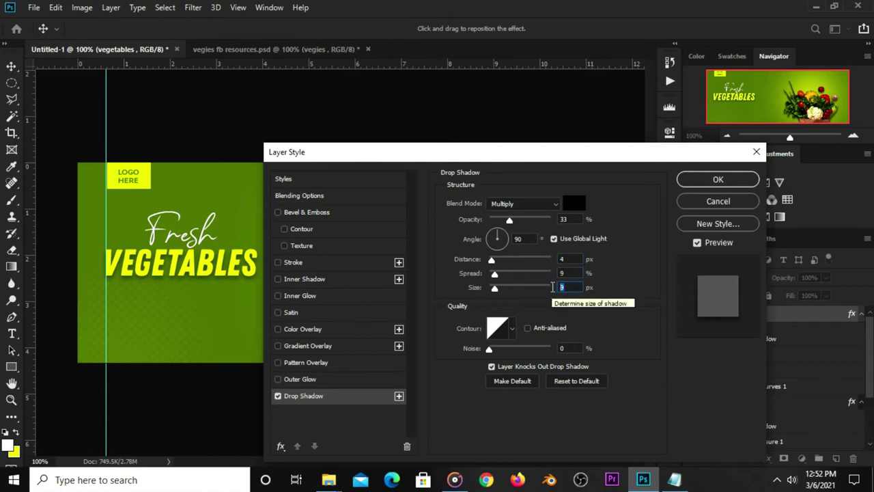
text(2)
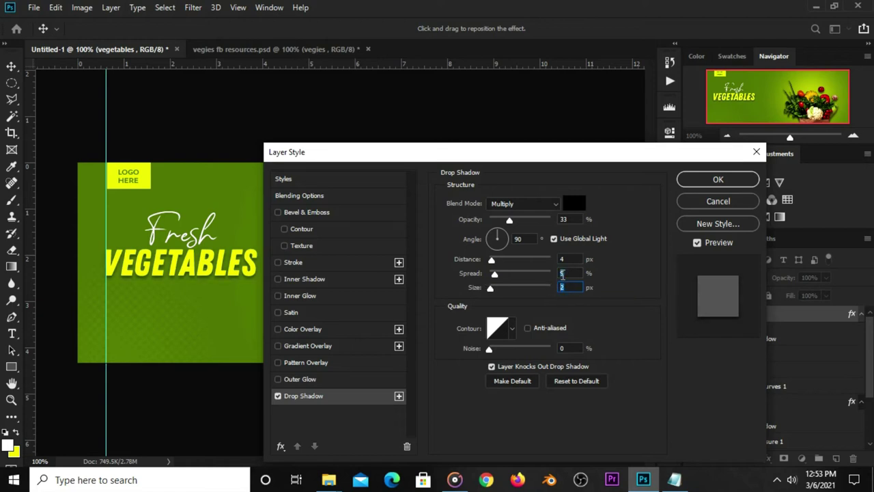
click(563, 259)
key(shift+Tab)
key(shift+Tab)
- Confirm the drop shadow and bring the yellow leaf shape in from vegies fb resources
click(688, 181)
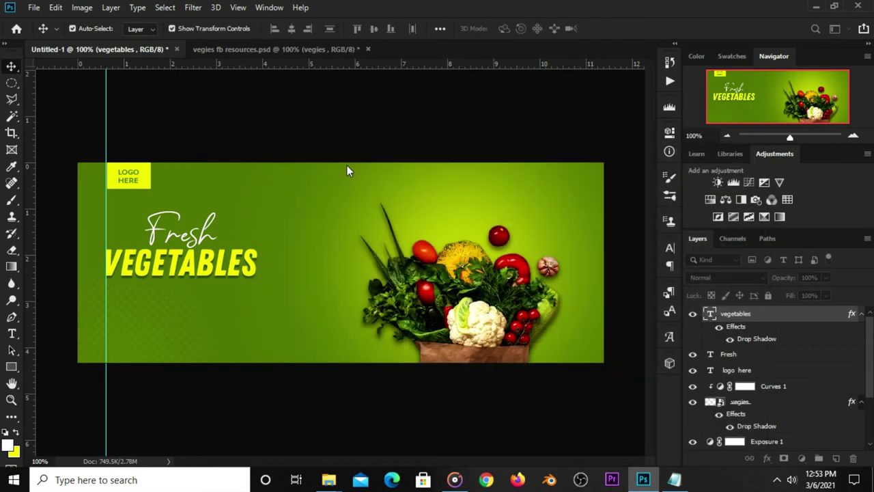
click(265, 51)
click(340, 262)
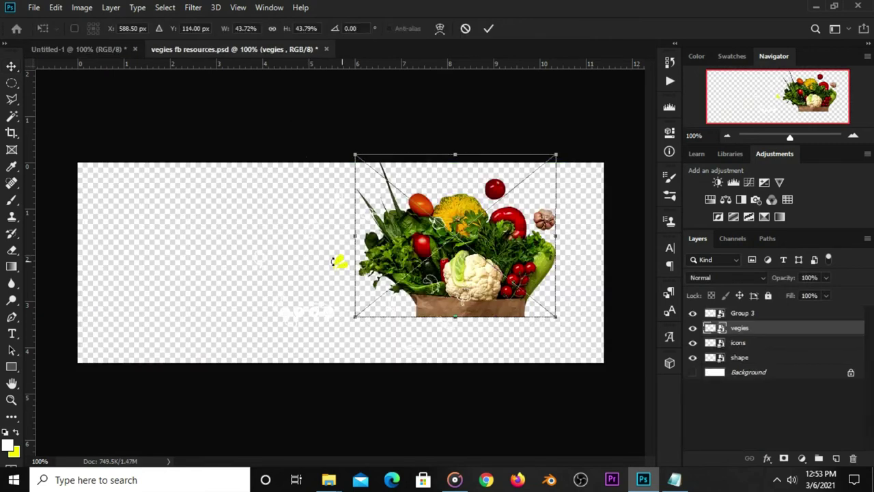
click(337, 267)
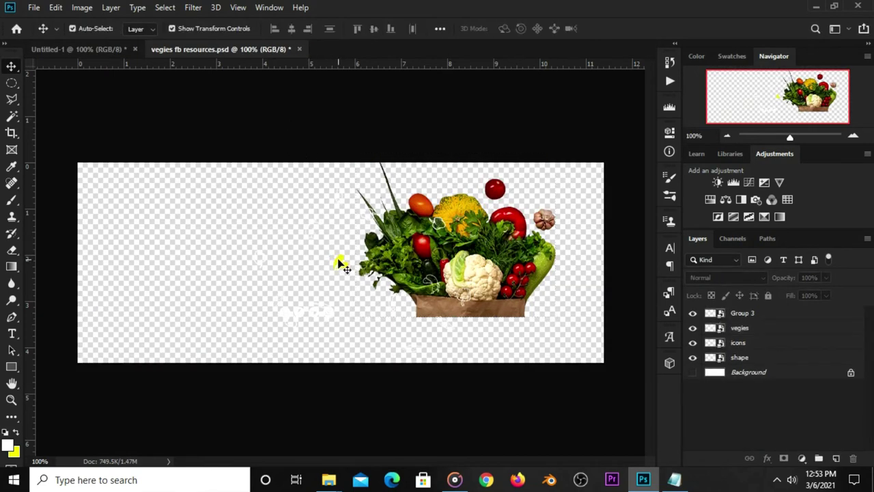
click(338, 262)
drag(189, 157, 234, 177)
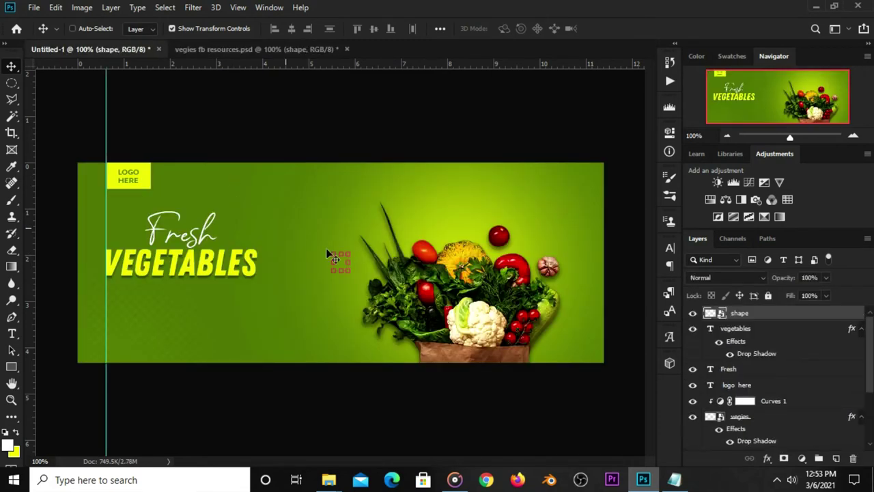
- Position the yellow leaf shape on top of the Fresh lettering
key(ctrl+t)
mouse_move(340, 263)
mouse_down()
mouse_move(196, 231)
mouse_move(194, 217)
mouse_up()
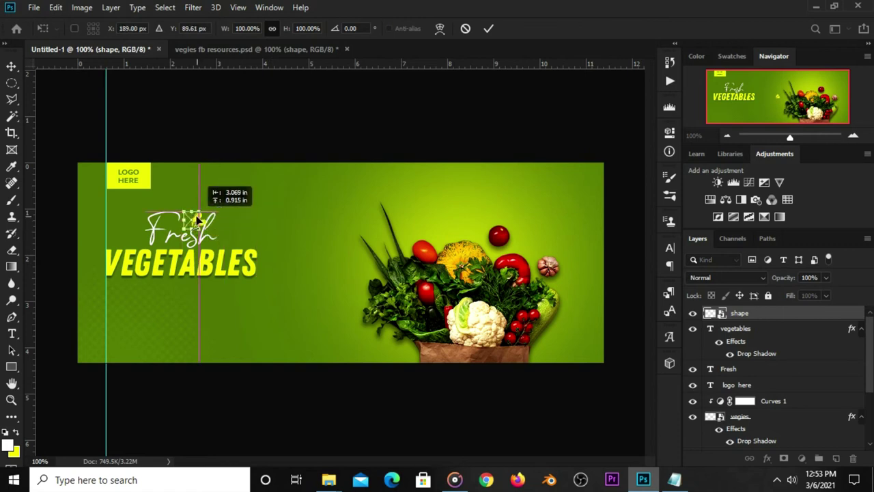
drag(194, 216, 194, 226)
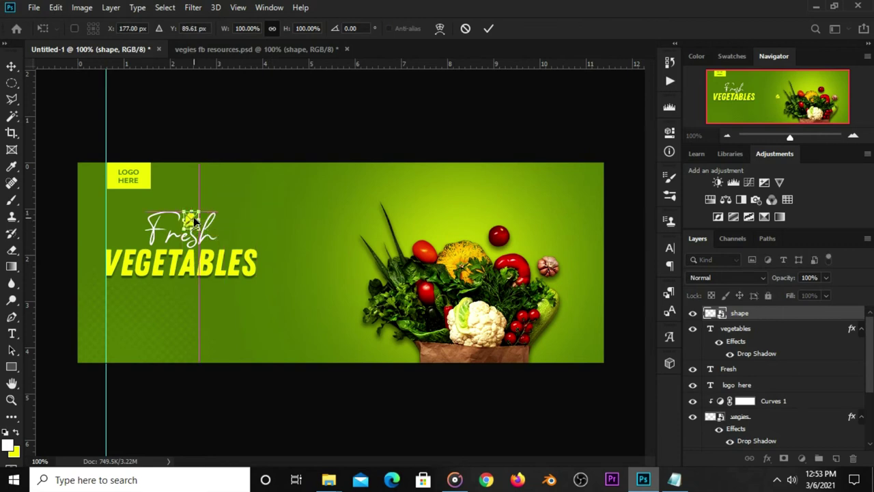
key(Return)
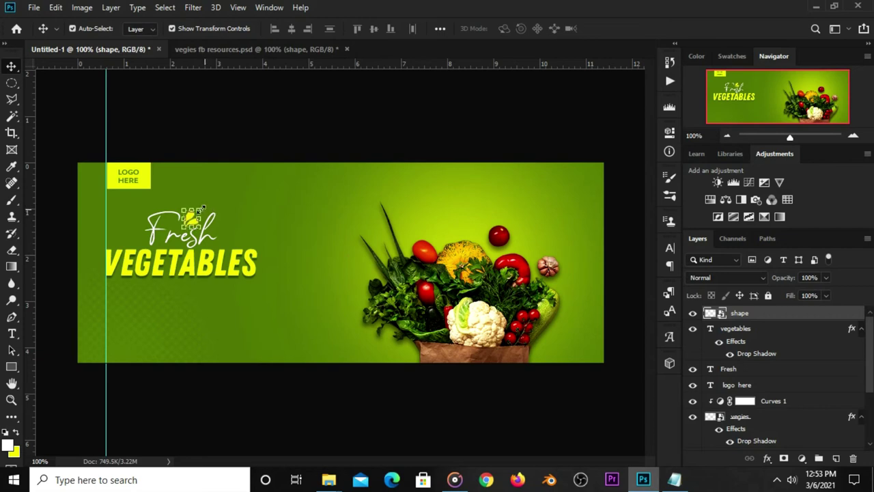
key(ctrl+t)
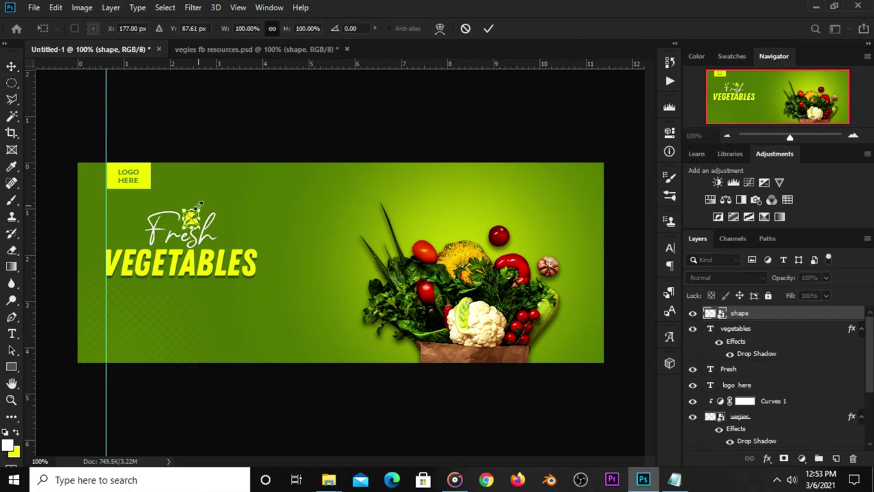
click(488, 28)
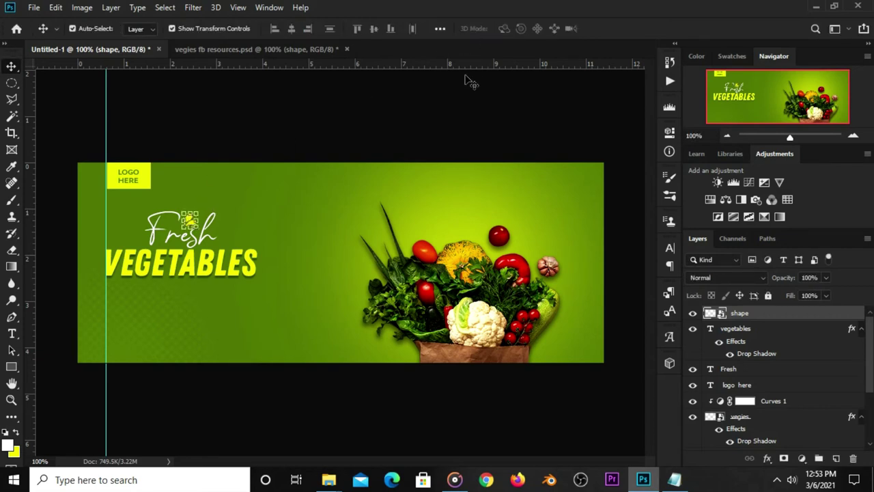
click(362, 140)
click(191, 219)
- Nudge the VEGETABLES headline slightly down, then deselect it
click(201, 259)
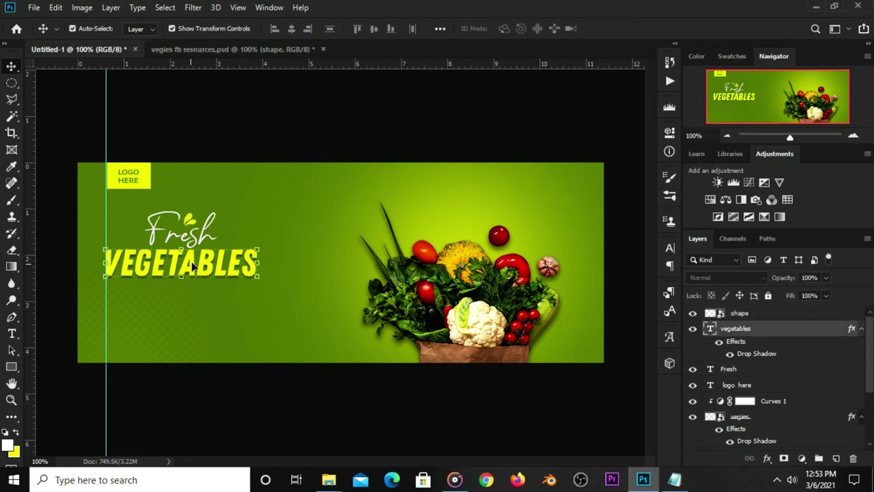
drag(194, 267, 193, 269)
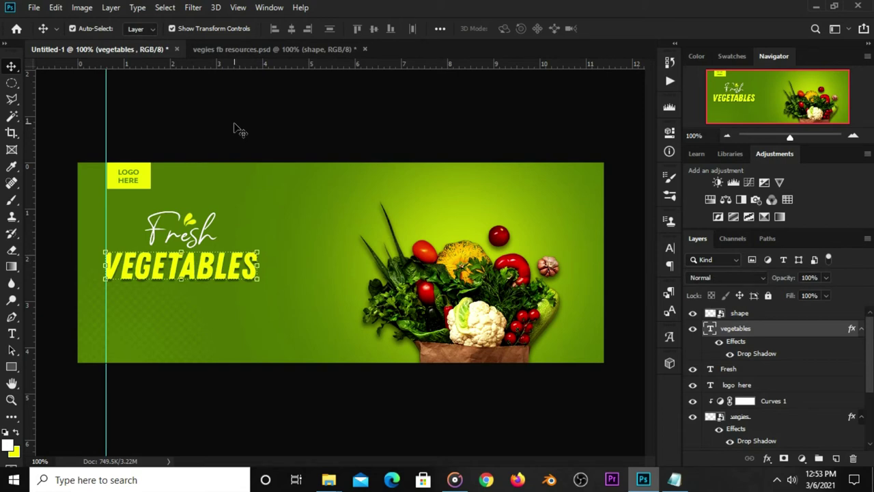
click(237, 130)
click(188, 273)
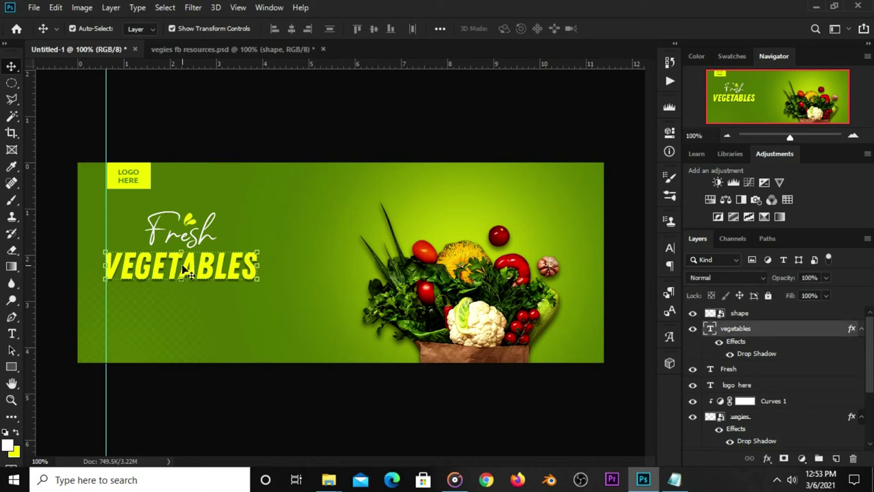
click(92, 303)
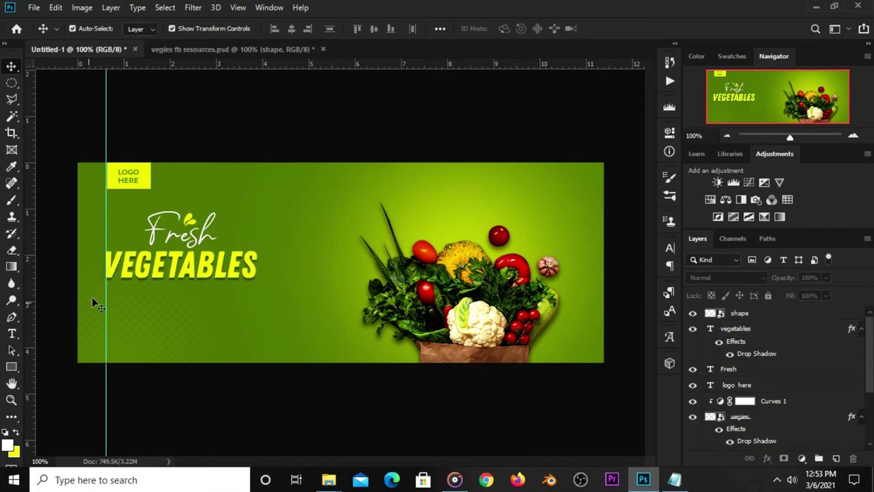
- Draw a 228 × 27 px rounded-corner bar just below VEGETABLES
click(11, 364)
click(65, 365)
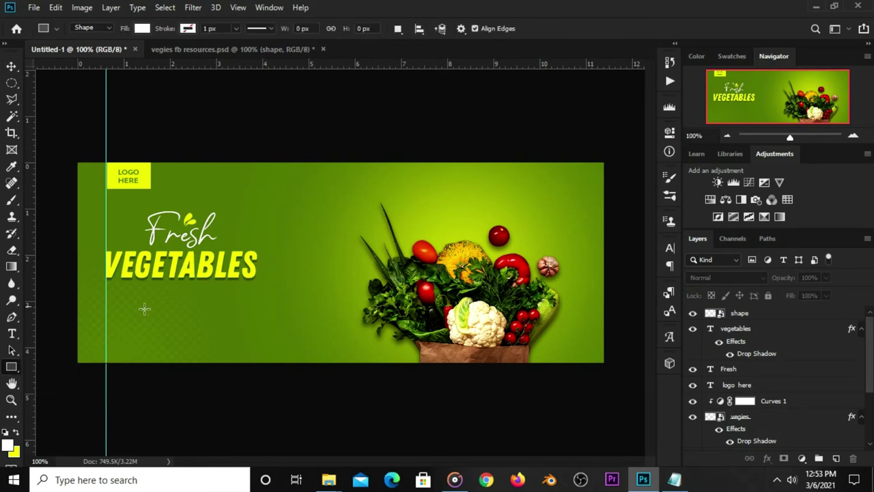
drag(106, 280, 252, 299)
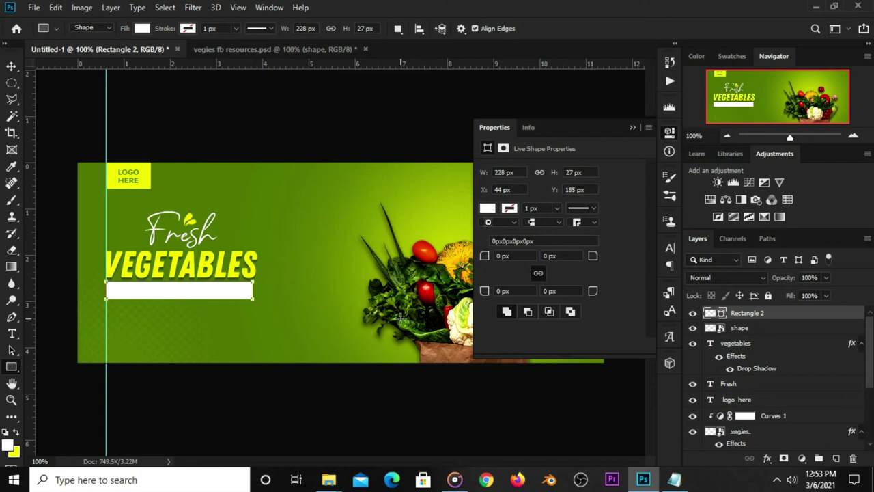
drag(593, 255, 634, 260)
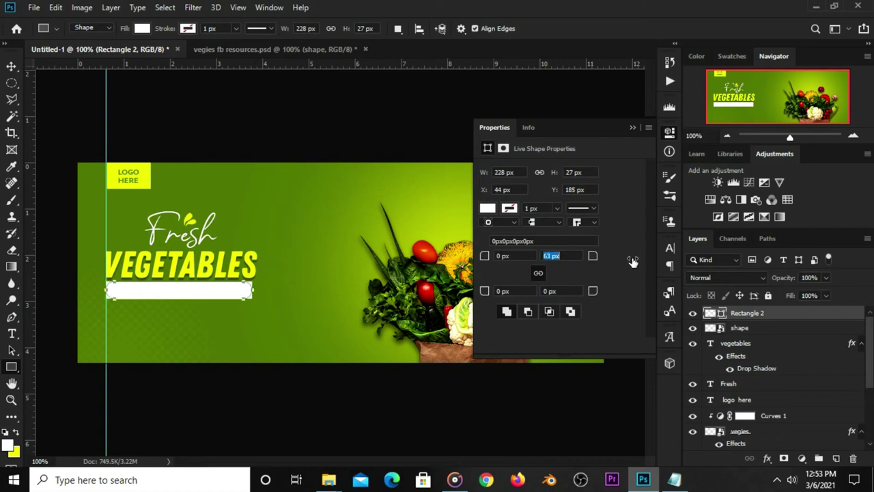
- Fill the bar with the headline's yellow, sampled from the VEGETABLES text
click(487, 210)
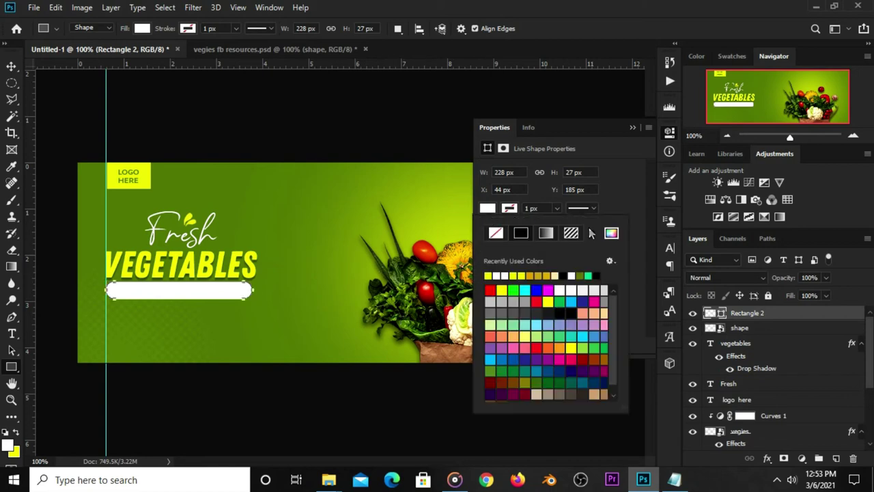
click(610, 234)
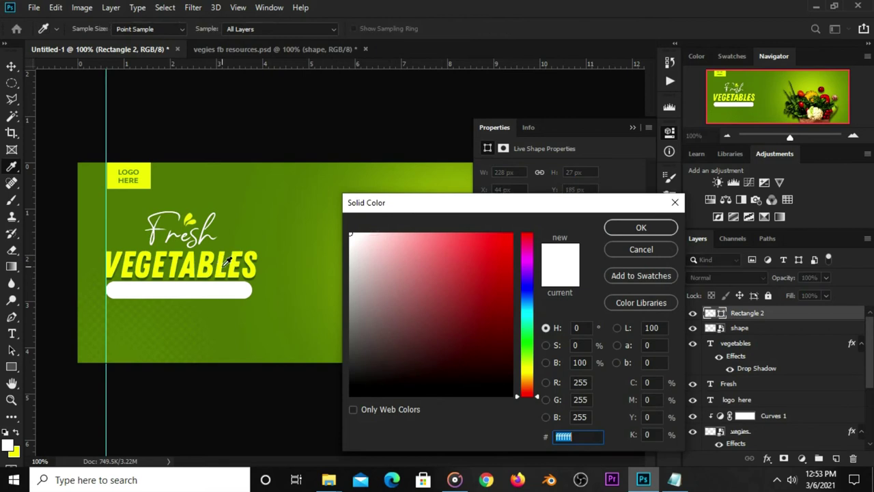
click(222, 269)
double_click(589, 436)
click(635, 231)
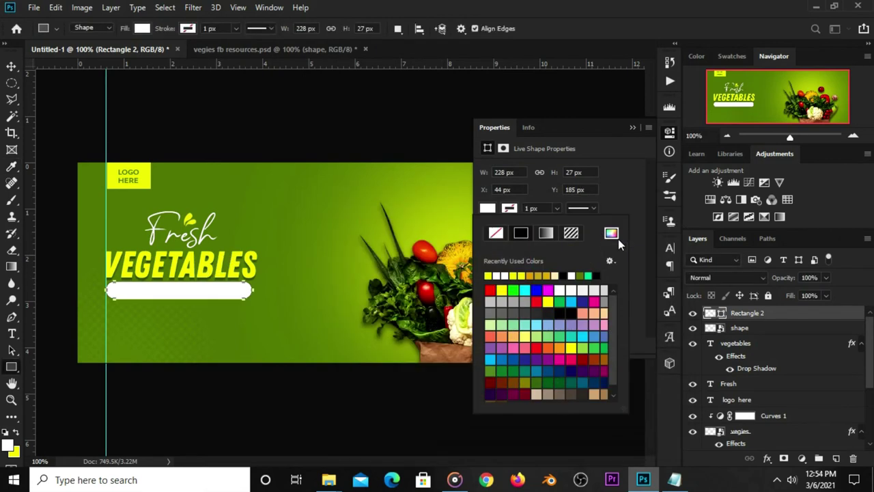
click(626, 132)
key(v)
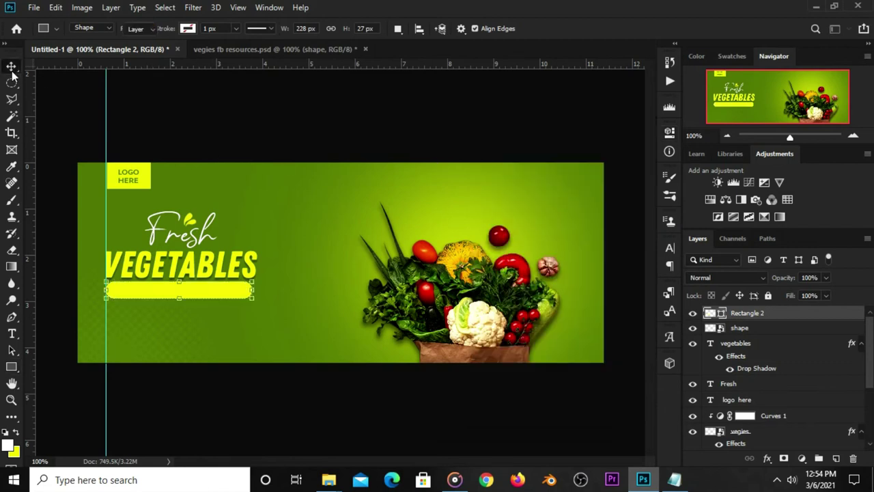
click(224, 103)
click(200, 296)
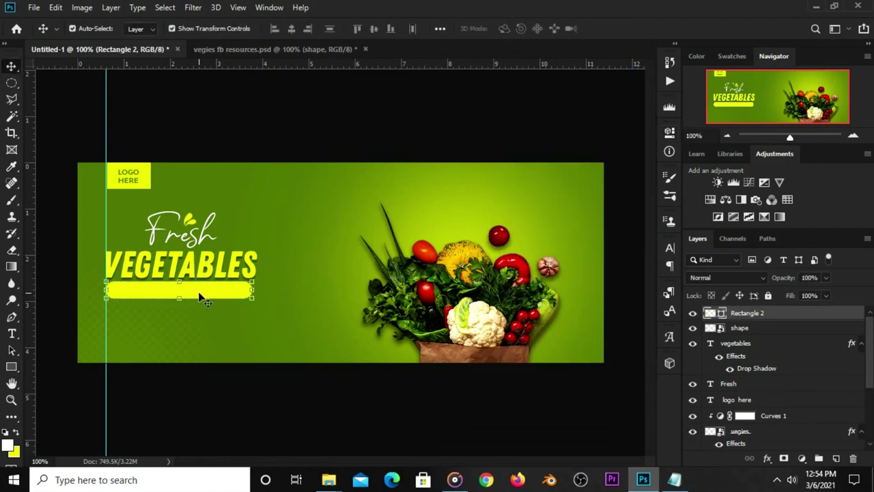
click(256, 135)
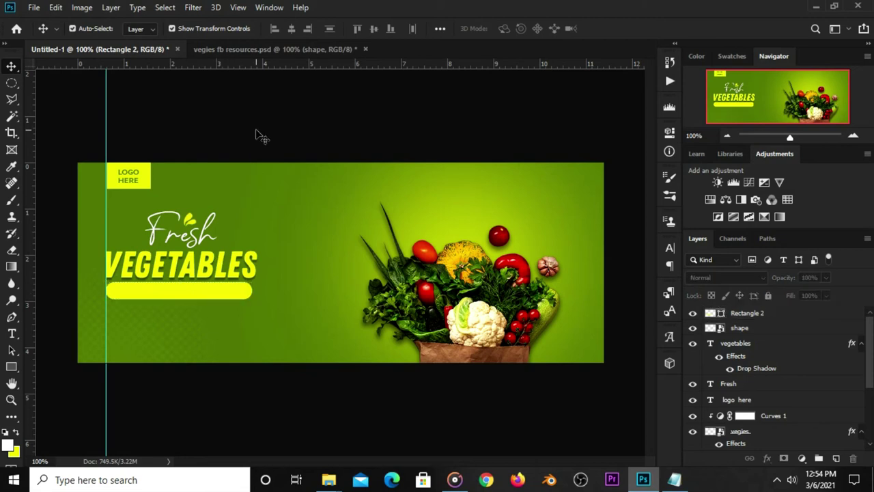
- Check the Notepad notes for the offer copy and colour codes
click(674, 479)
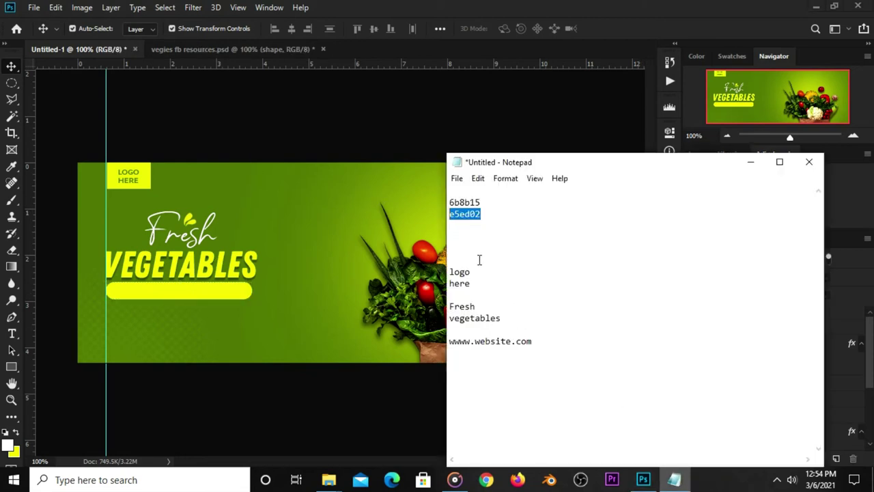
click(500, 276)
click(344, 136)
- Add a 14 pt text layer reading SAVE UP TO 60% below the yellow bar
click(11, 334)
click(78, 333)
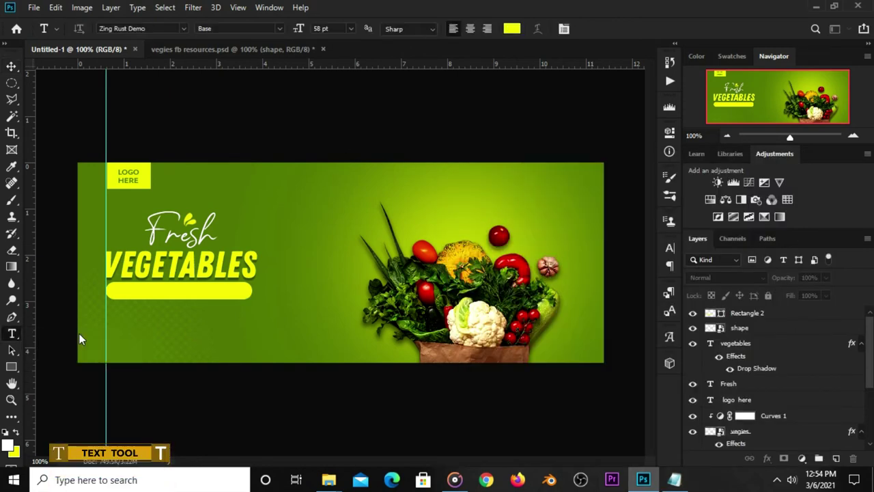
click(202, 330)
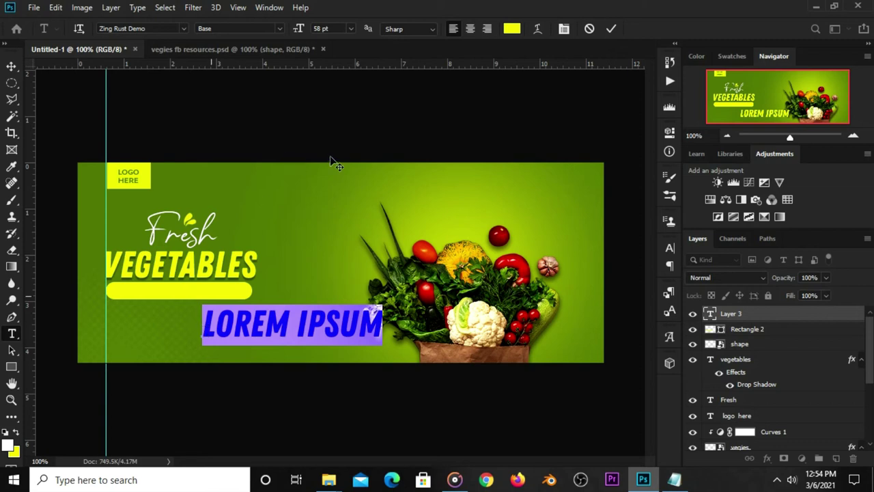
click(351, 28)
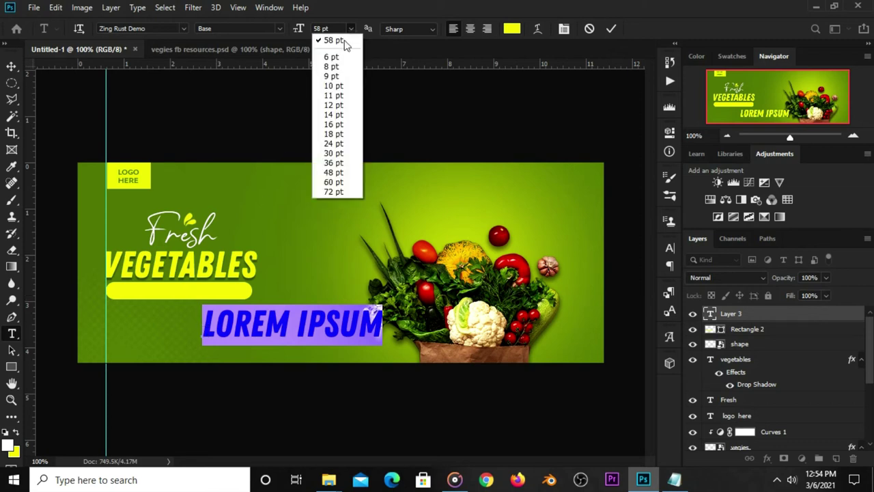
click(337, 114)
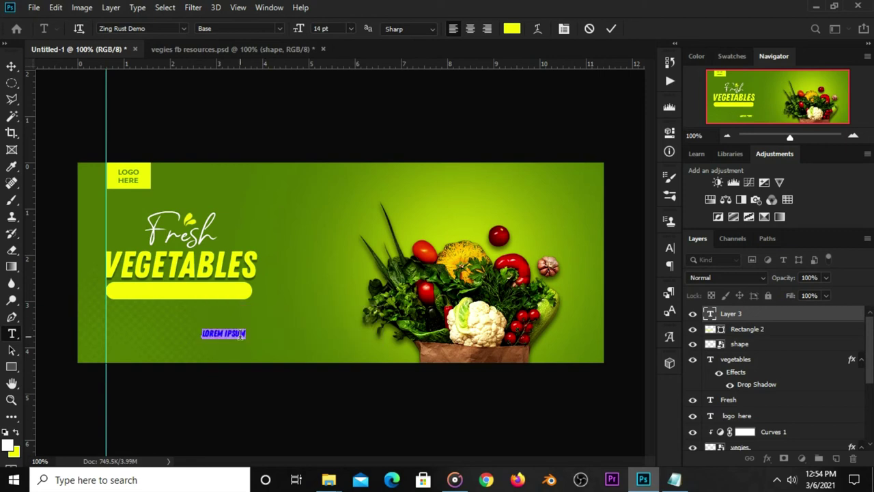
text(SAVE UP TO 60%)
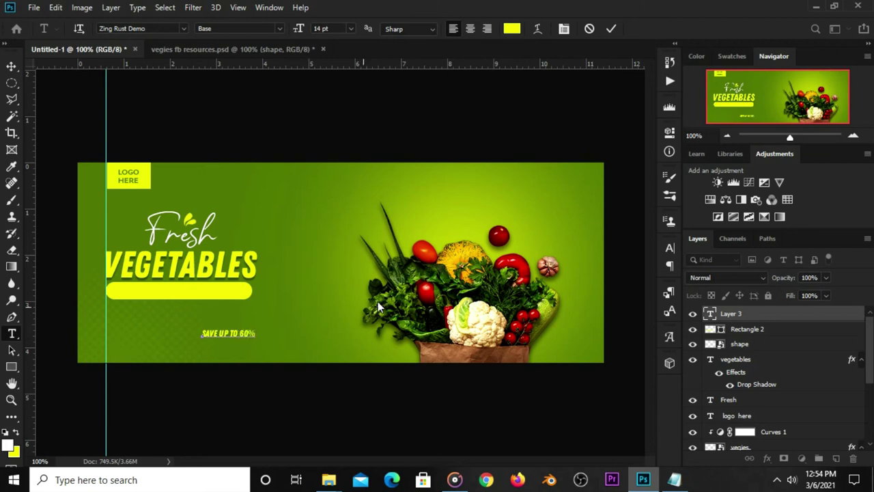
click(610, 30)
- Style the offer text in Adlinnaka, all caps, with a dark green sampled from the banner
click(670, 248)
click(592, 266)
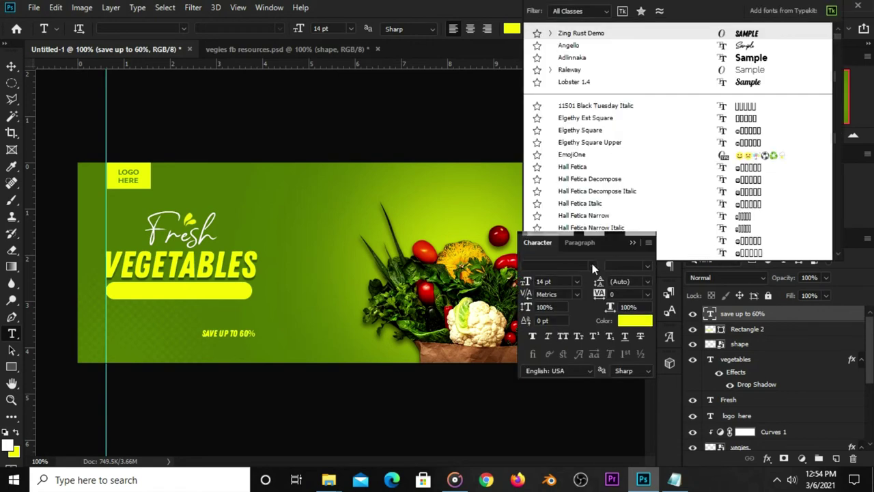
click(569, 57)
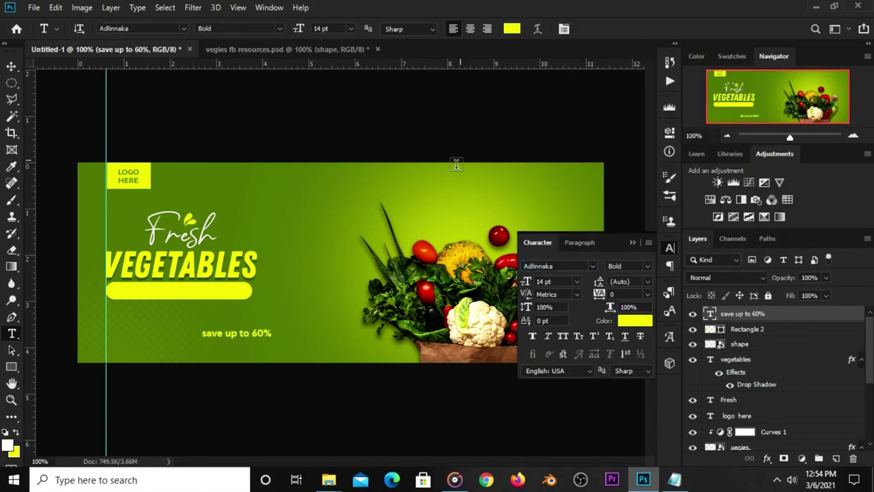
click(563, 336)
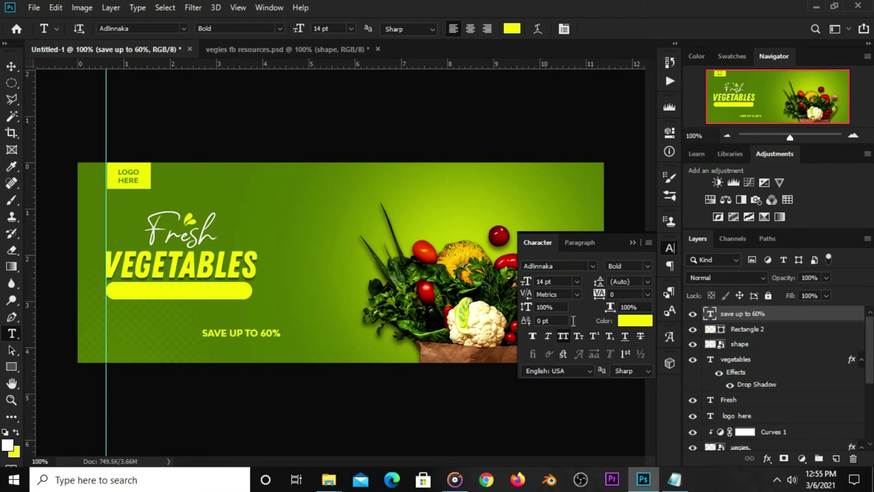
click(12, 66)
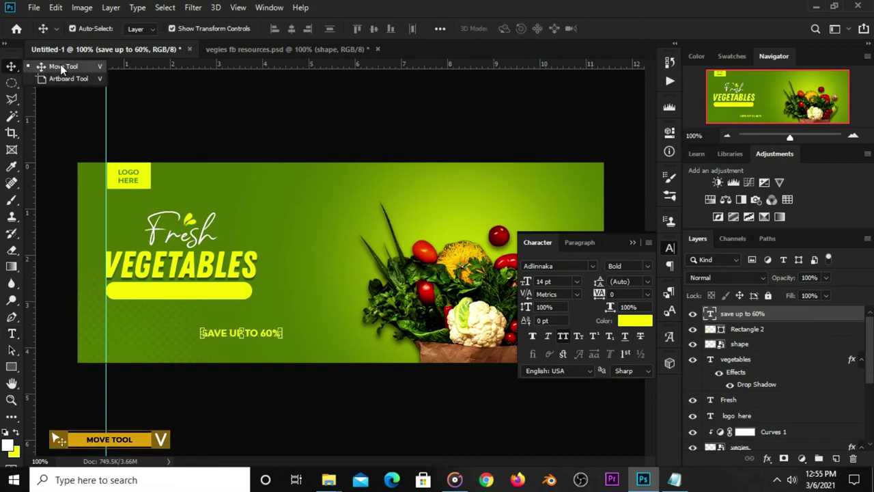
click(634, 321)
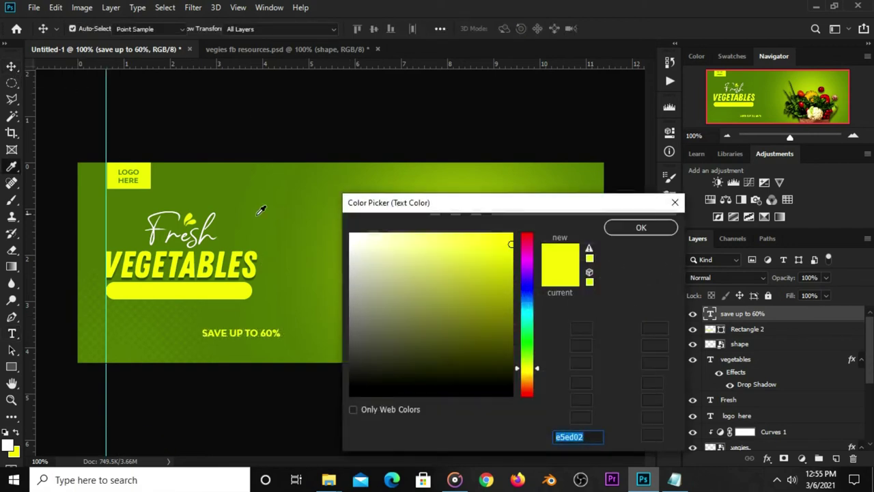
click(229, 192)
double_click(587, 442)
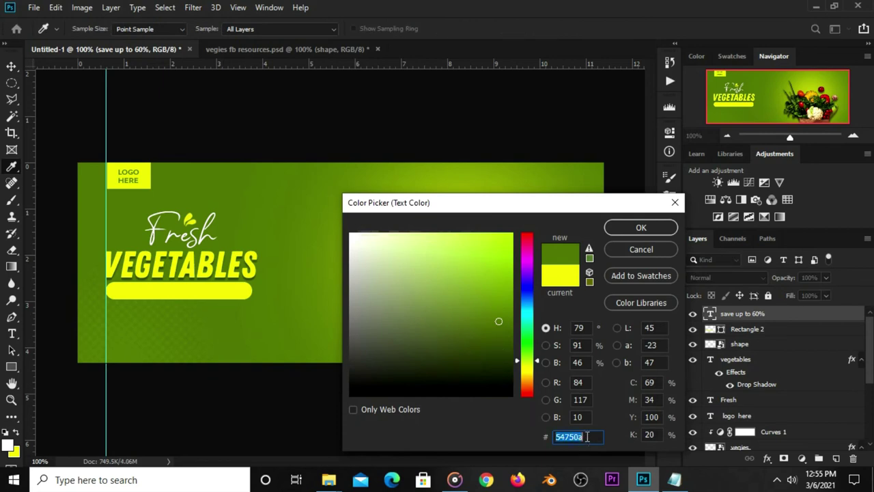
click(631, 231)
- Resize the offer text onto the yellow pill, finishing at about 92.5%
mouse_move(280, 332)
mouse_down()
mouse_move(301, 333)
mouse_move(189, 299)
mouse_up()
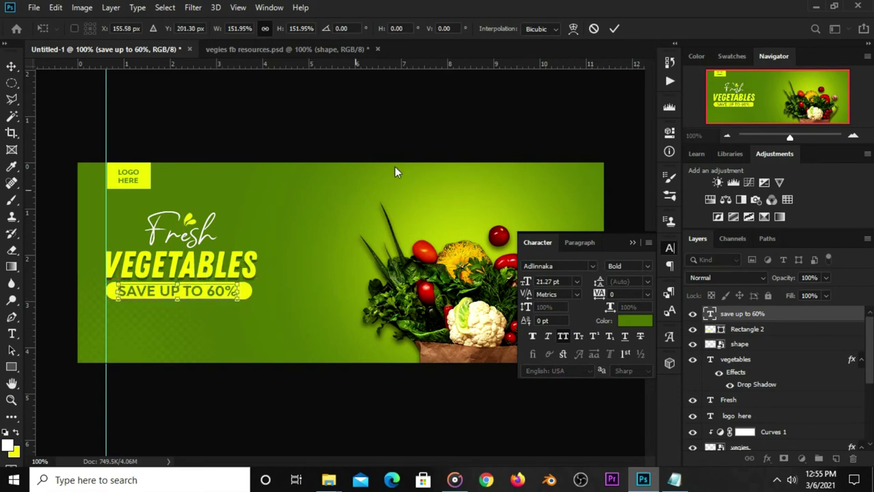
text(155)
key(Return)
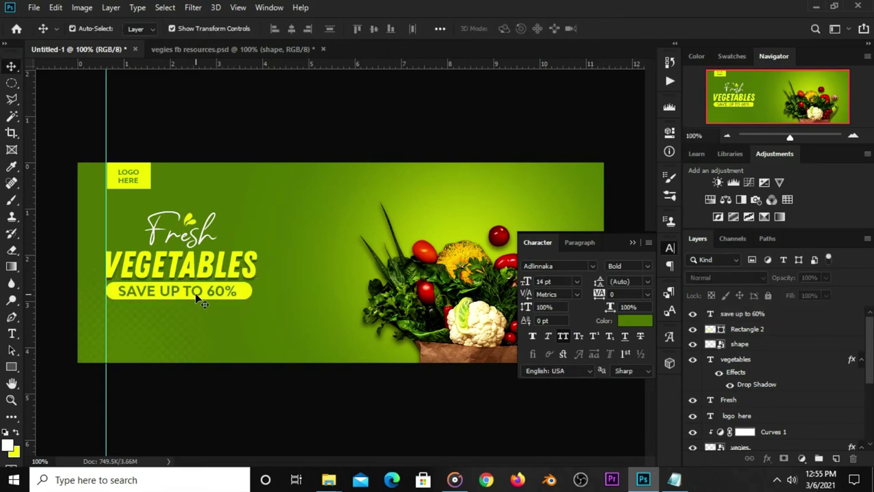
mouse_move(118, 290)
mouse_down()
mouse_move(129, 290)
mouse_move(124, 296)
mouse_up()
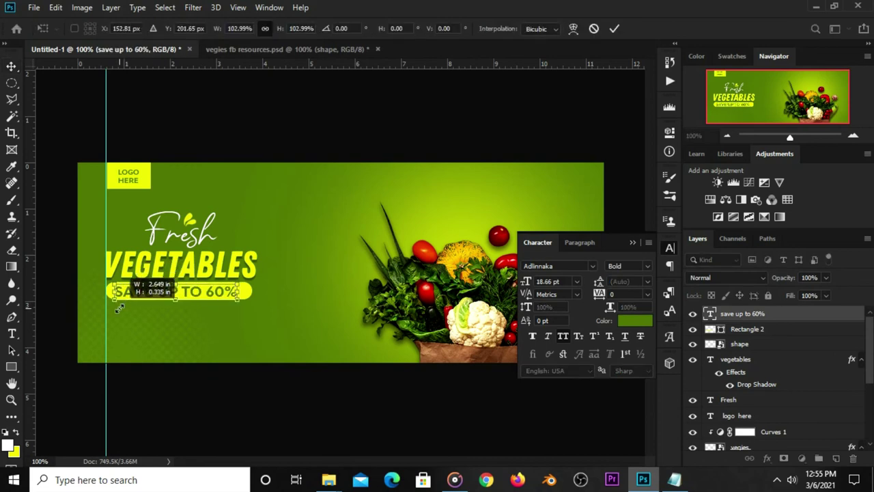
key(Return)
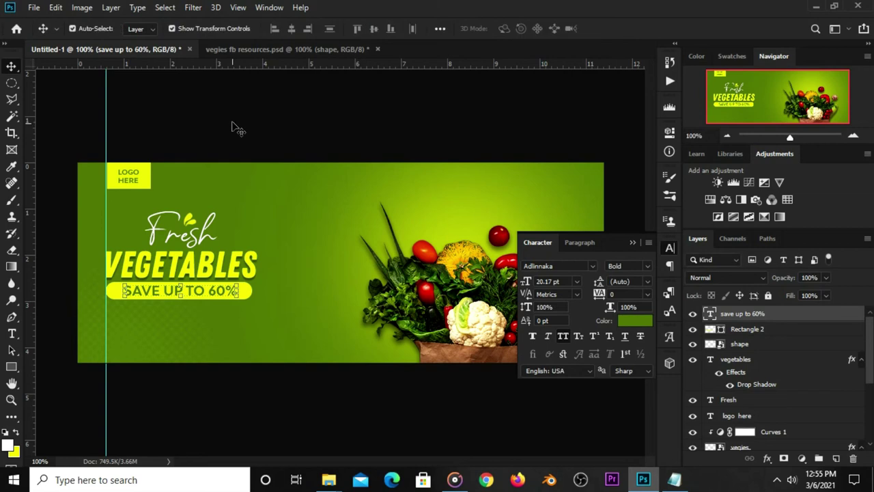
drag(235, 301, 231, 298)
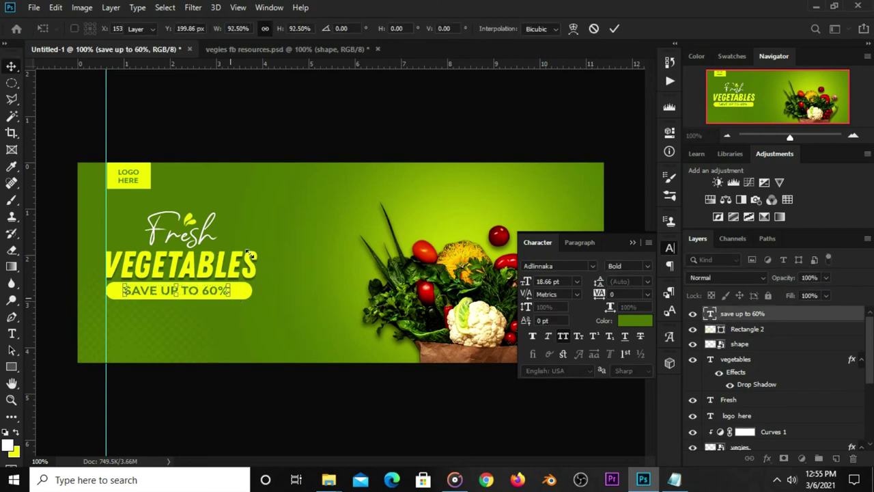
key(Return)
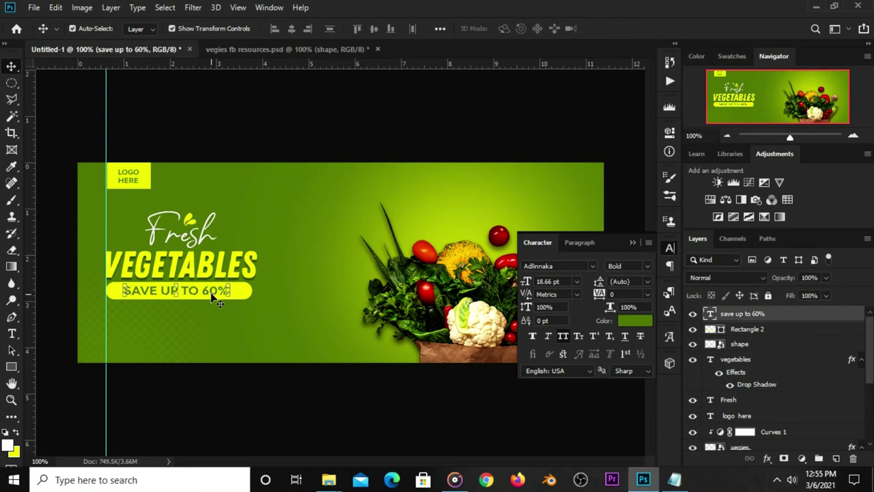
- Centre the offer text horizontally in the pill and group the two layers
shift+click(745, 329)
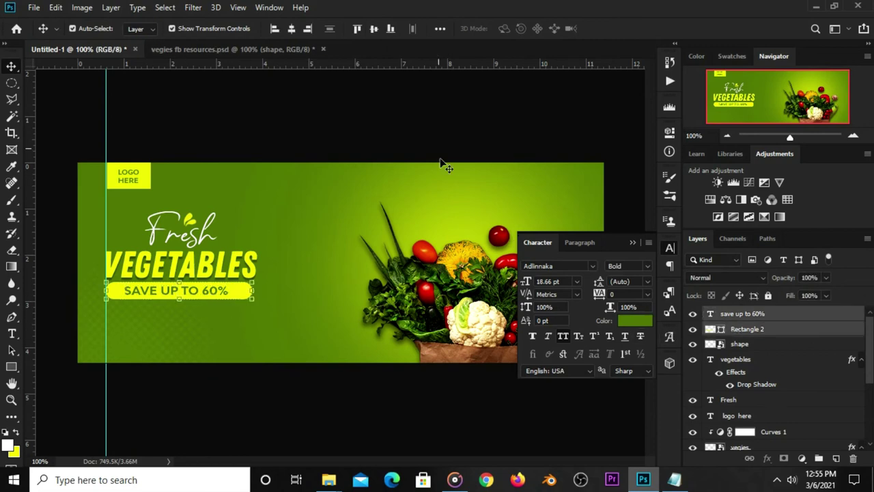
click(440, 29)
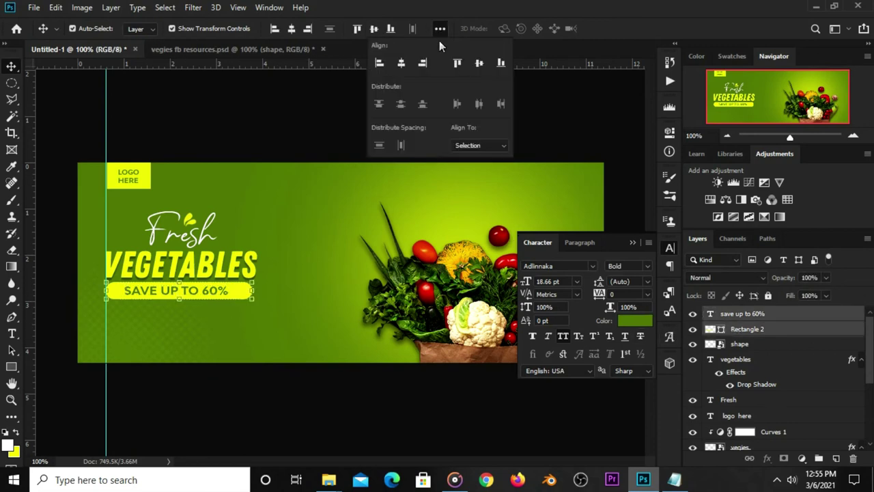
click(401, 64)
click(759, 318)
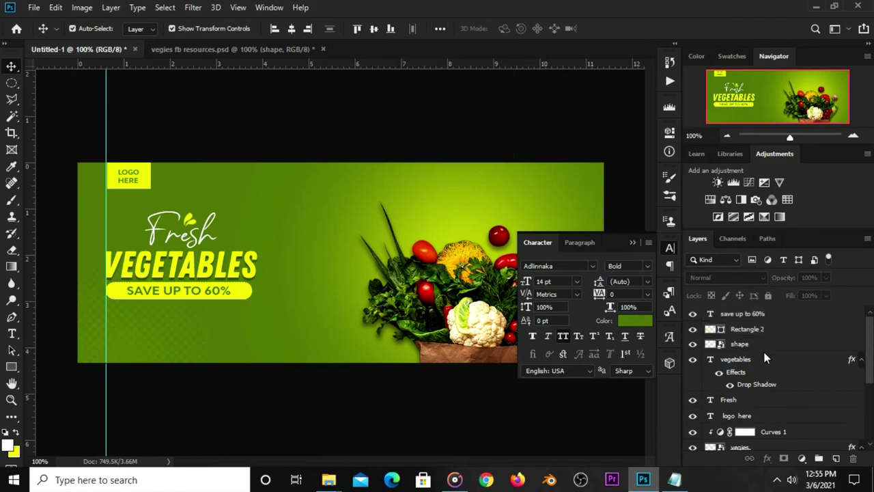
click(760, 318)
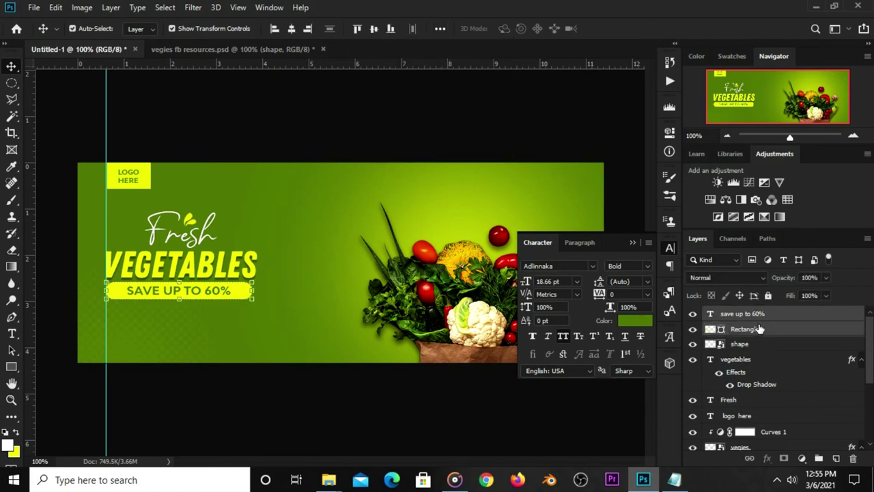
key(ctrl+g)
click(692, 313)
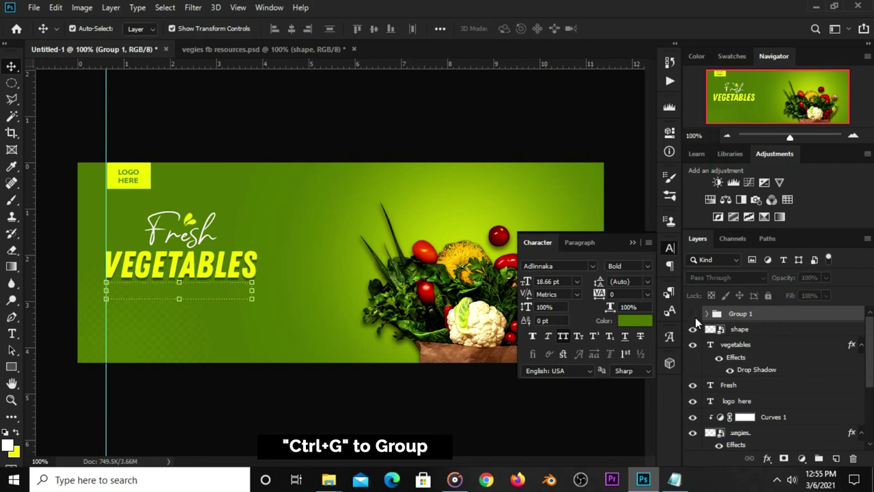
click(631, 244)
click(368, 139)
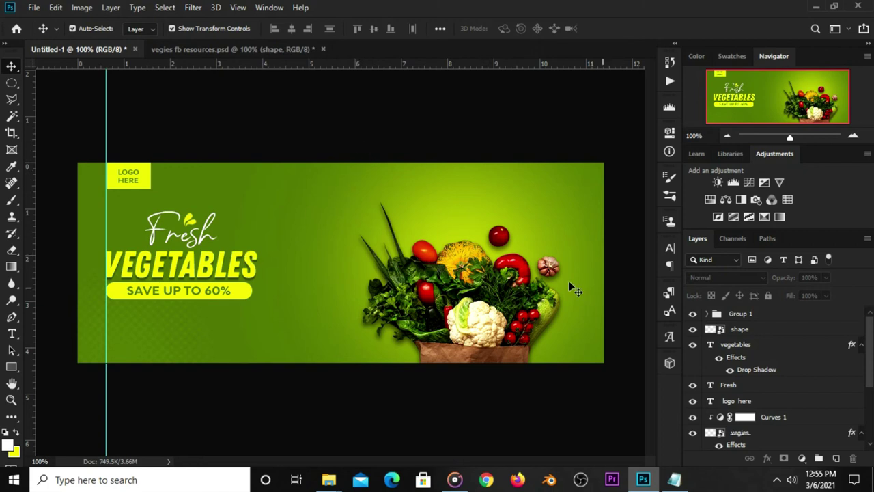
click(740, 316)
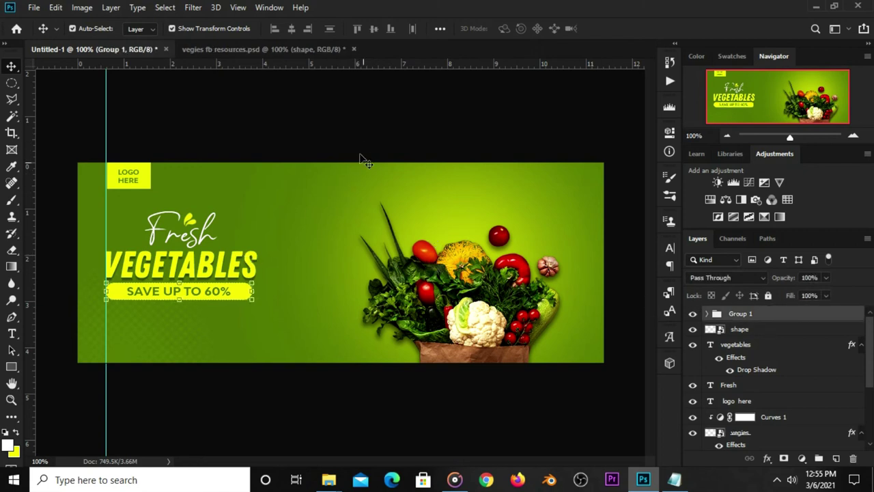
click(352, 118)
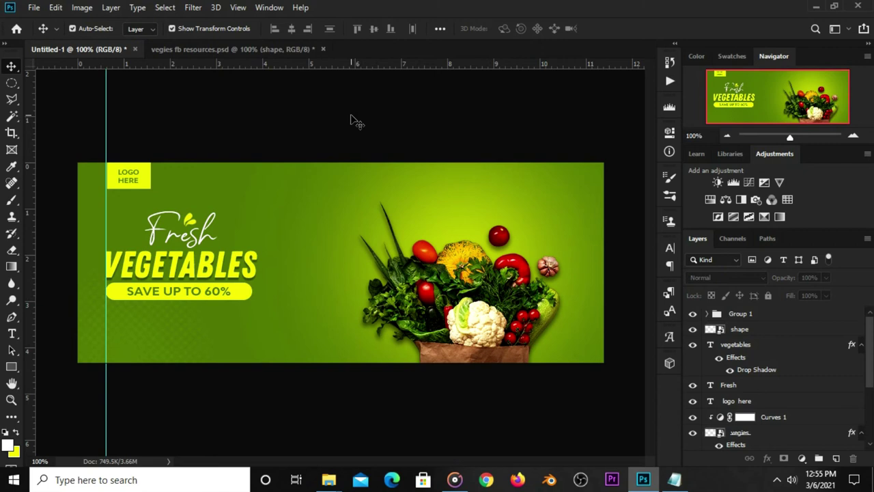
- Bring the social icons from the resources file and place them below the pill
click(274, 50)
click(300, 314)
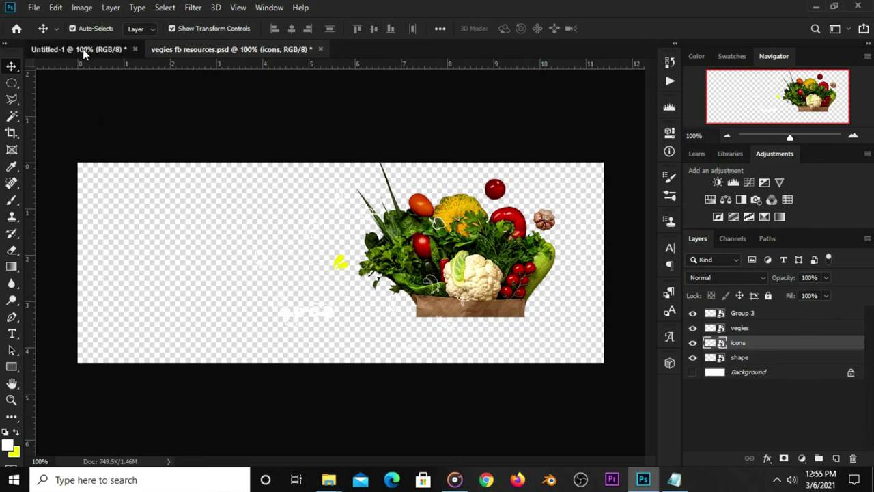
mouse_move(78, 56)
mouse_down()
mouse_move(339, 252)
mouse_move(141, 329)
mouse_up()
key(ctrl+t)
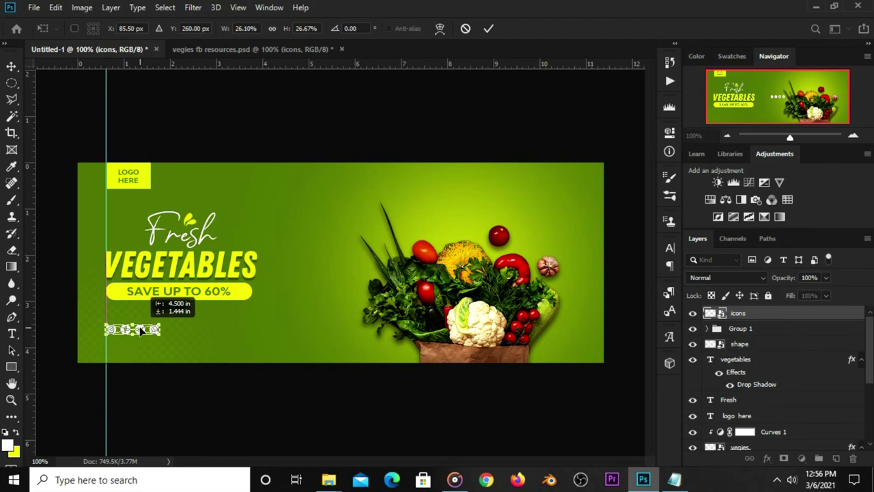
key(Return)
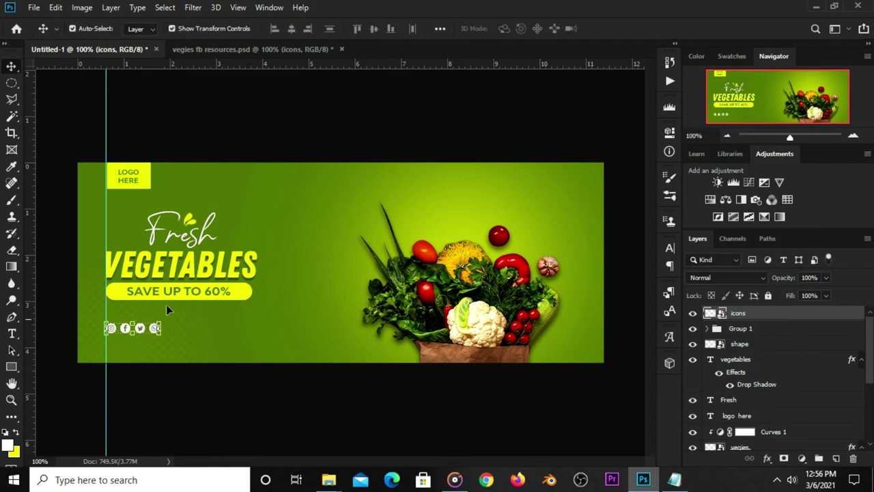
click(220, 130)
- Copy the website address from the Notepad notes
click(674, 479)
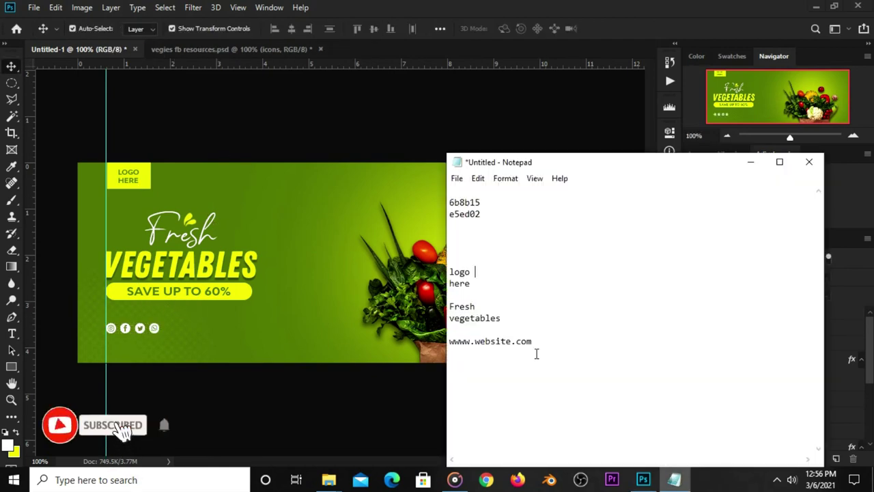
drag(537, 342, 450, 342)
right_click(450, 341)
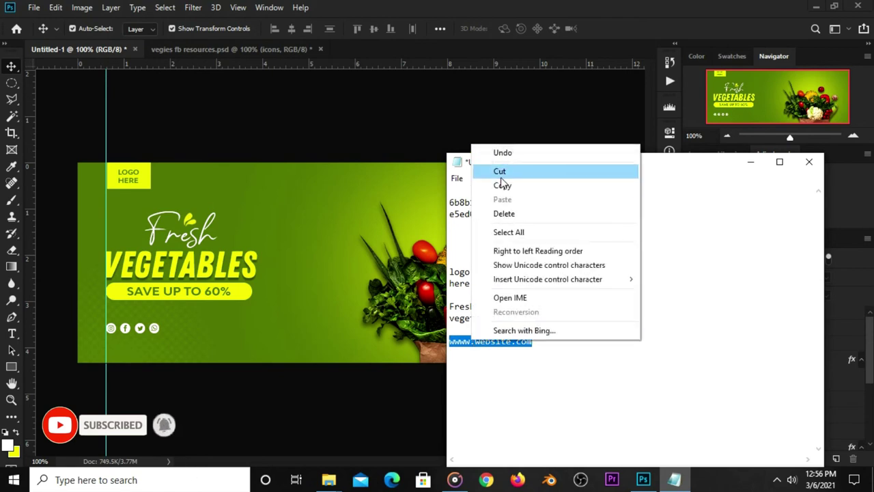
click(502, 187)
click(367, 127)
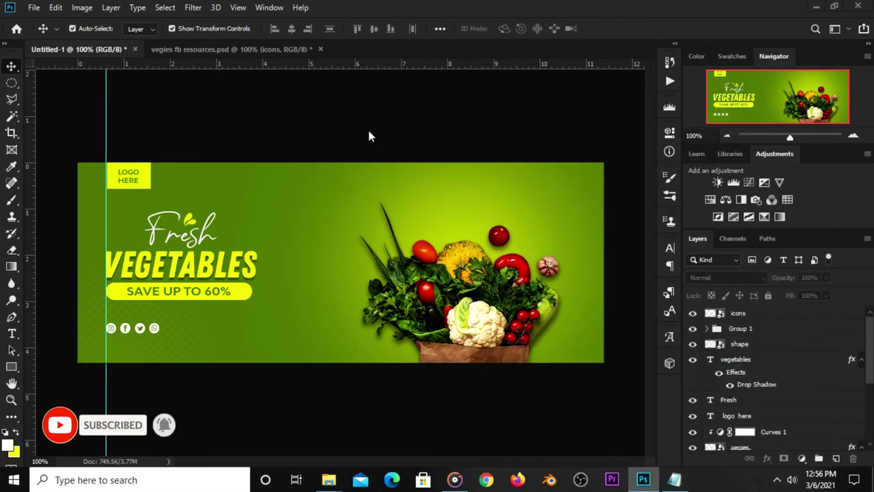
- Paste the website address as a new text layer and colour it white
click(12, 334)
click(58, 334)
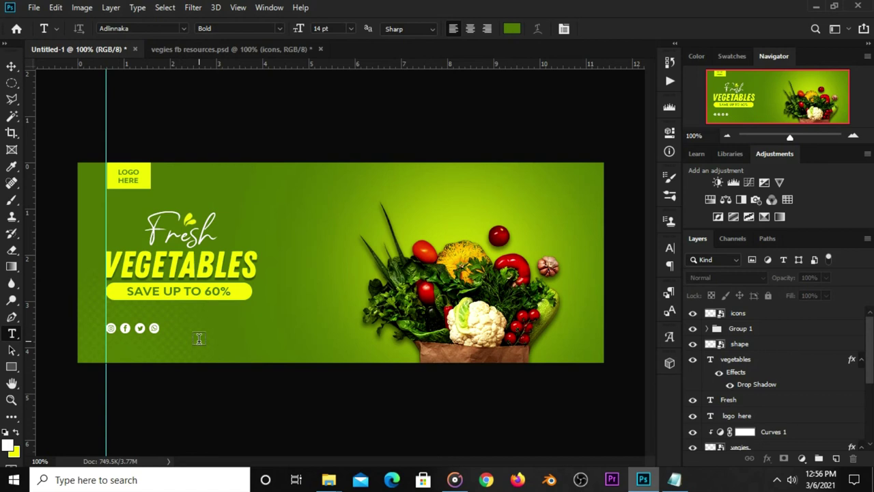
click(197, 338)
key(ctrl+v)
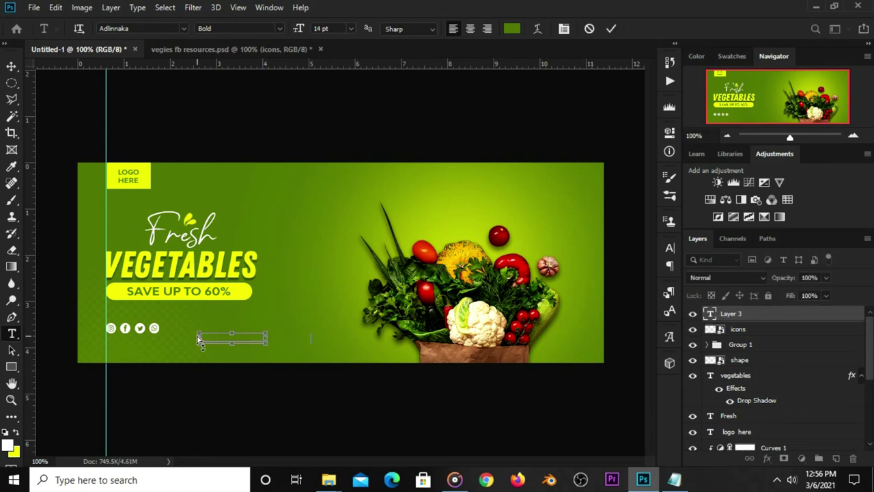
click(609, 29)
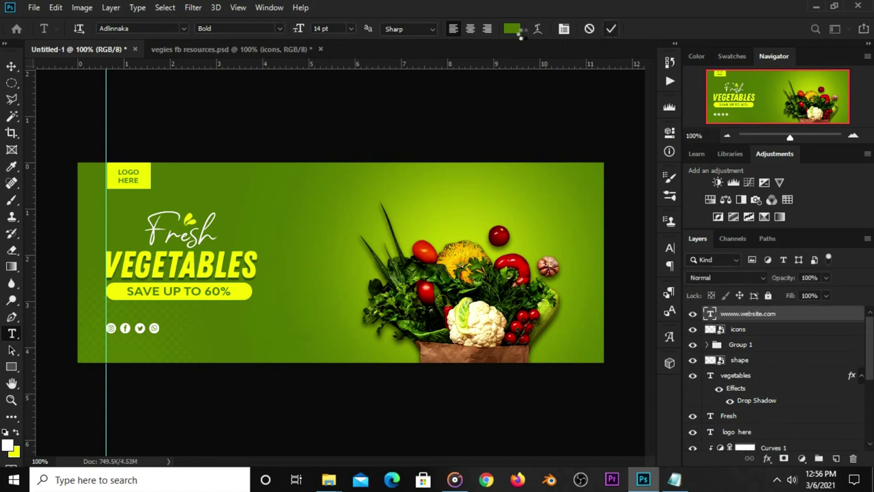
click(511, 28)
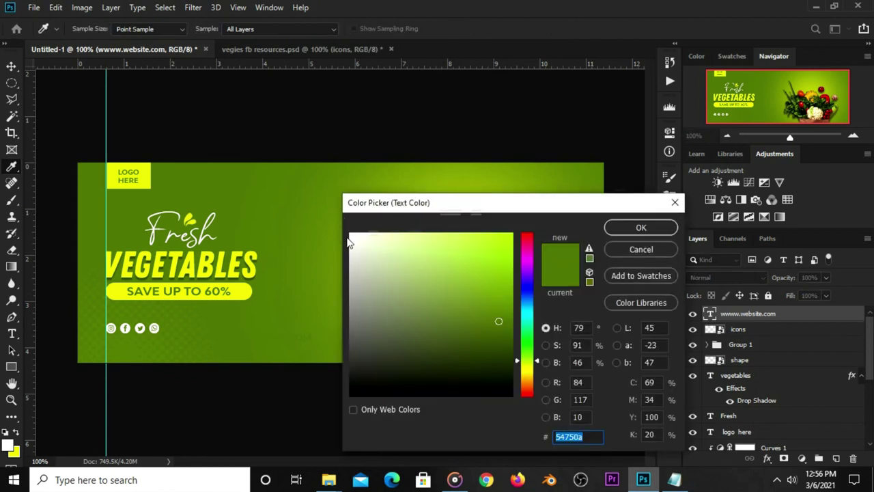
click(348, 241)
click(639, 227)
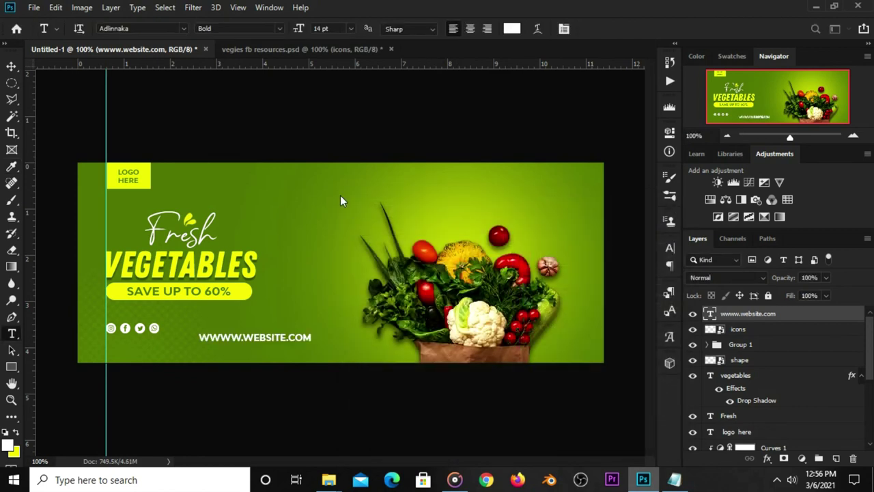
- Turn off All Caps so the website text reads lowercase wwww.website.com
click(669, 249)
click(562, 336)
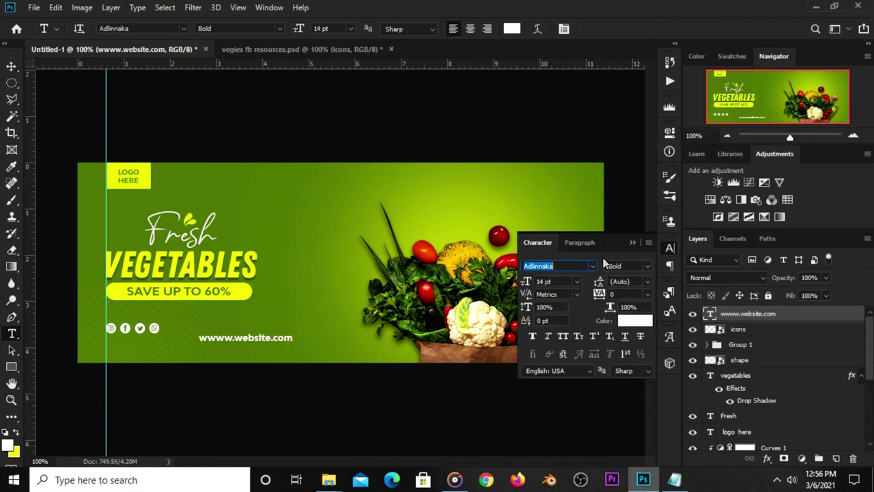
click(632, 243)
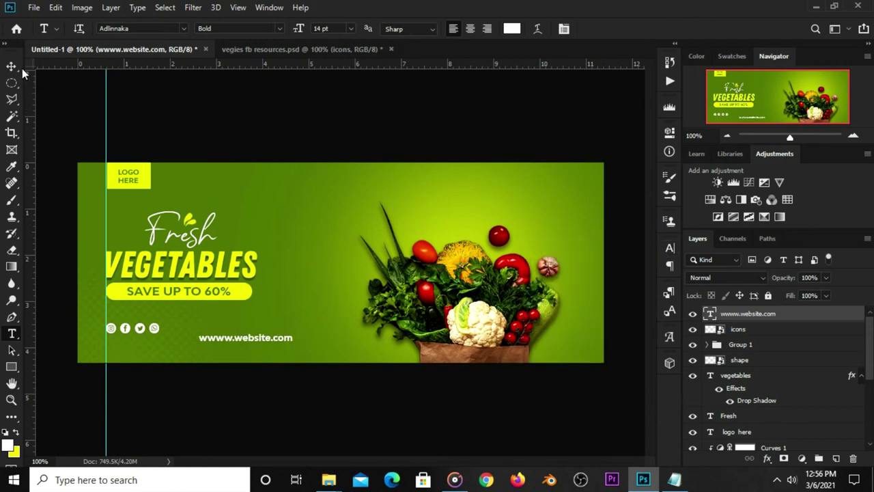
key(ctrl+z)
click(670, 248)
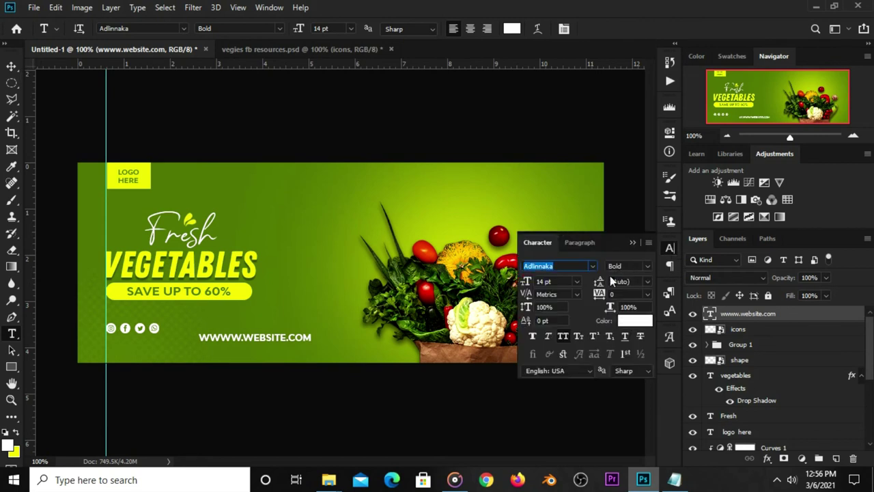
click(563, 338)
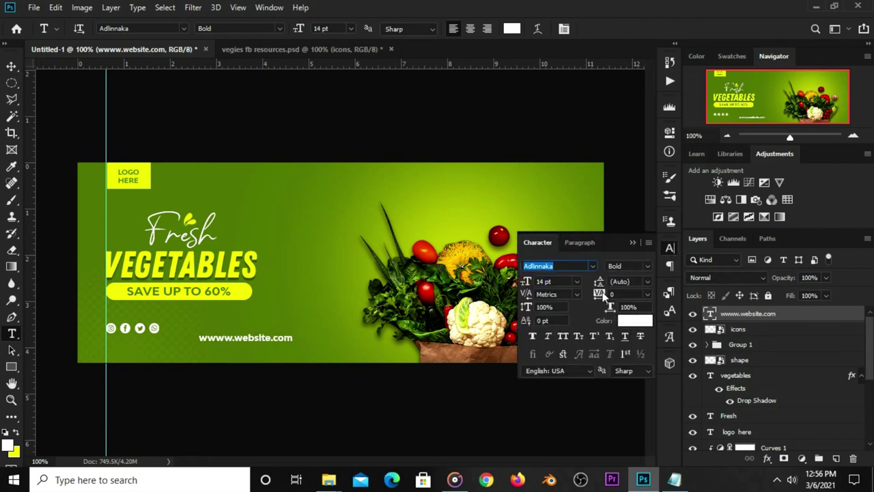
click(635, 243)
- Move the website text to the lower left, just under the social icons
click(11, 66)
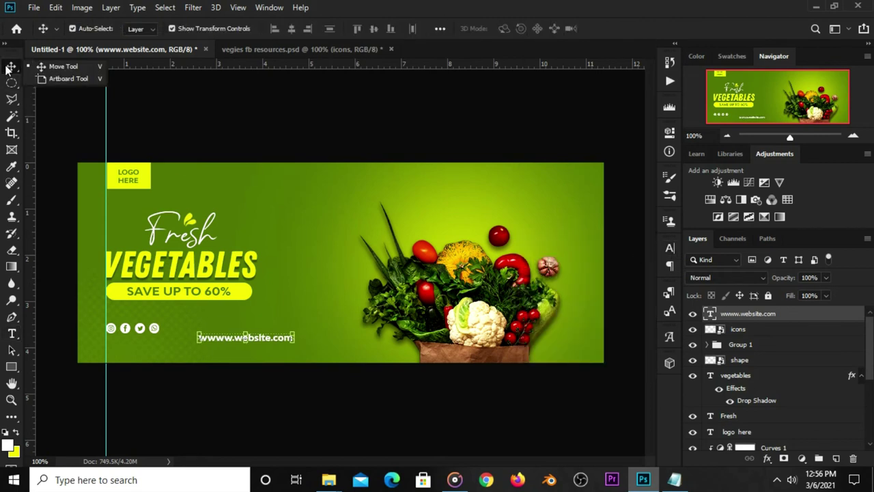
drag(262, 334, 172, 346)
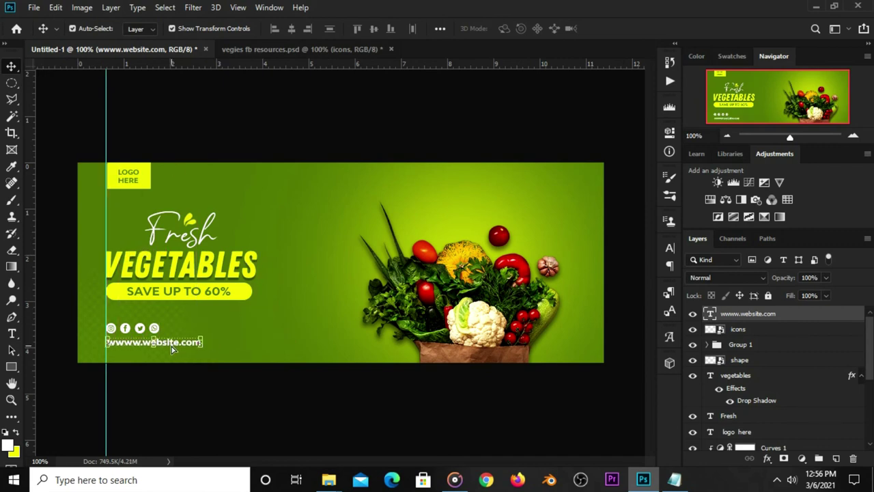
key(Up)
key(Up)
key(Up)
key(Up)
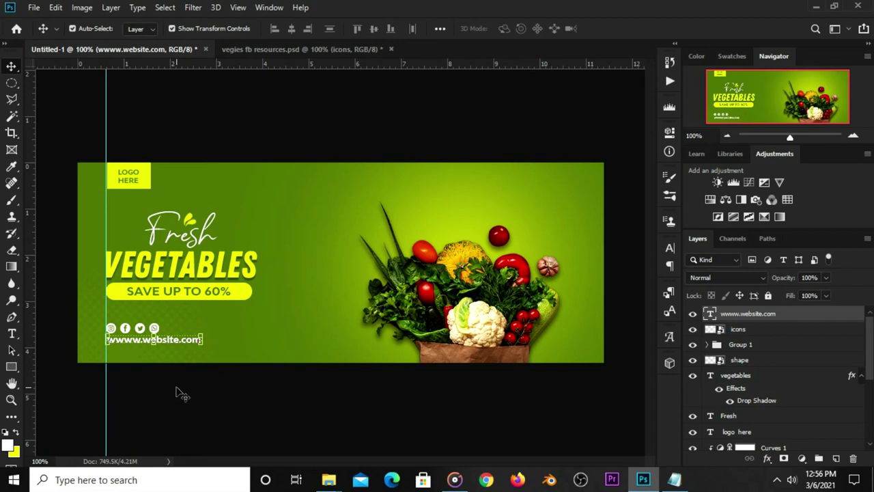
click(176, 393)
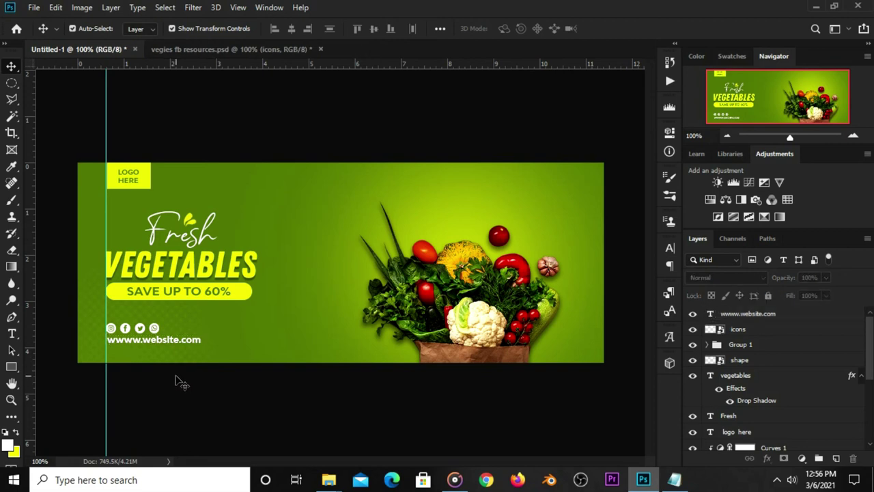
- Bring Group 3 doodles from vegies fb resources.psd into Untitled-1 and move them right over the vegetables
click(181, 49)
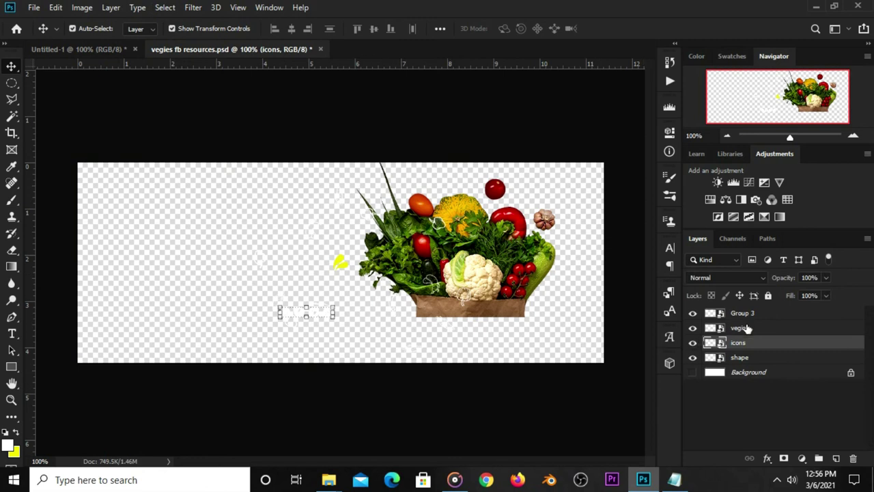
click(747, 329)
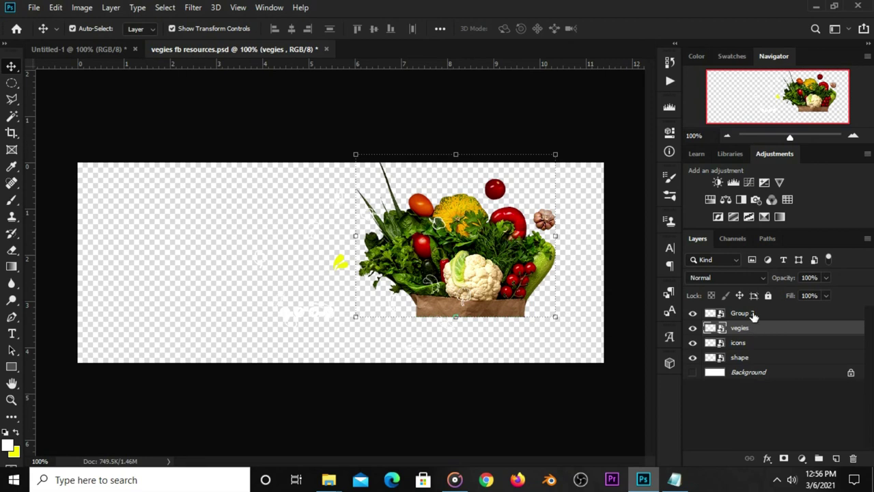
click(752, 313)
mouse_move(751, 313)
mouse_down()
mouse_move(58, 50)
mouse_move(85, 93)
mouse_up()
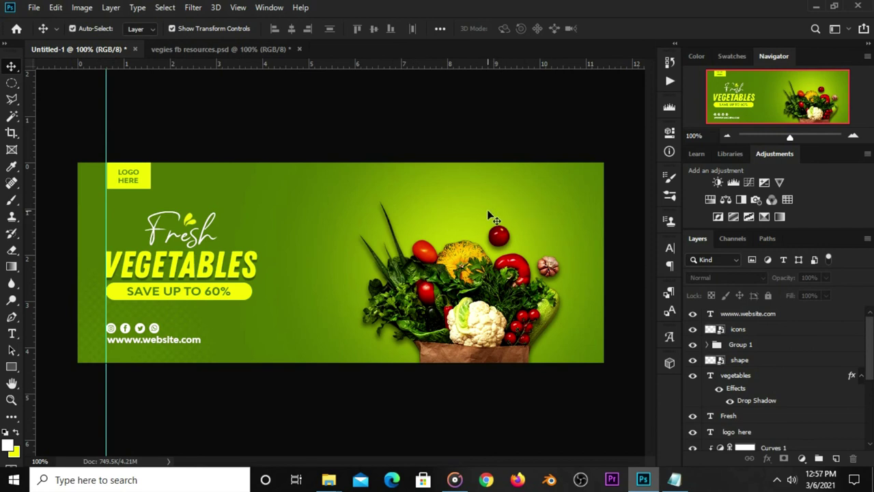
click(236, 51)
click(743, 317)
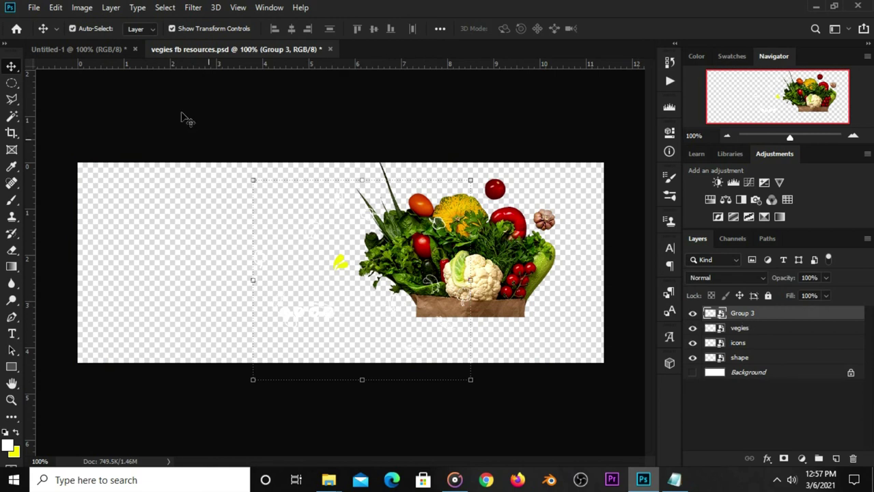
click(103, 50)
drag(103, 49, 333, 175)
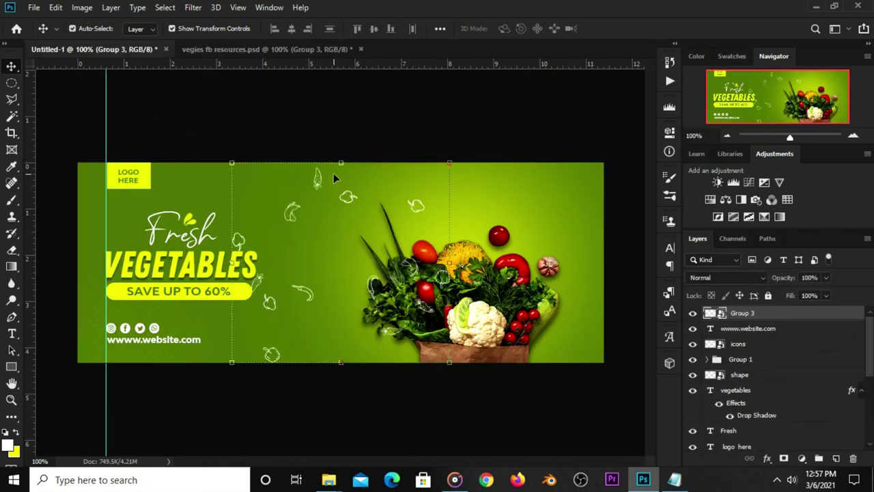
key(ctrl+t)
drag(347, 271, 455, 303)
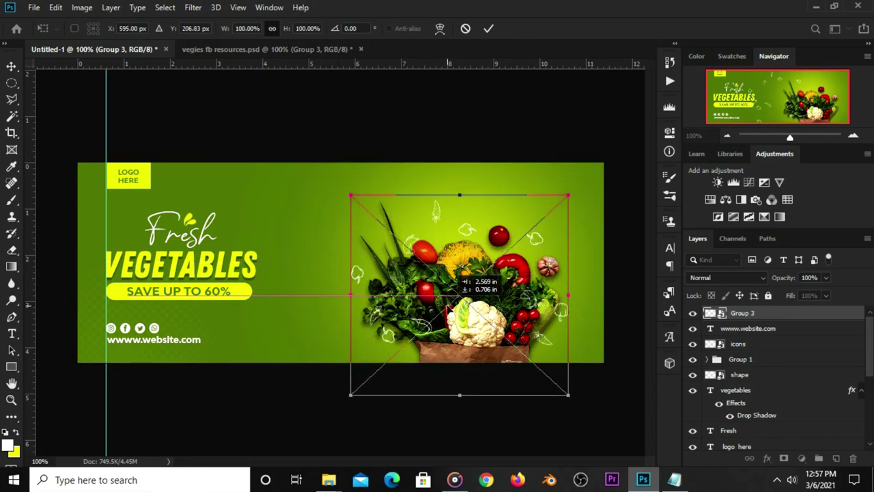
click(488, 29)
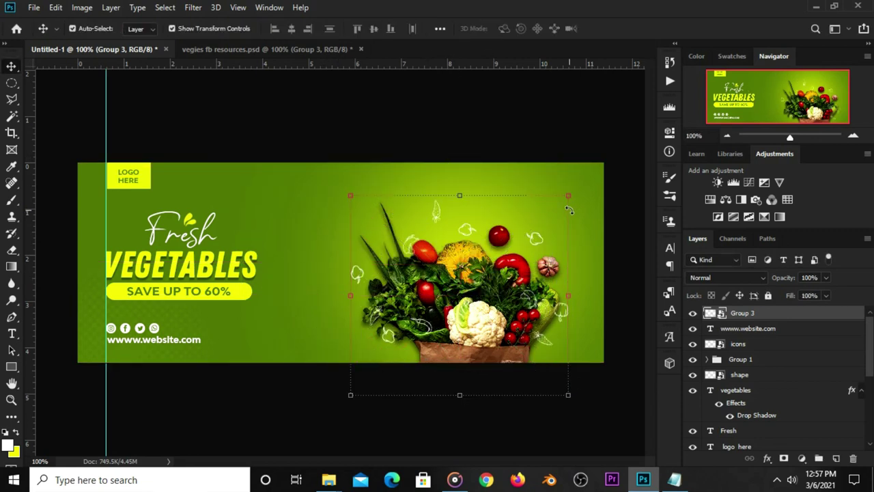
- Place Group 3 below Rectangle 1, nudge it lower, and fade it to about 55% opacity
mouse_move(730, 313)
mouse_down()
mouse_move(734, 456)
mouse_move(737, 394)
mouse_up()
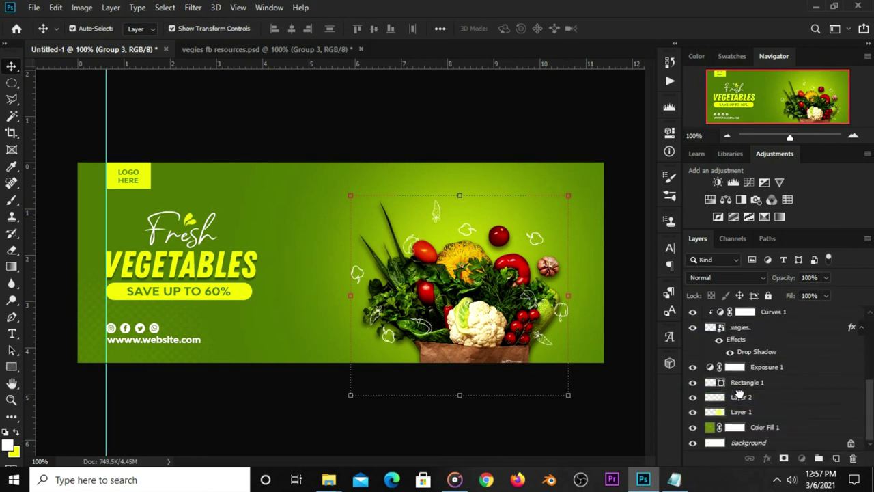
click(457, 193)
drag(454, 262, 453, 268)
click(489, 29)
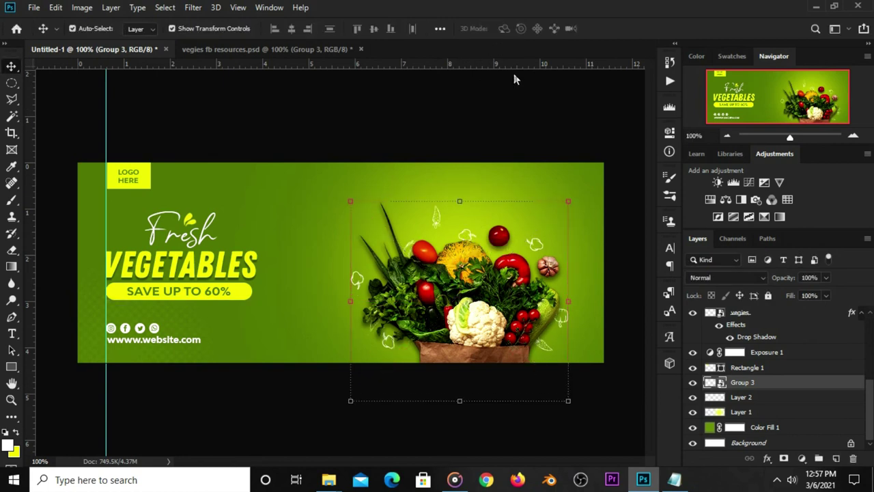
click(825, 277)
drag(829, 295, 800, 295)
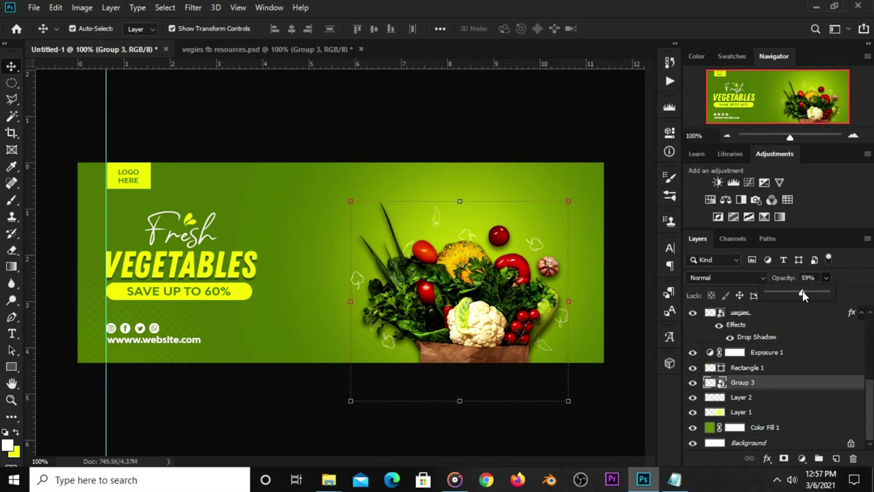
click(626, 386)
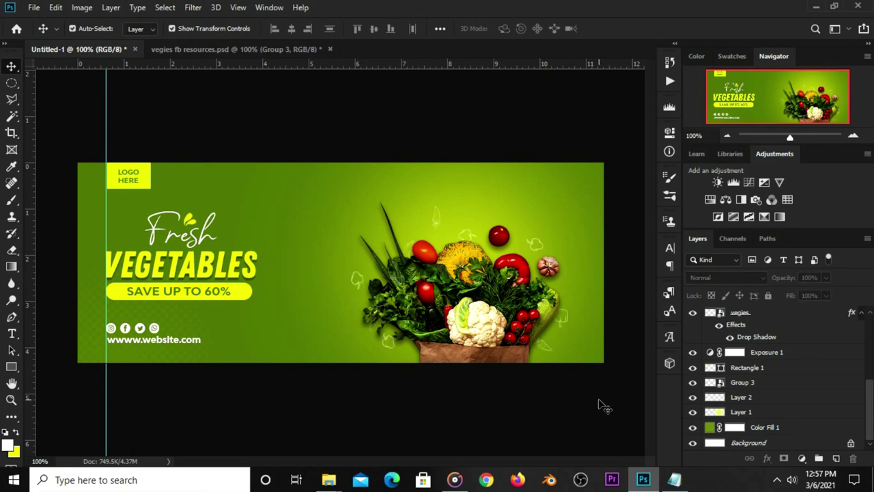
- Stamp all visible layers into a merged Layer 3 with Ctrl+Alt+Shift+E, then open the Filter menu
scroll(719, 372, up, 2)
scroll(719, 372, up, 2)
key(ctrl)
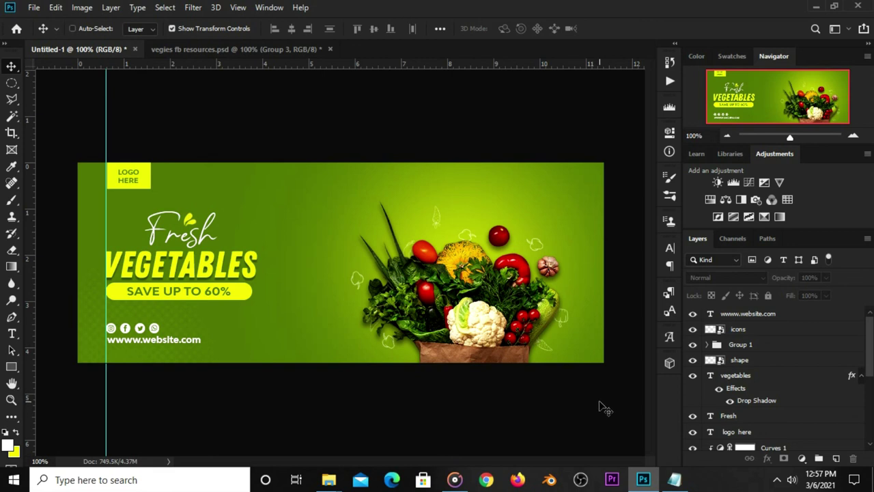
key(ctrl+alt+shift+e)
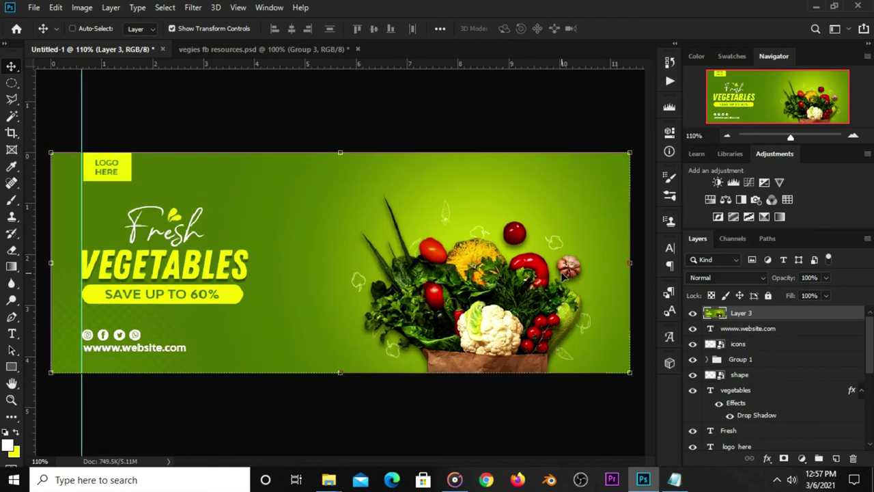
click(194, 7)
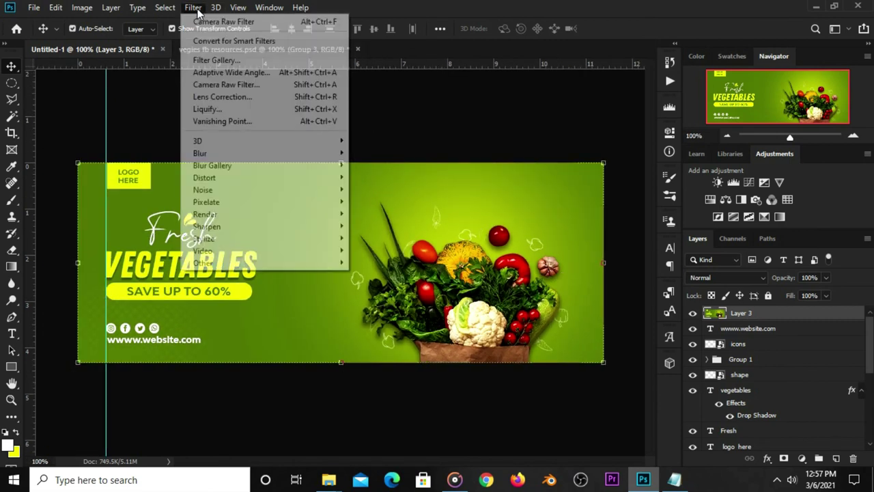
- In Camera Raw, raise exposure and pull down the shadows, whites and blacks
click(246, 86)
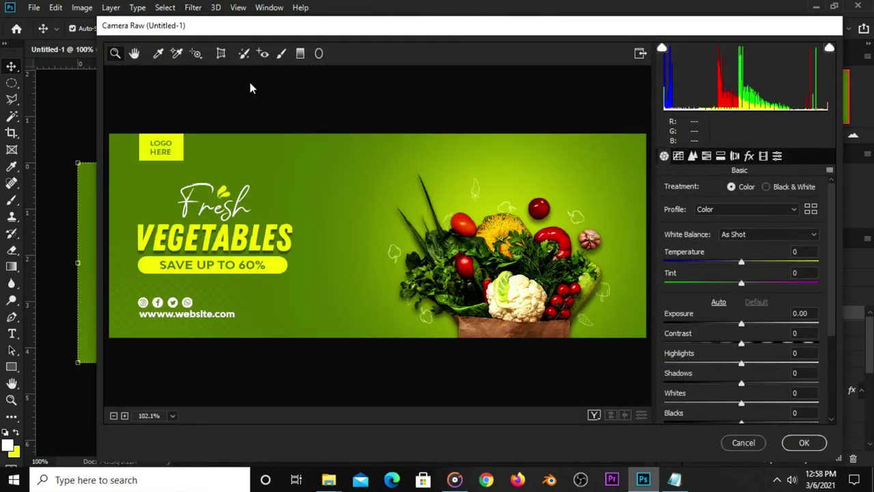
click(748, 326)
mouse_move(748, 326)
mouse_down()
mouse_move(756, 347)
mouse_move(748, 363)
mouse_up()
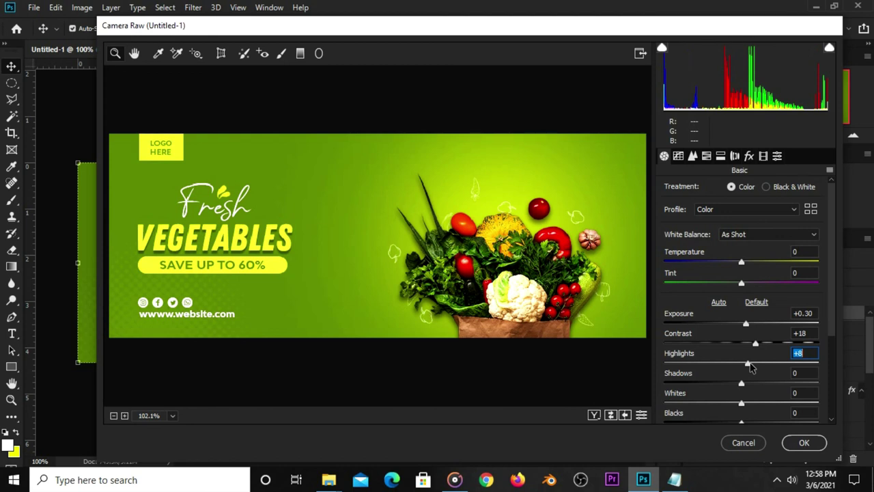
drag(742, 384, 735, 385)
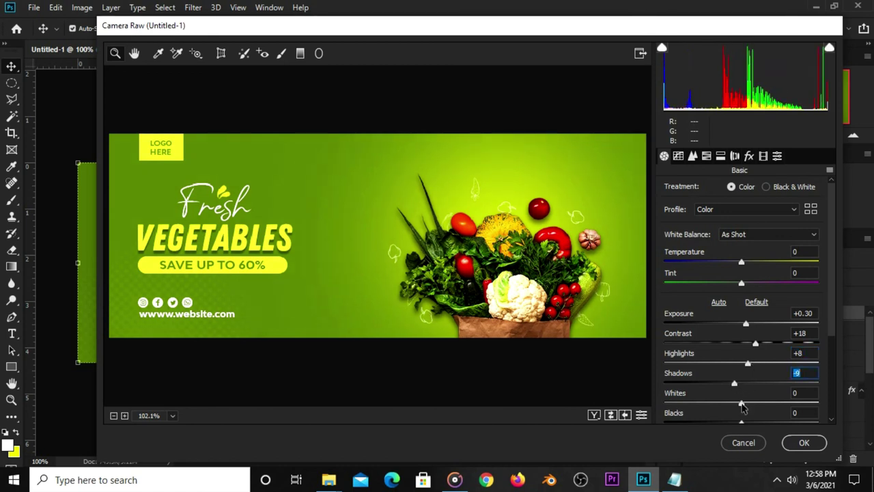
drag(741, 404, 729, 405)
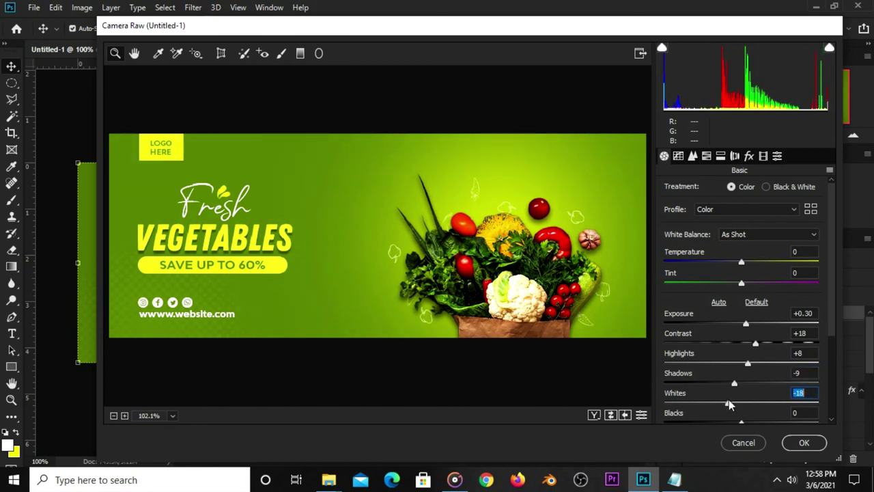
click(830, 418)
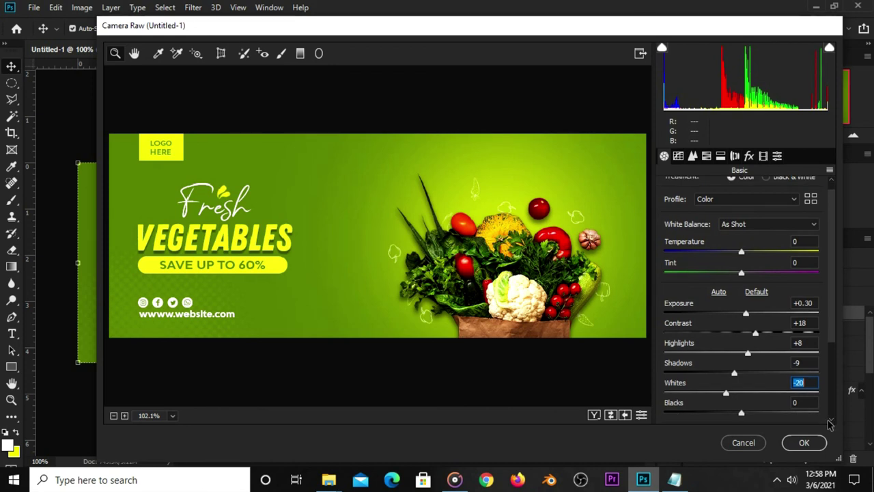
drag(732, 414, 733, 416)
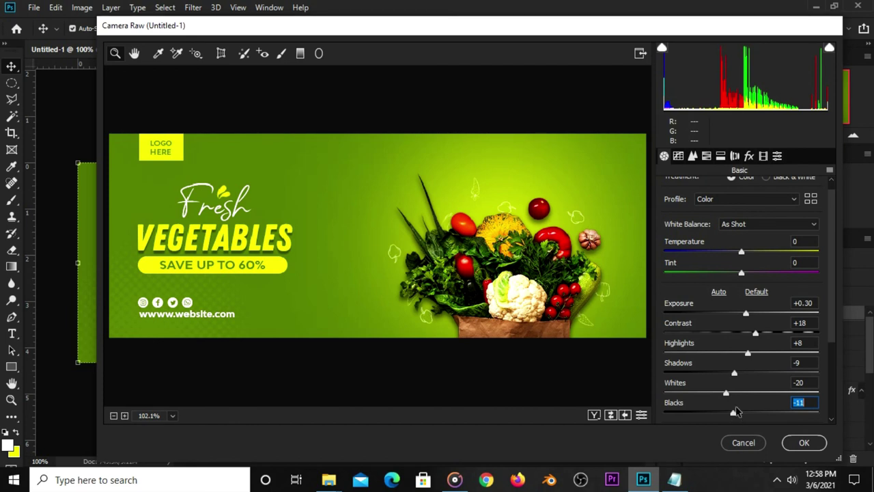
- Settle Exposure at +0.20 and apply the Camera Raw grade
double_click(743, 315)
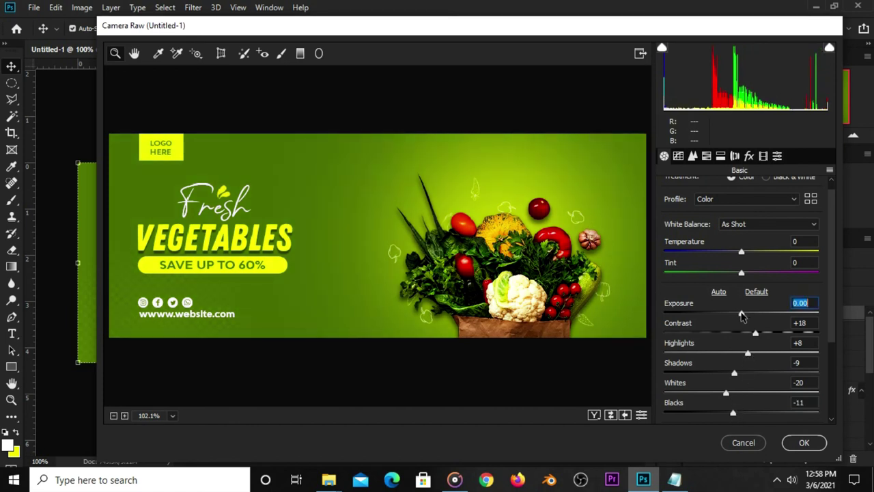
drag(742, 315, 745, 315)
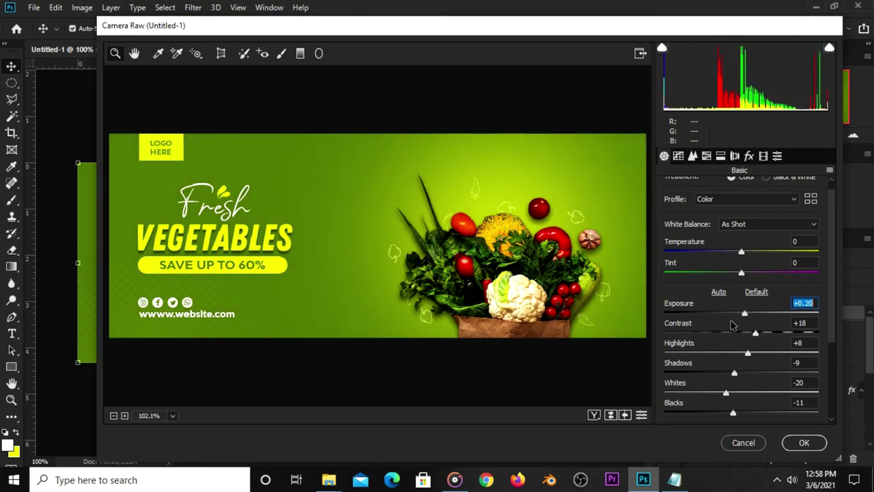
click(808, 402)
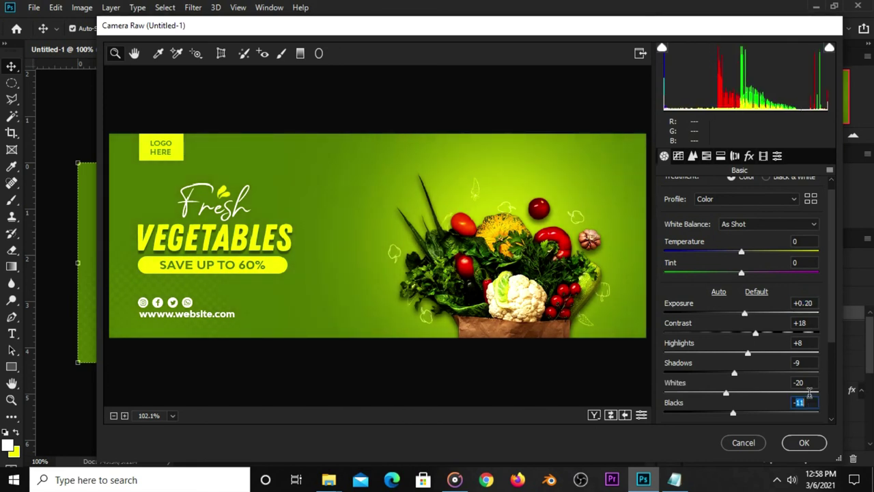
click(809, 381)
click(807, 362)
click(809, 342)
click(814, 322)
click(813, 303)
click(805, 442)
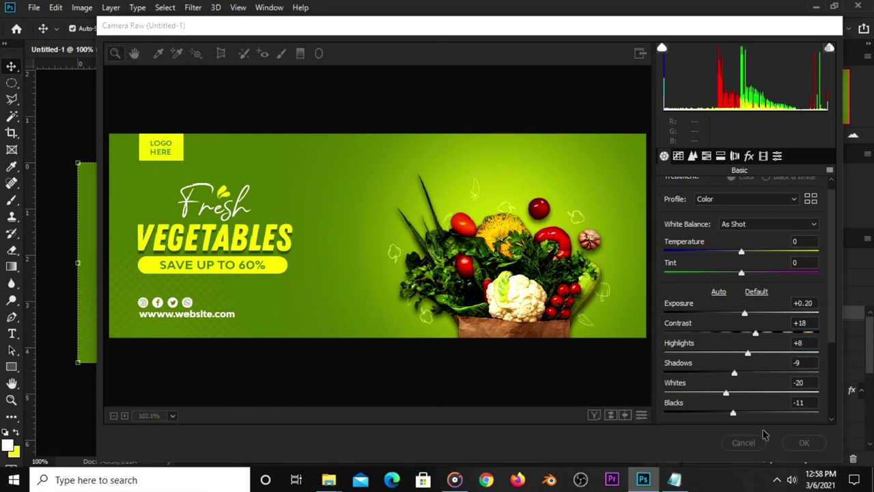
- Compare the grade by toggling Layer 3, then clear the cyan guide via View > Clear Guides
click(693, 313)
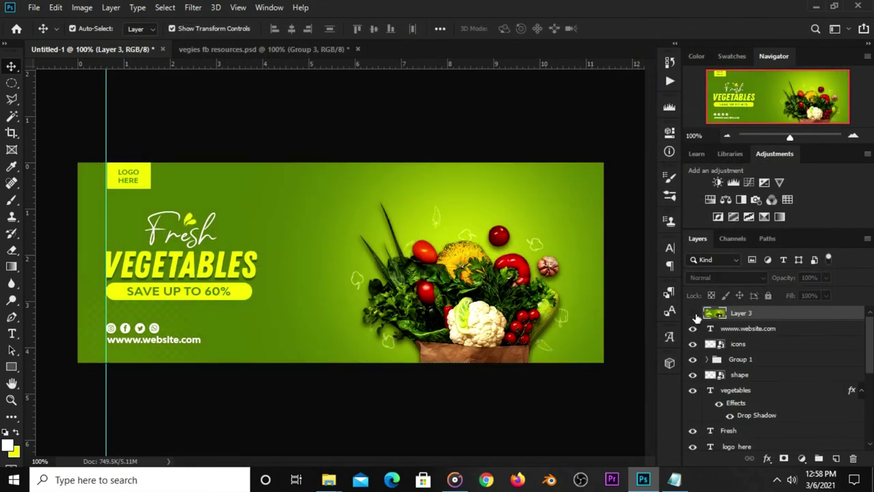
click(693, 312)
click(693, 313)
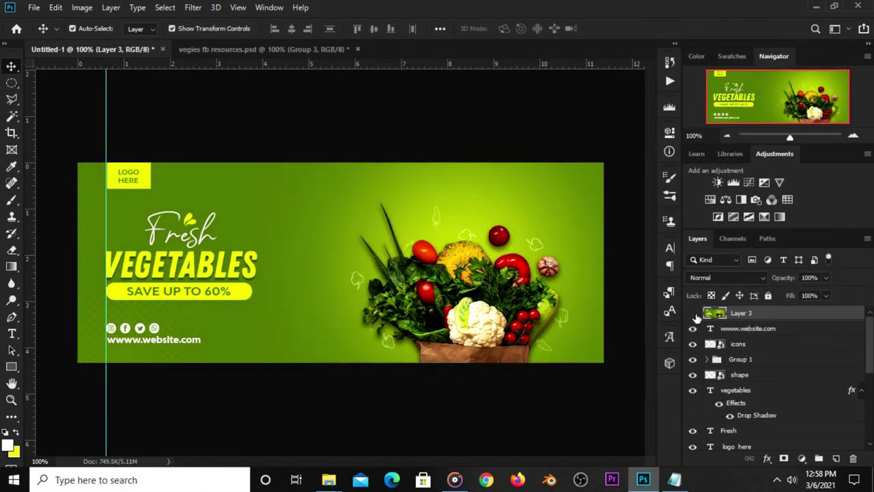
click(497, 126)
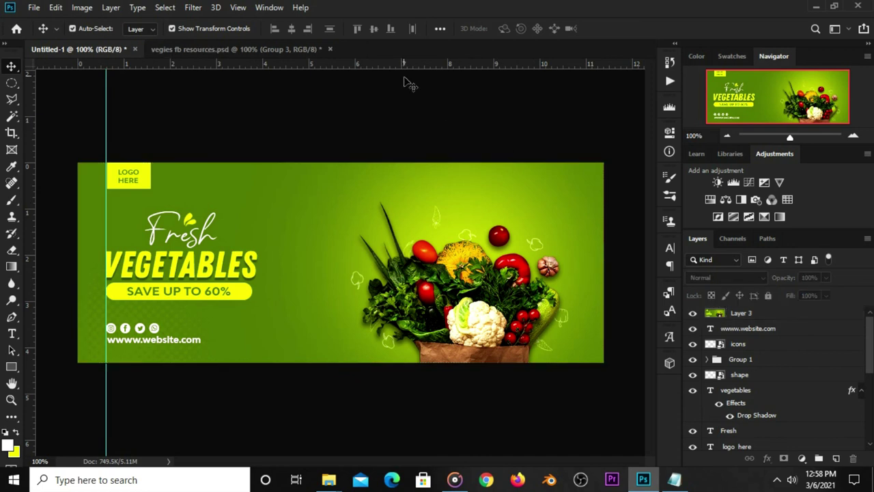
click(237, 8)
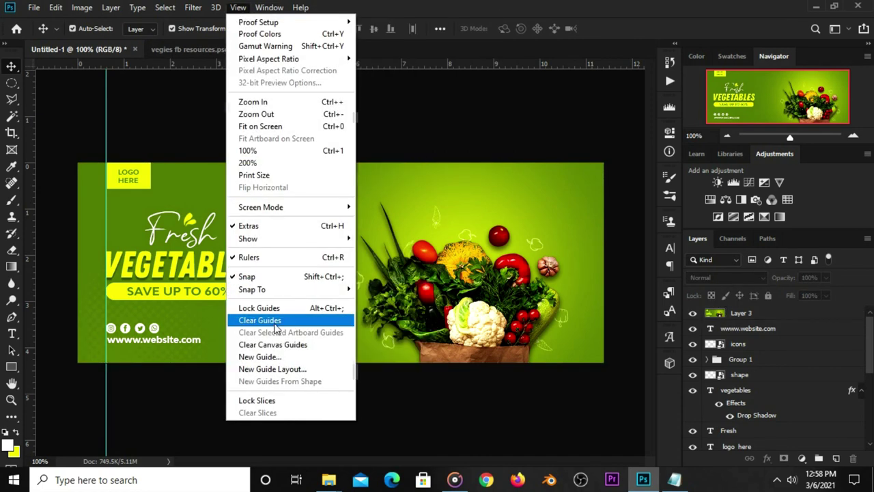
click(273, 320)
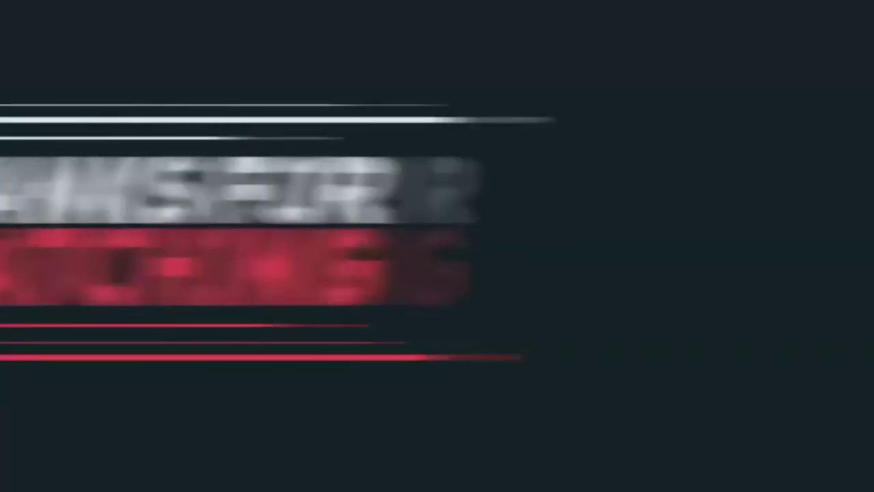